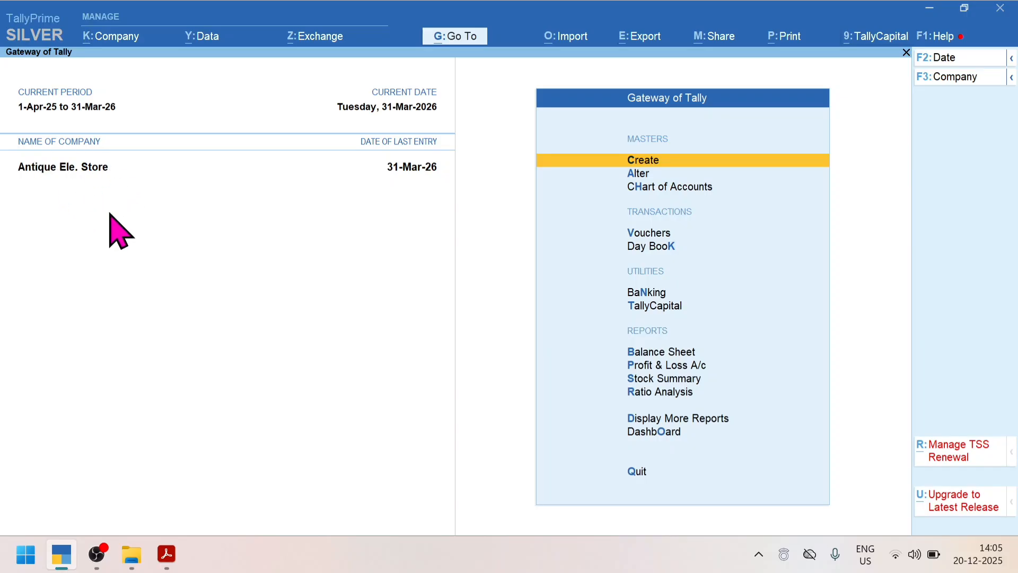
- Open the company features of Antique Ele. Store and keep Goods and Services Tax (GST) enabled to bring up its registration details
left_click(116, 46)
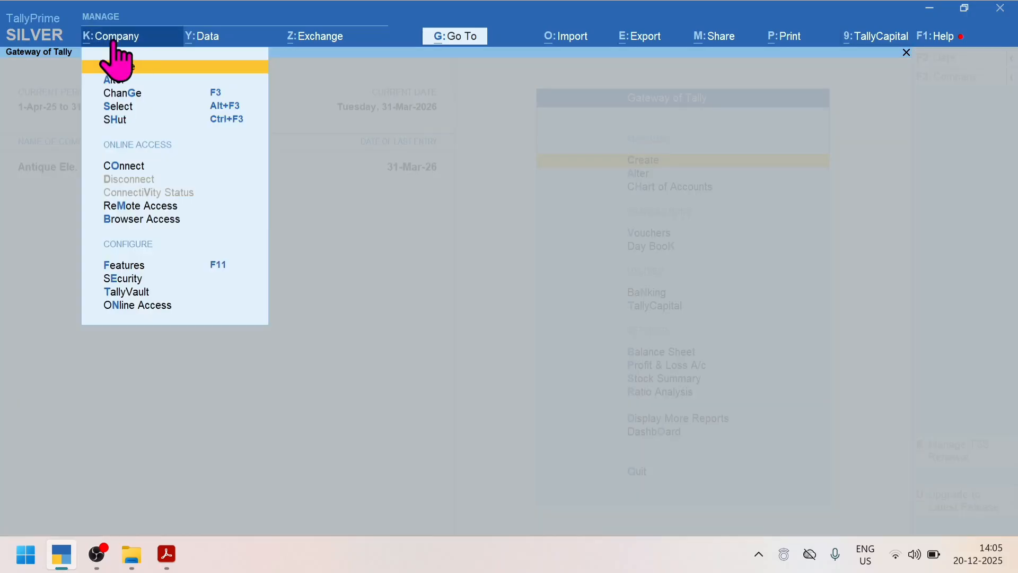
left_click(125, 267)
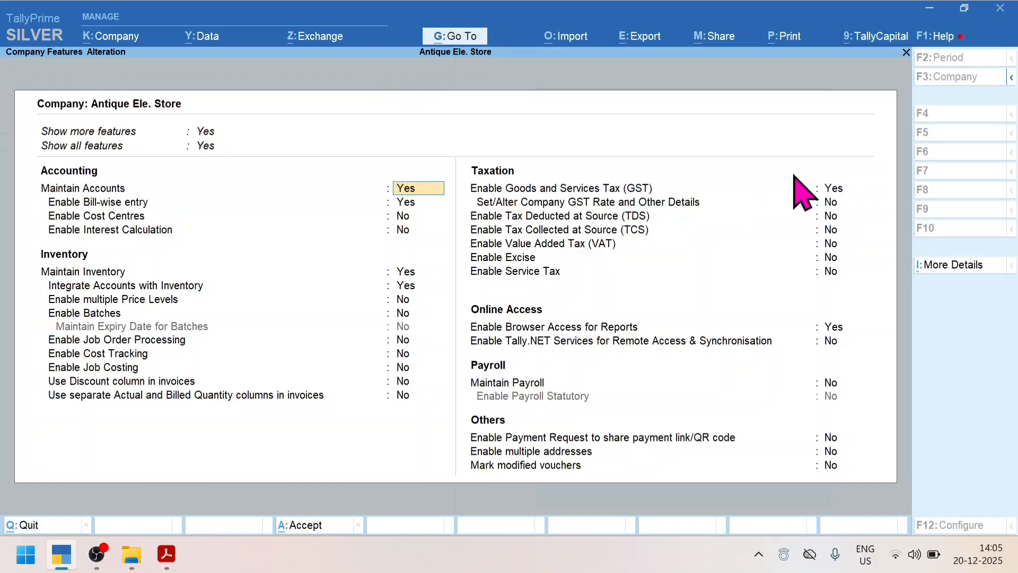
left_click(833, 189)
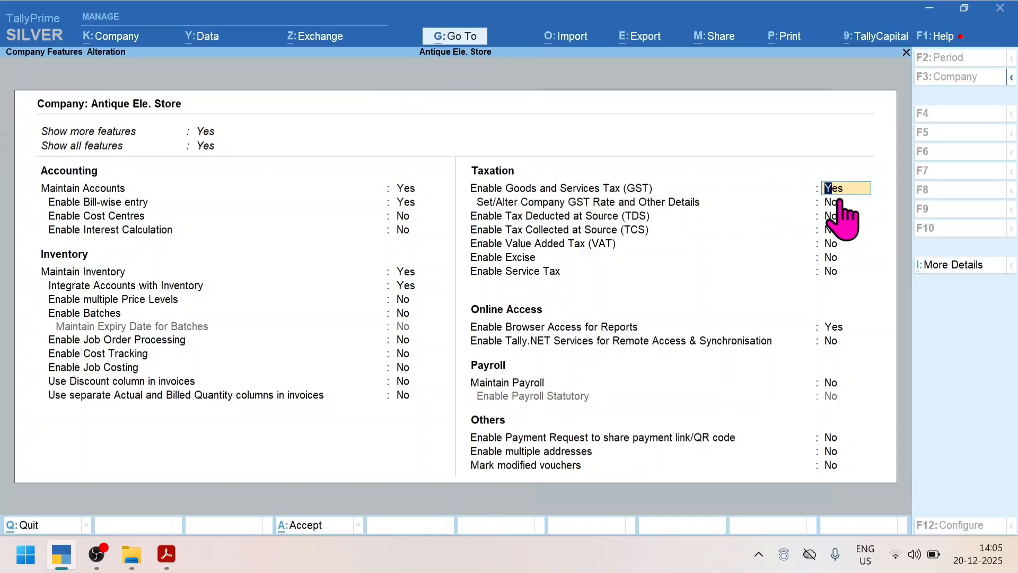
key("Return")
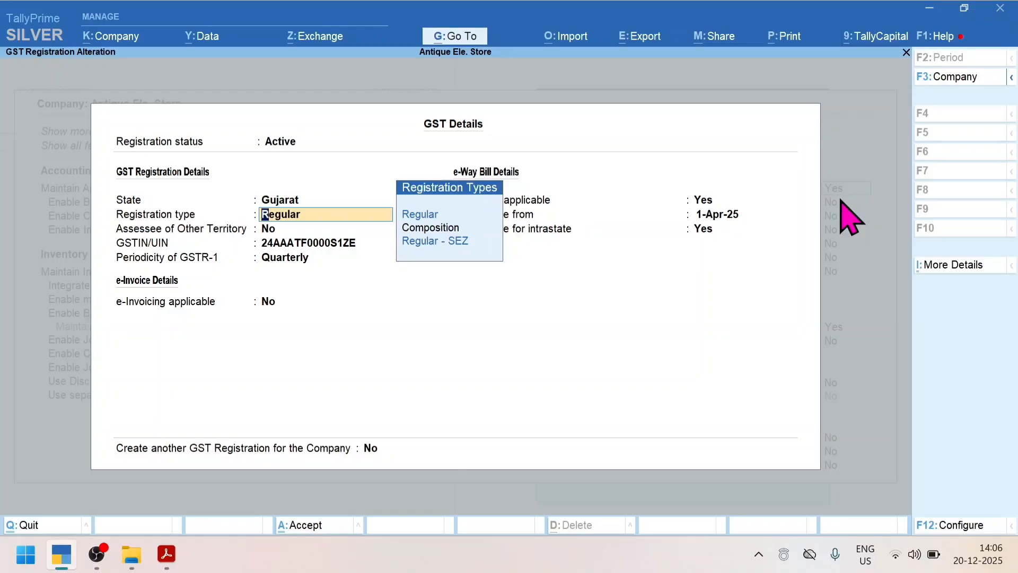
- Accept the GST details with Regular registration, Quarterly GSTR-1, no e-invoicing, and e-Way Bill applicable from 1-Apr-25, including intrastate
key("Return")
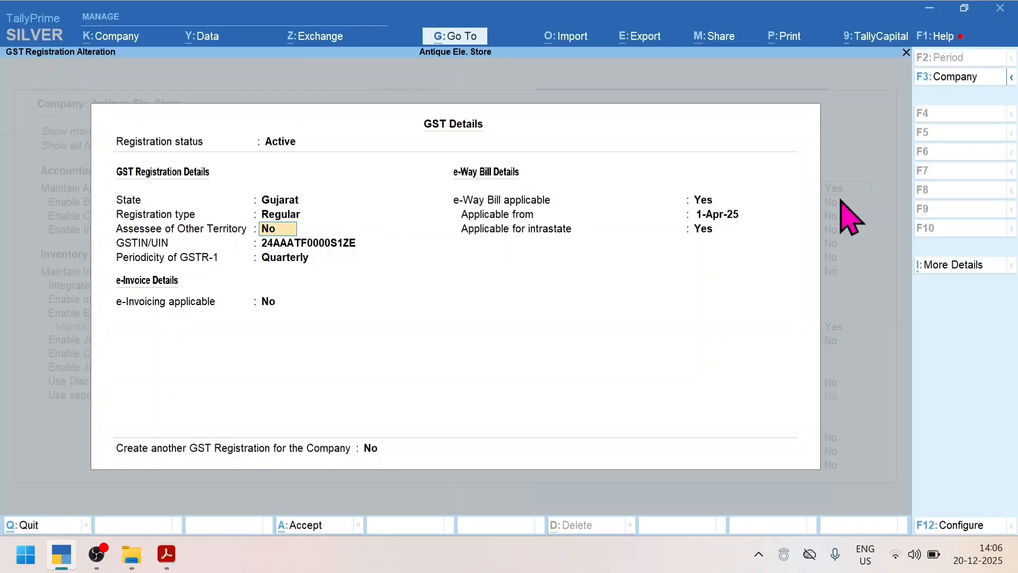
key("Return")
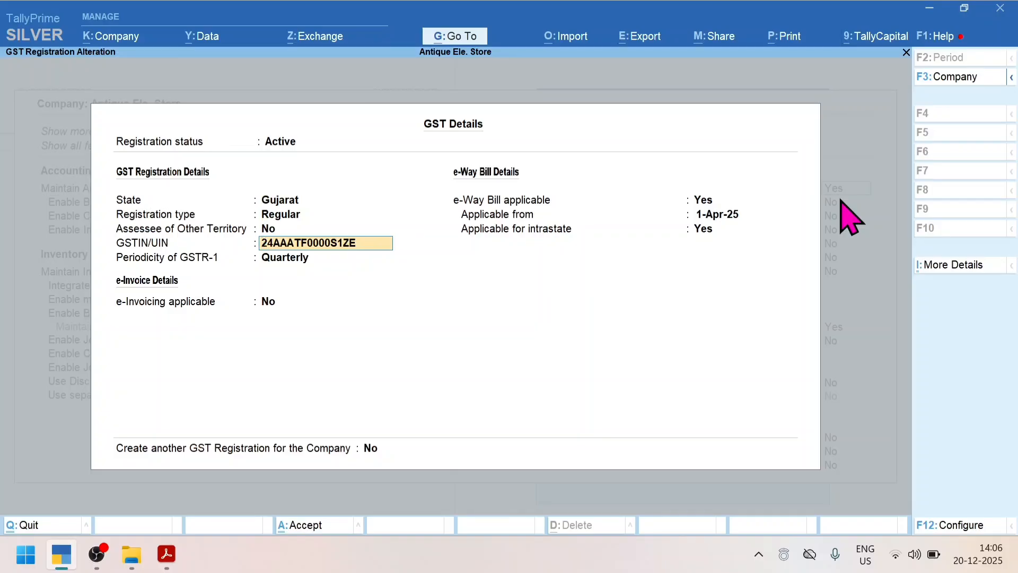
key("Return")
key("Return")
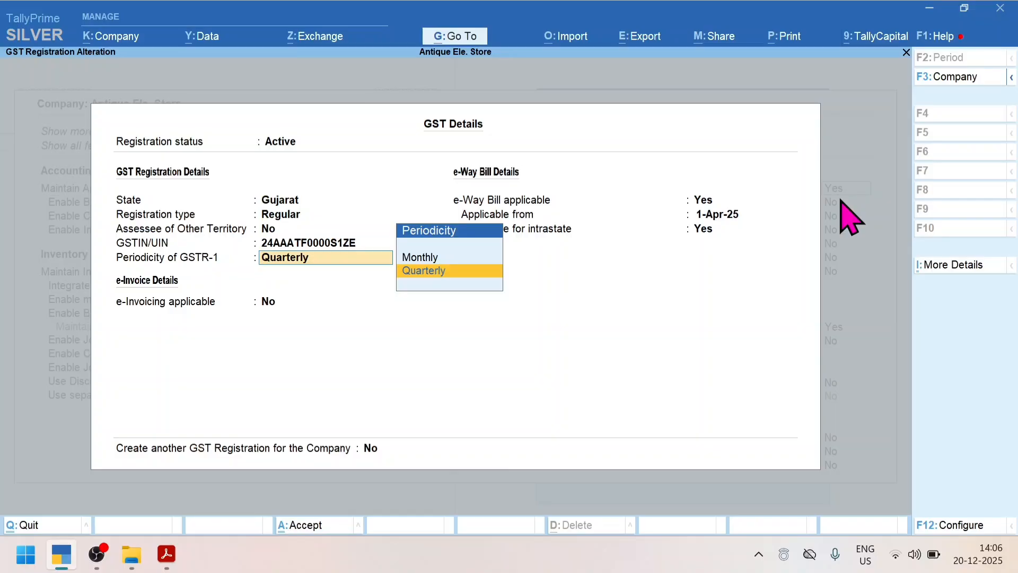
key("Up")
key("Down")
key("Return")
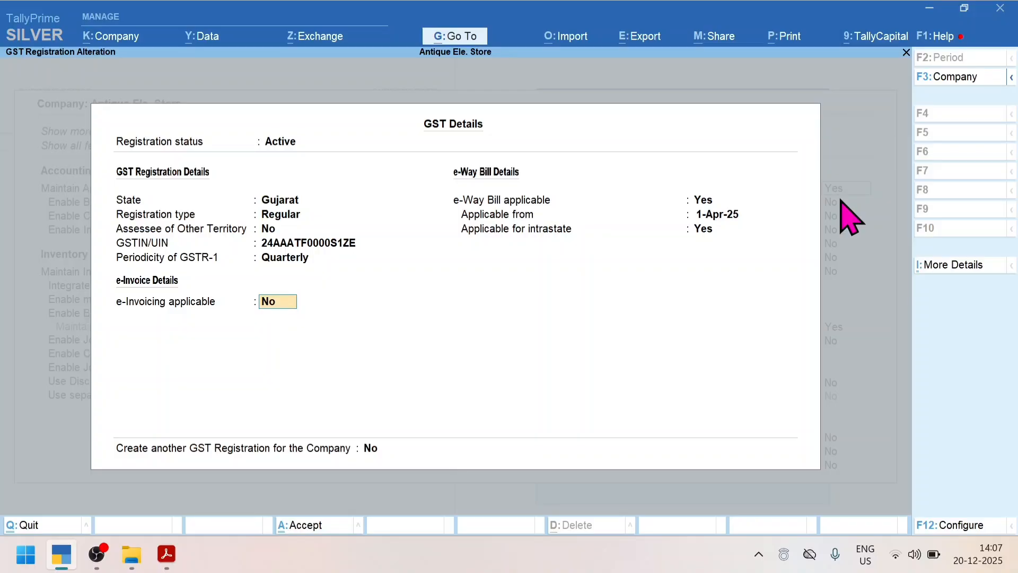
key("Return")
key("Return")
key("Return")
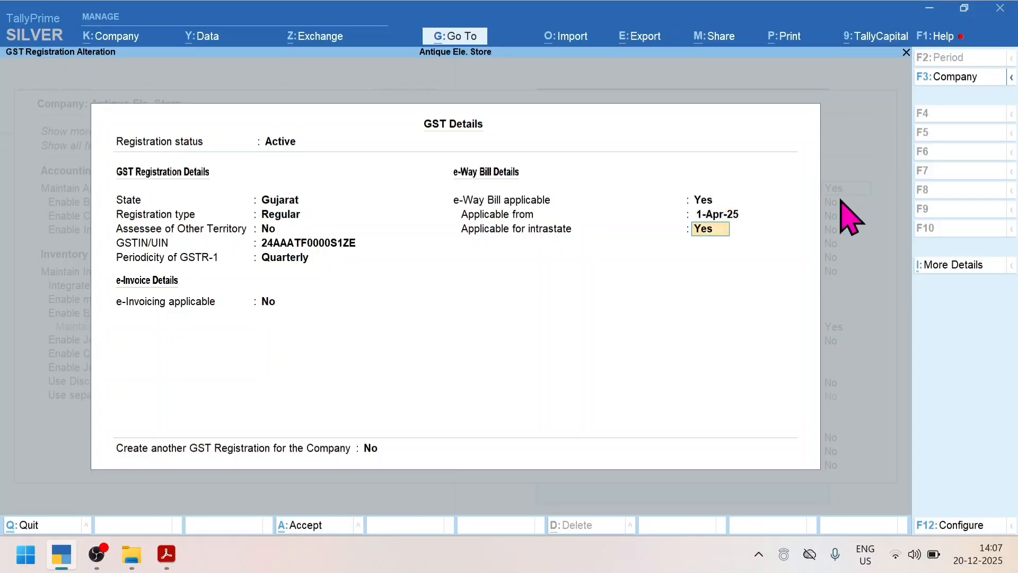
key("Return")
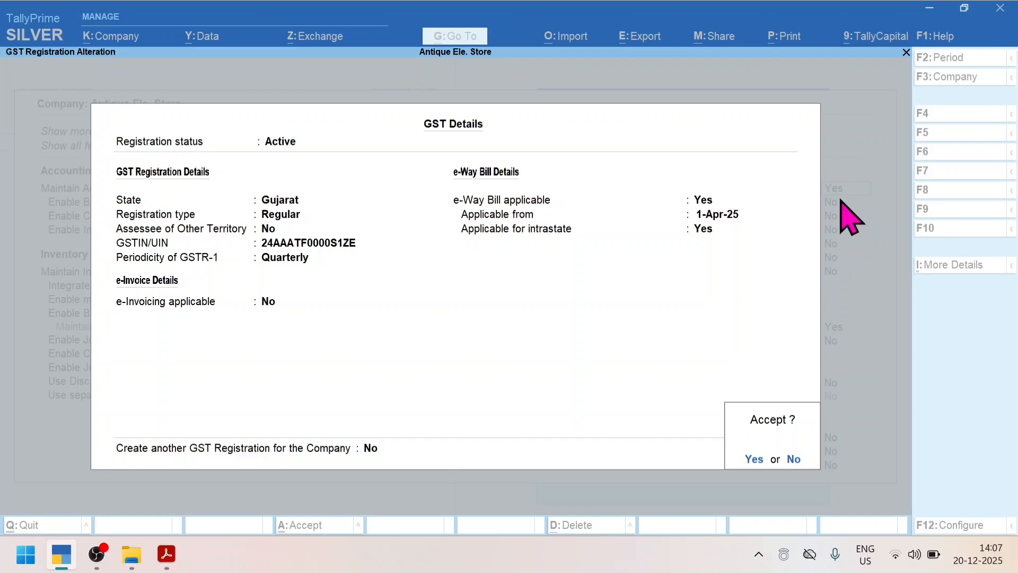
key("Return")
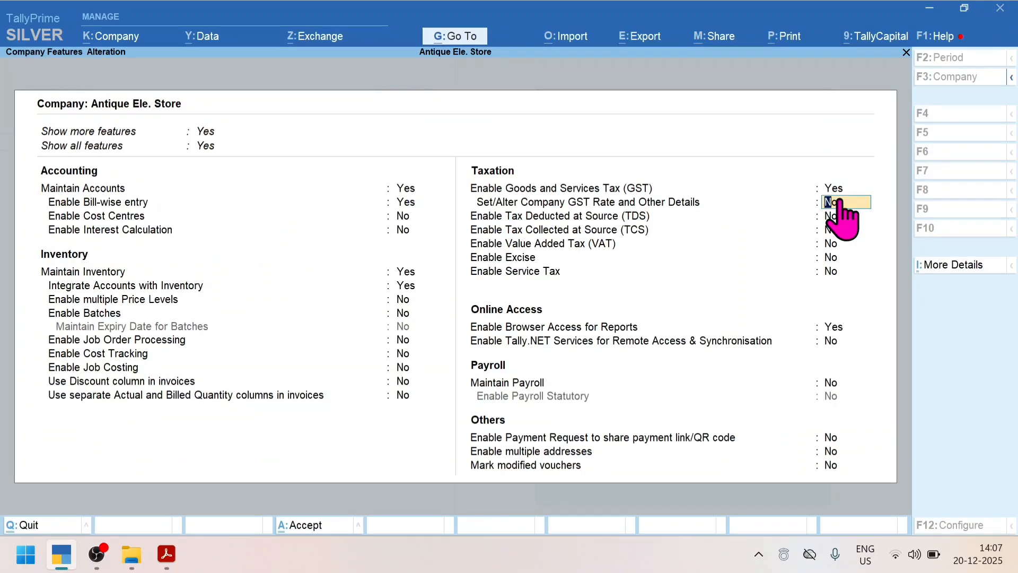
- Keep the company GST rate details option at No, leave the remaining features as set, and save the company features
key("Return")
key("Return")
key("Return")
key("Return")
key("Return")
key("Return")
key("Return")
key("Return")
key("Return")
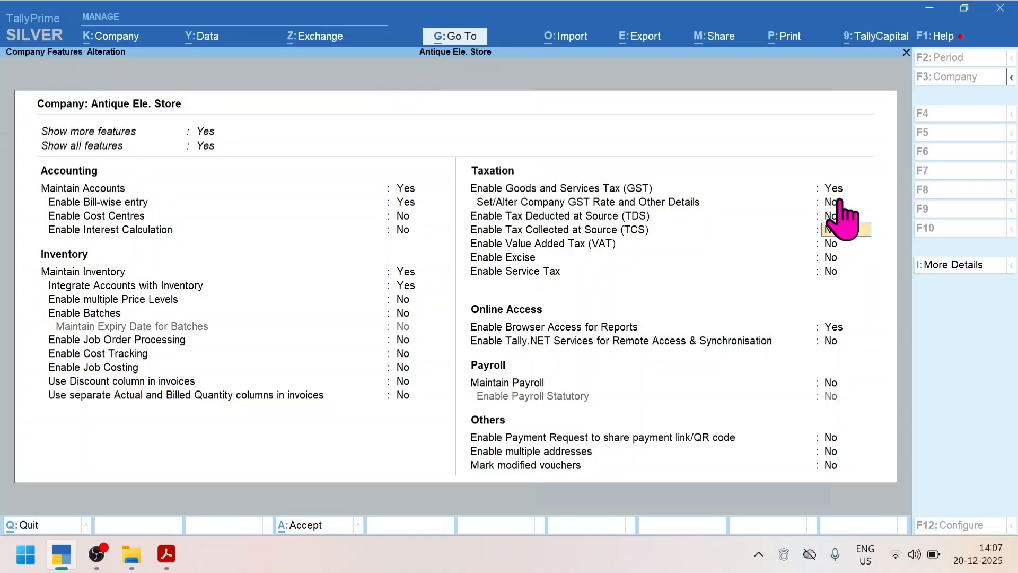
key("Return")
key("Return")
key("Return")
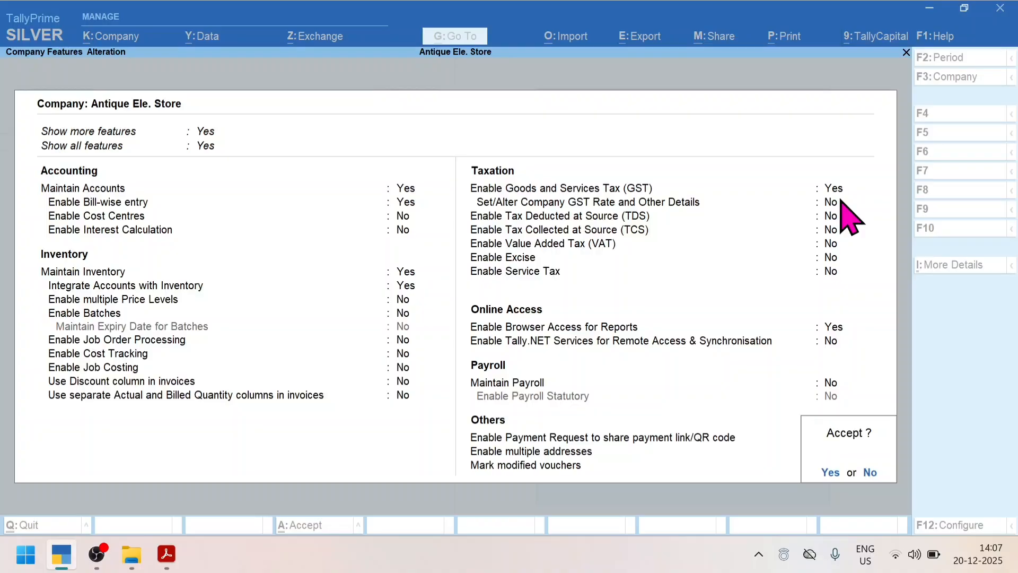
key("Return")
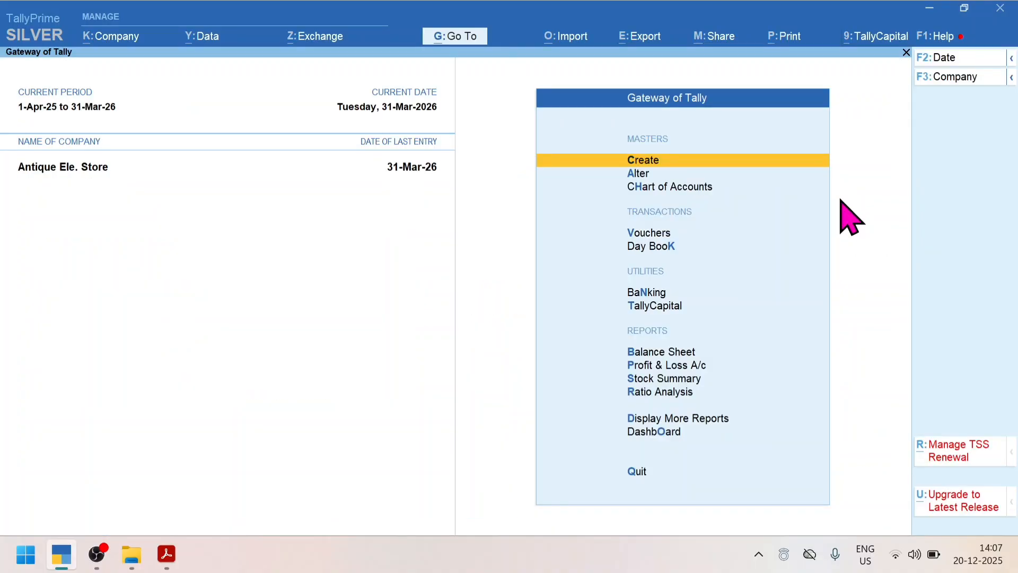
- Switch to Adobe Acrobat and read the notes in GST SALES PART-02.pdf on vouchers, Sundry Debtors and sales with GST
key("alt+Tab")
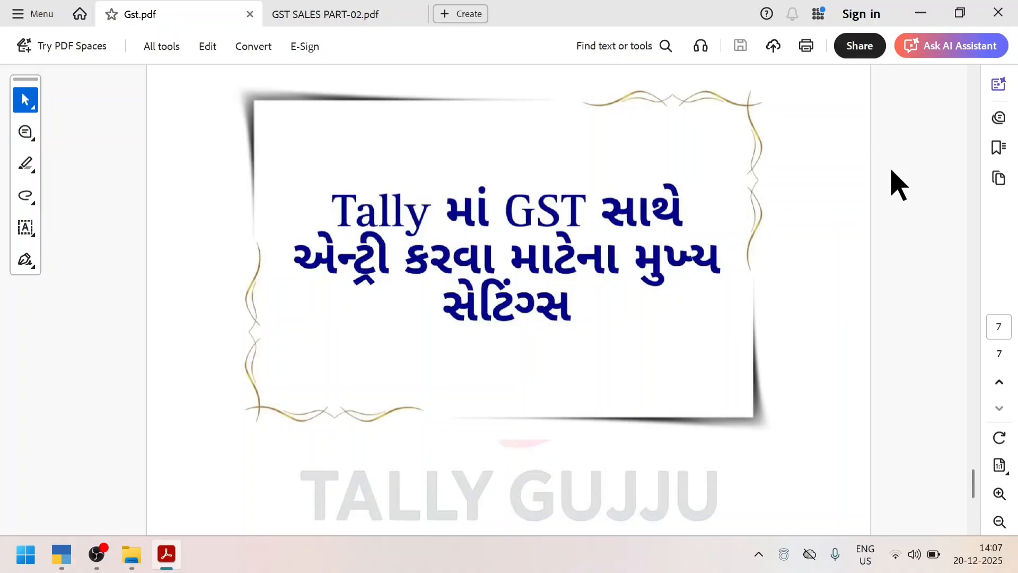
left_click(366, 19)
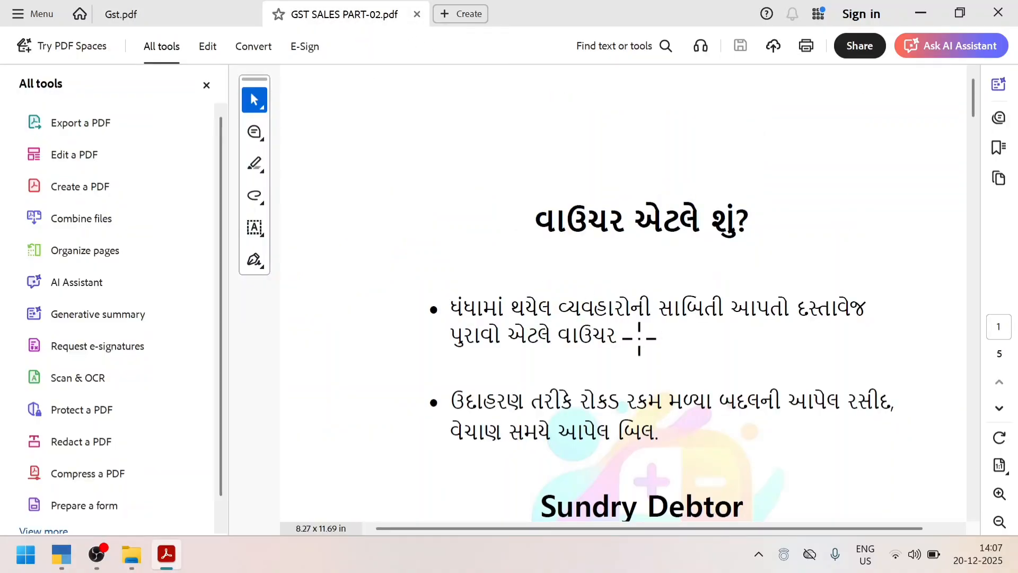
scroll(642, 345, "down", 4)
scroll(639, 339, "down", 4)
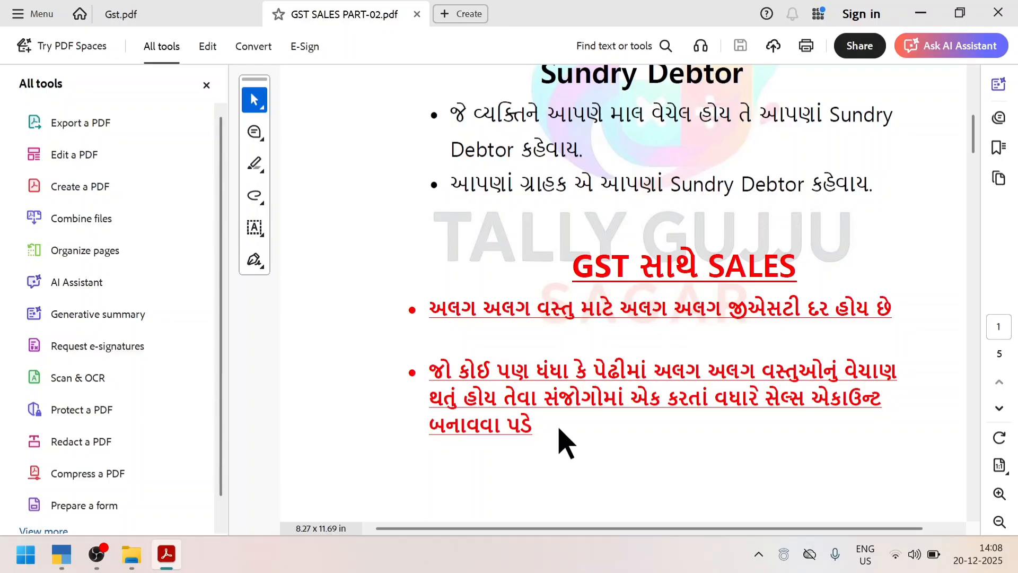
left_click(206, 85)
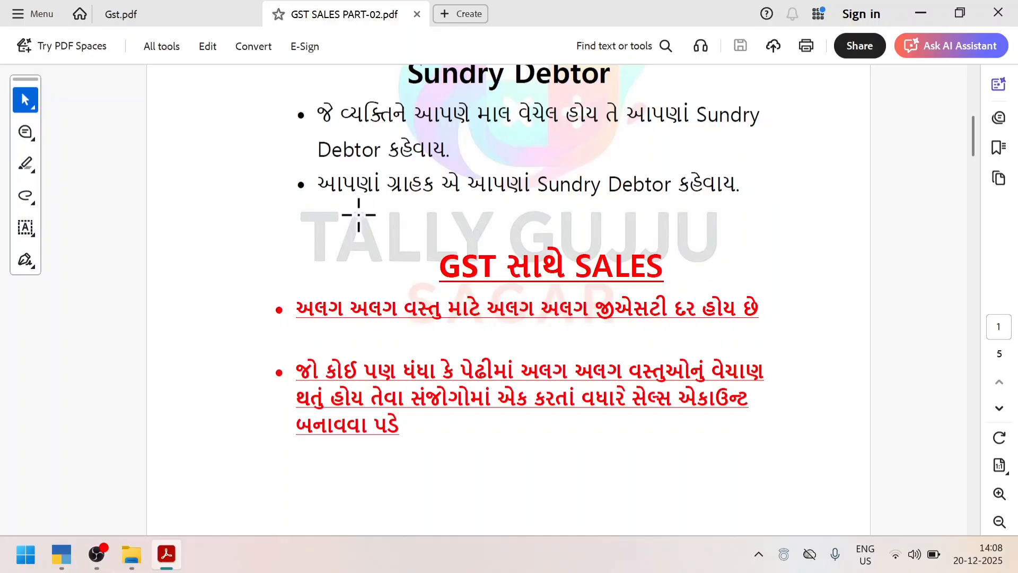
scroll(358, 215, "up", 1)
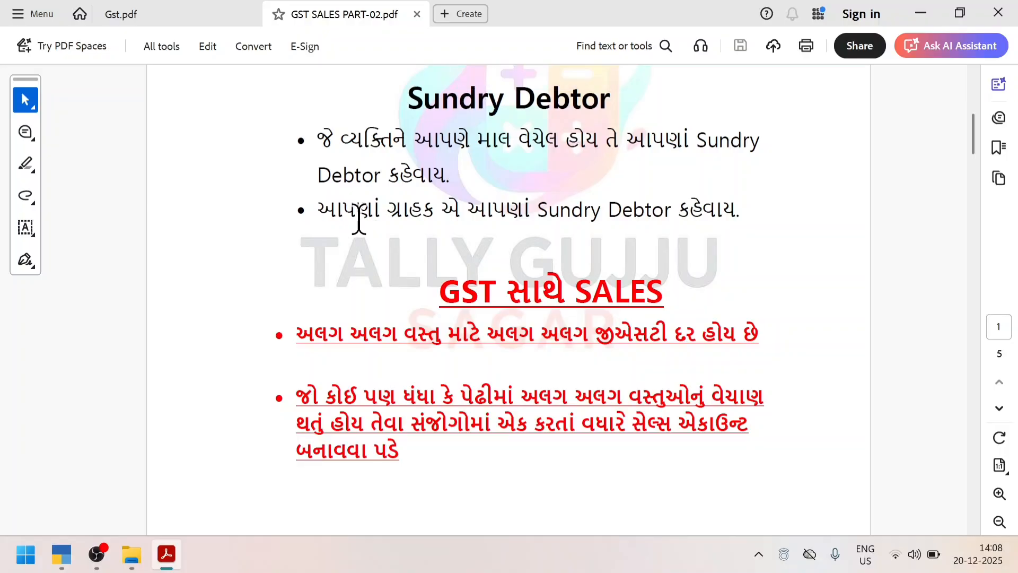
scroll(359, 221, "up", 2)
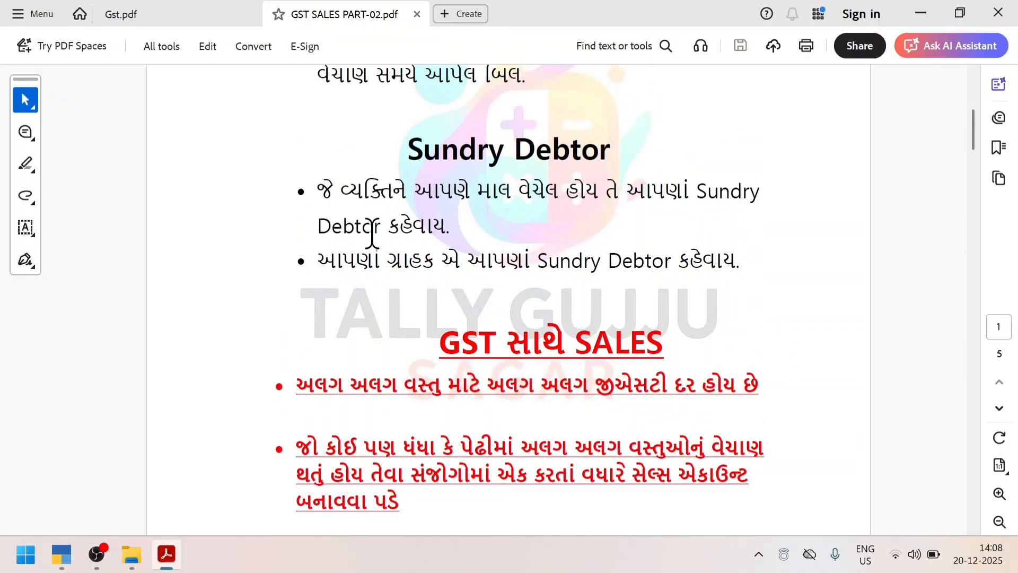
scroll(373, 233, "up", 5)
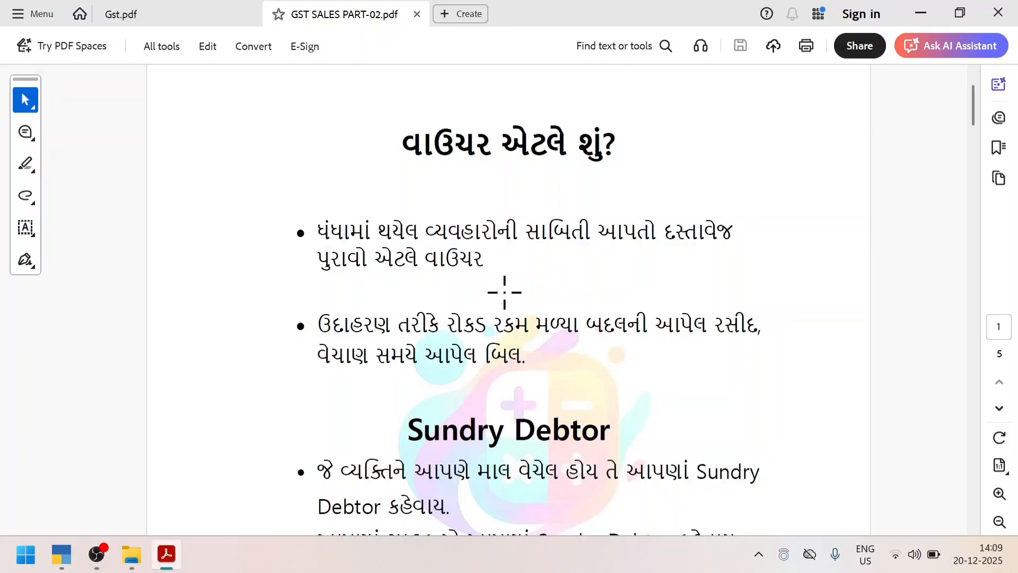
scroll(504, 292, "down", 5)
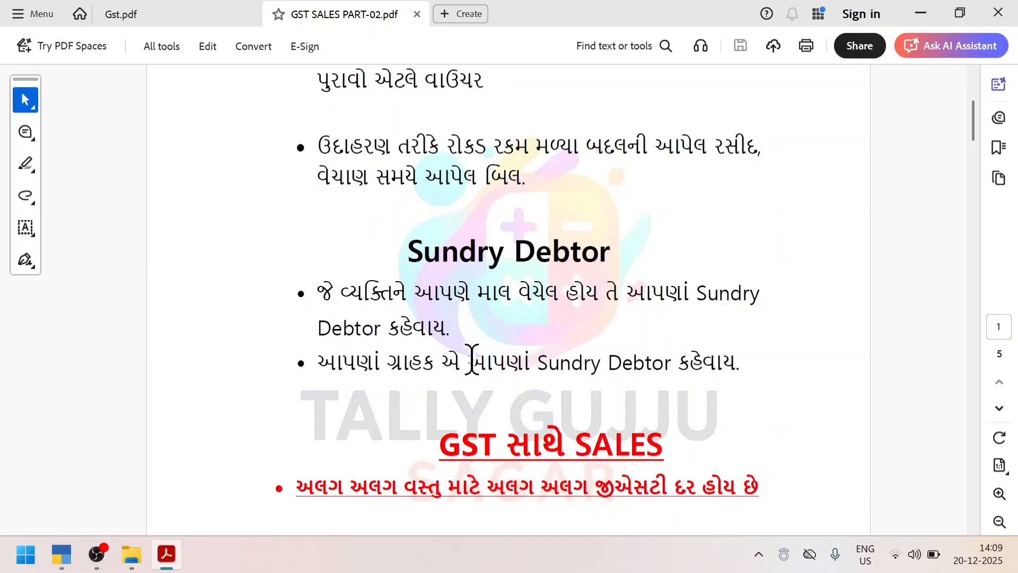
scroll(709, 369, "down", 5)
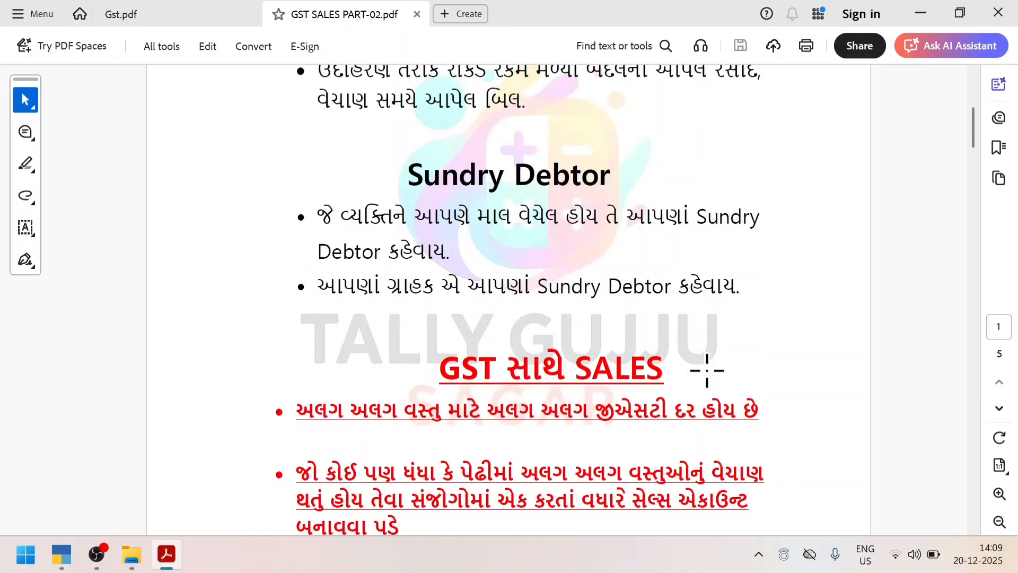
scroll(708, 371, "down", 4)
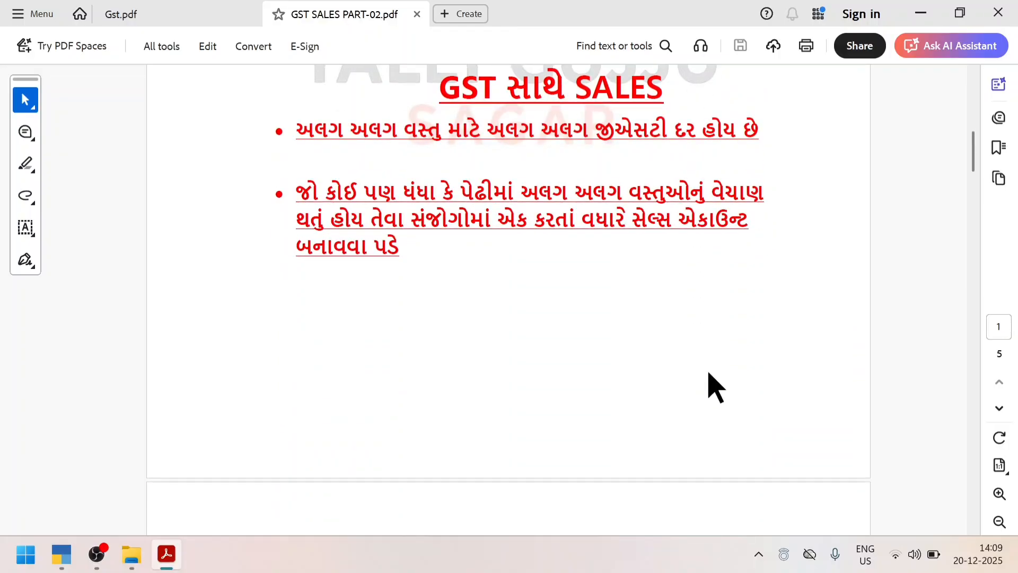
scroll(710, 387, "down", 3)
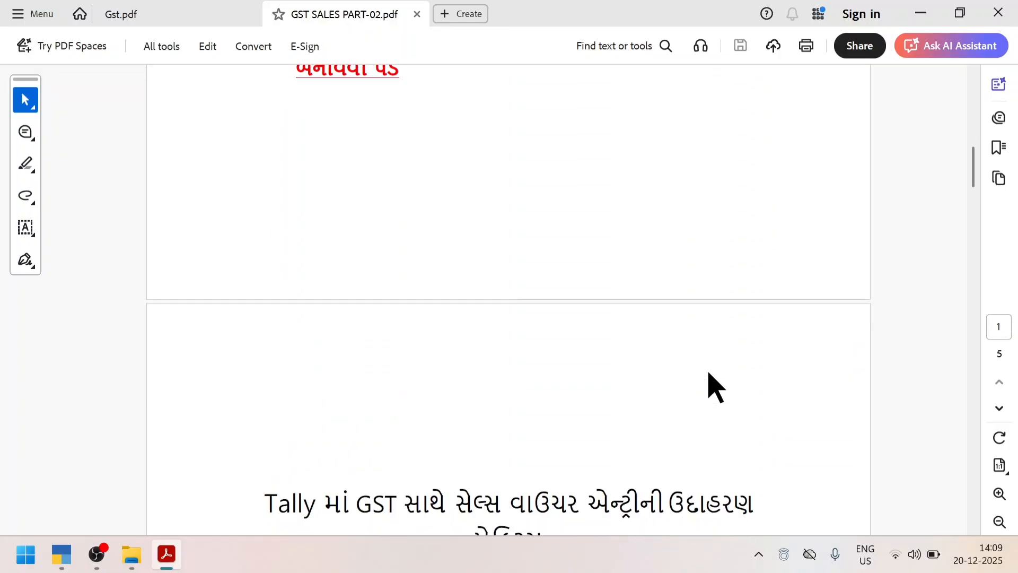
- Examine the sample sales invoice on page 2, including its date, the SALES @ 5% line, the CGST, SGST and IGST rows and total
scroll(705, 371, "down", 4)
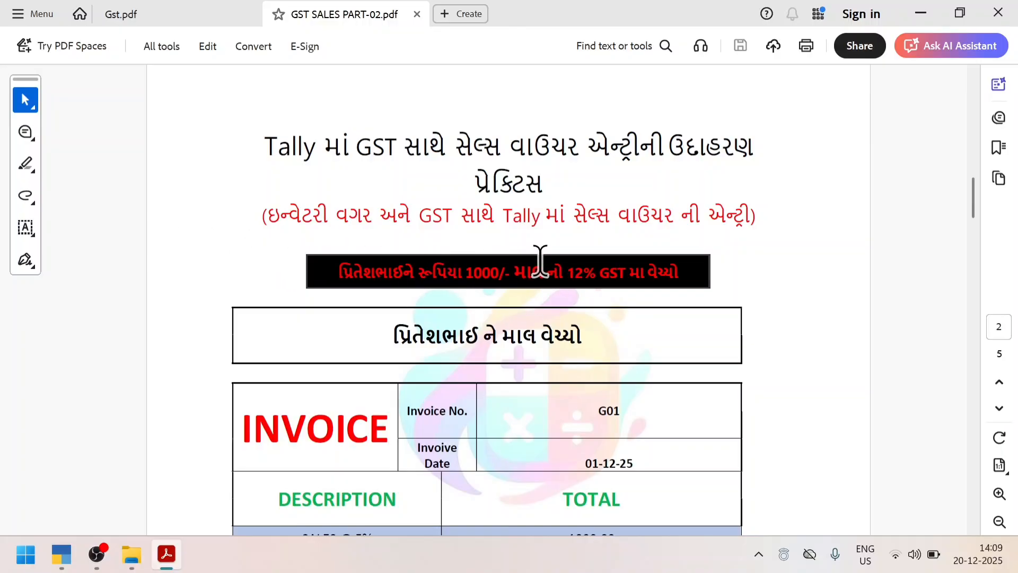
scroll(508, 273, "down", 5)
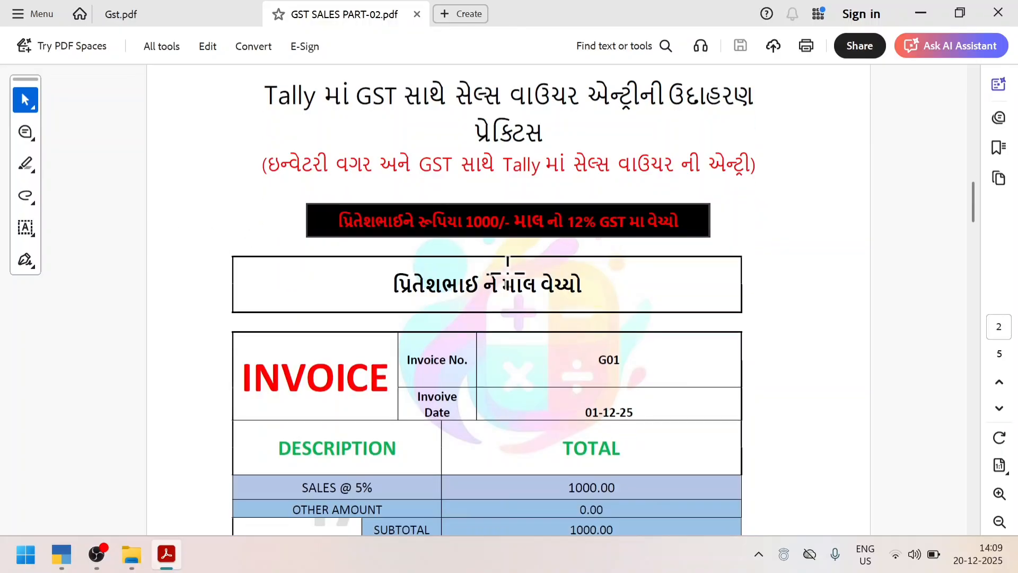
scroll(507, 273, "down", 4)
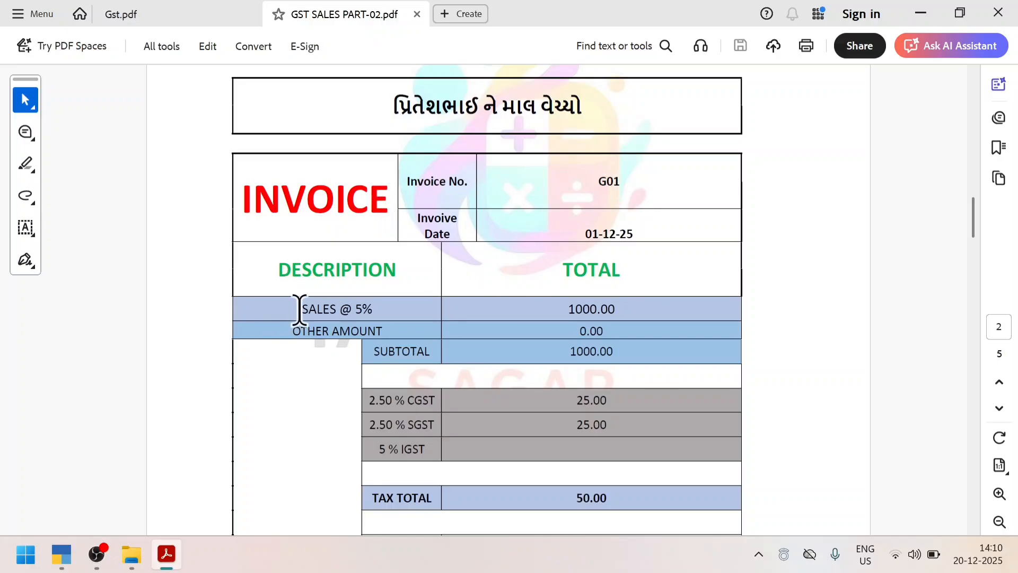
left_click_drag(297, 306, 375, 308)
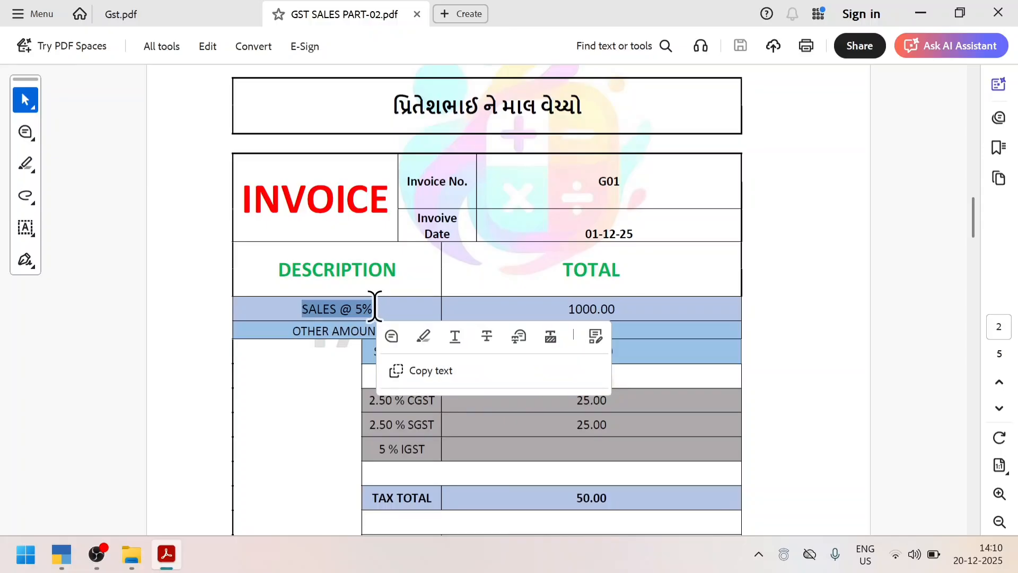
left_click(292, 310)
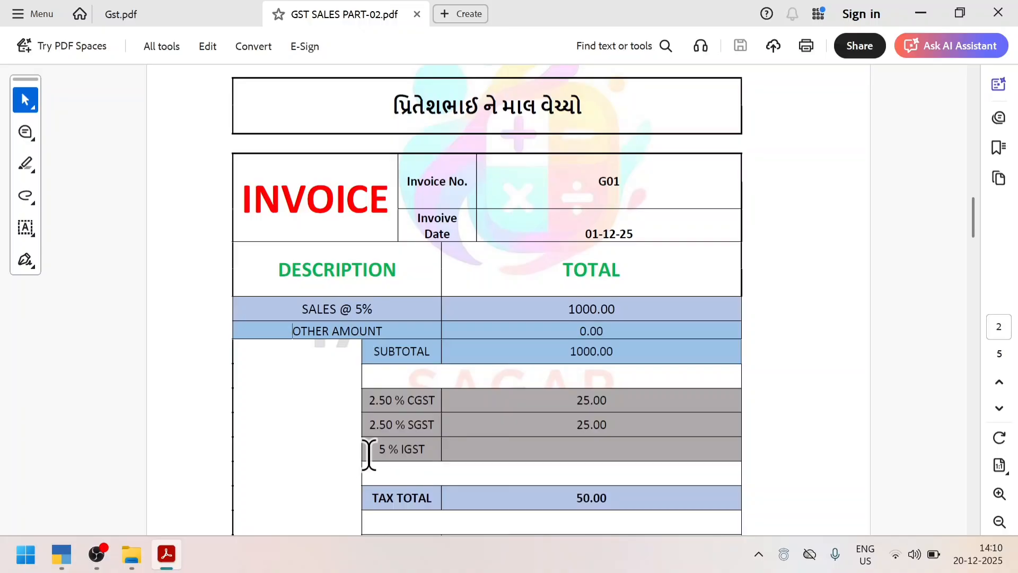
scroll(550, 441, "down", 1)
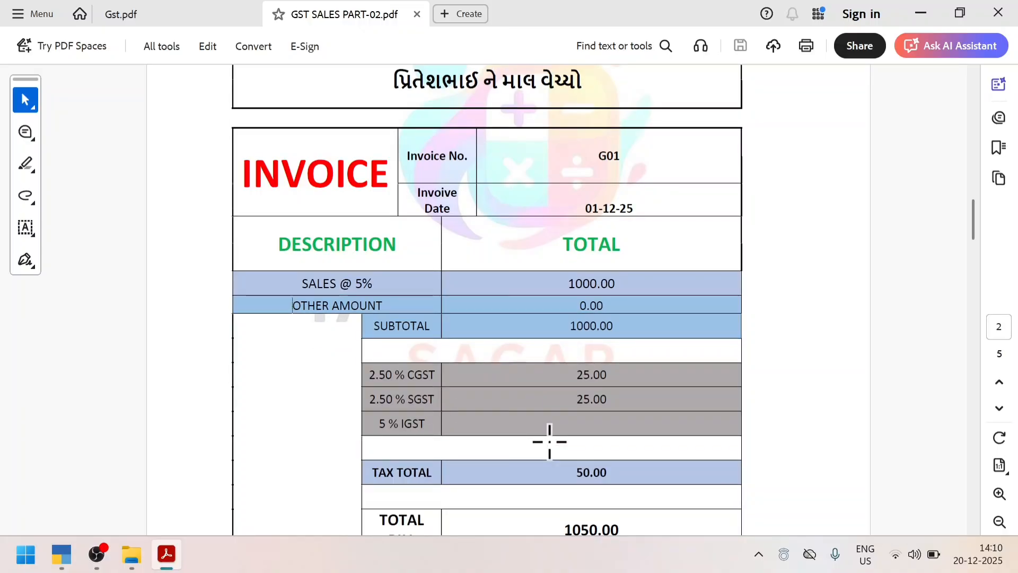
- Switch back to TallyPrime and open the Sales Register from the account books
key("alt+Tab")
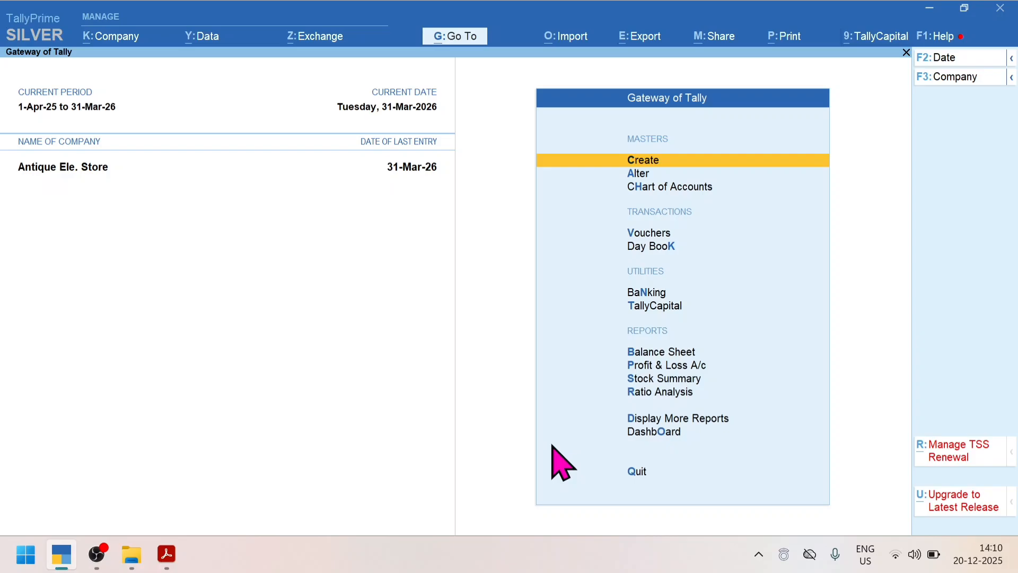
key("d")
key("a")
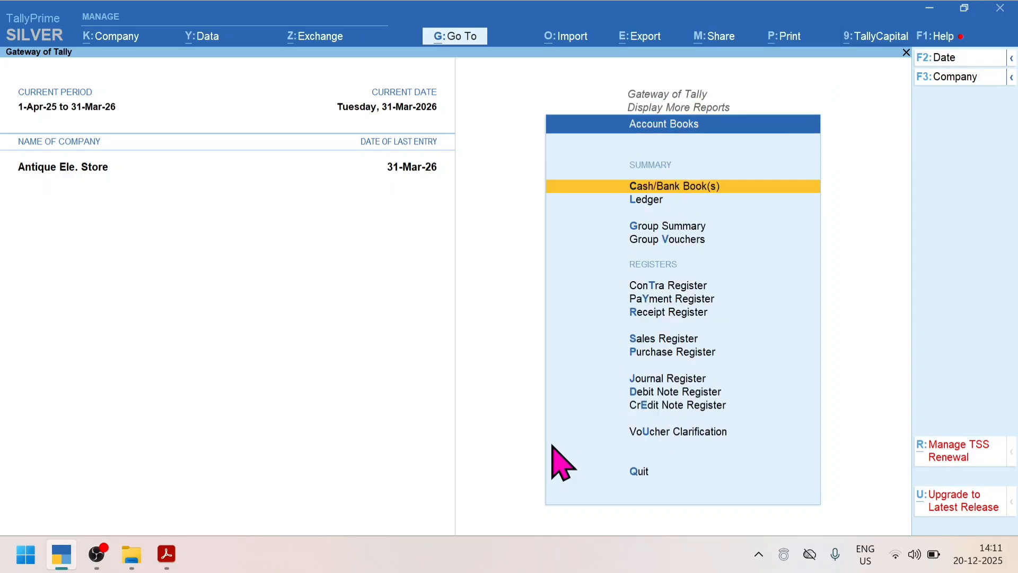
key("s")
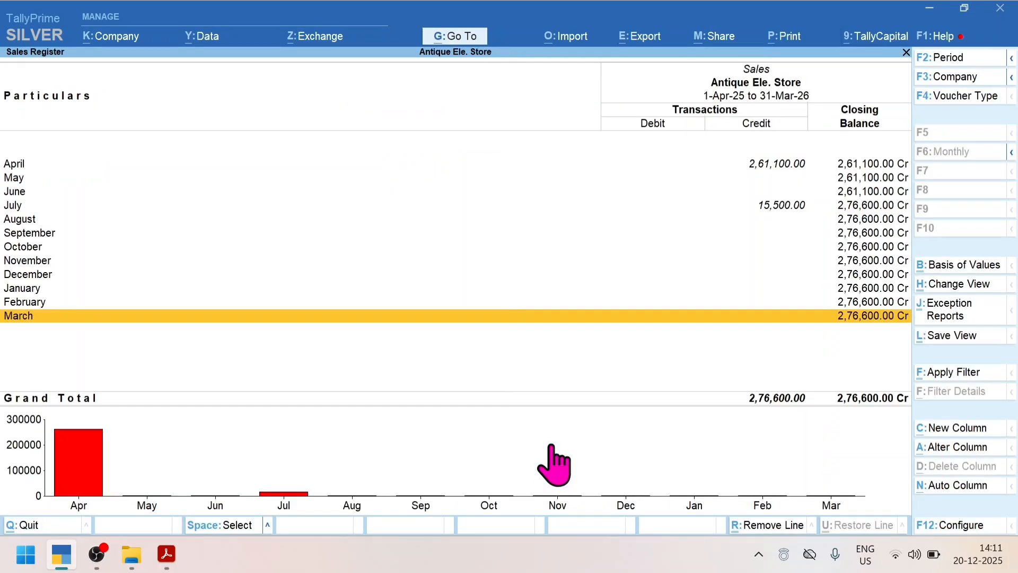
- Open the list of sales vouchers for July from the monthly register
key("Up")
key("Up")
key("Up")
key("Up")
key("Up")
key("Up")
key("Up")
key("Up")
key("Return")
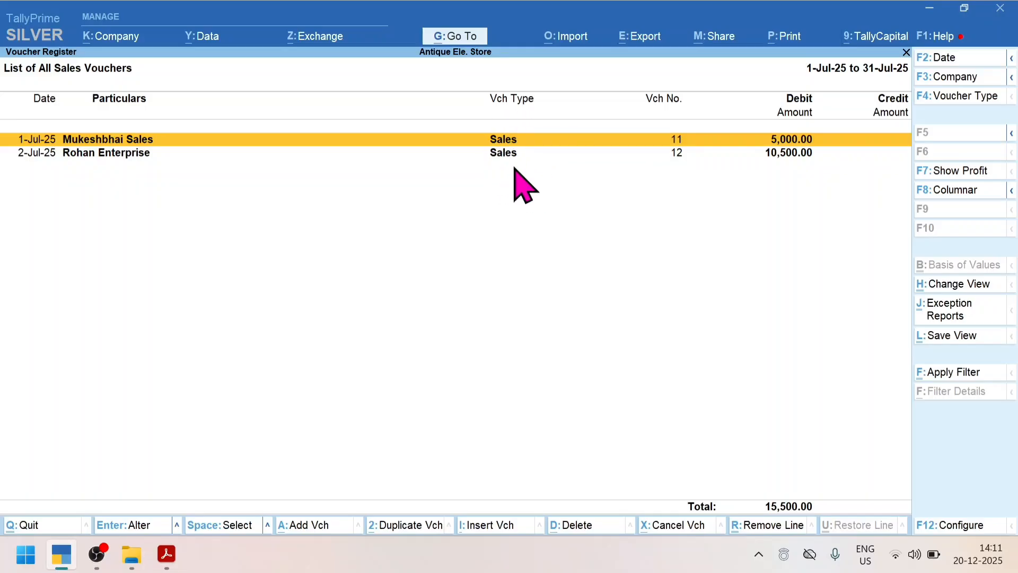
- Close the July sales voucher list and the Sales Register, returning to the Gateway of Tally without quitting
key("Escape")
key("Escape")
key("Escape")
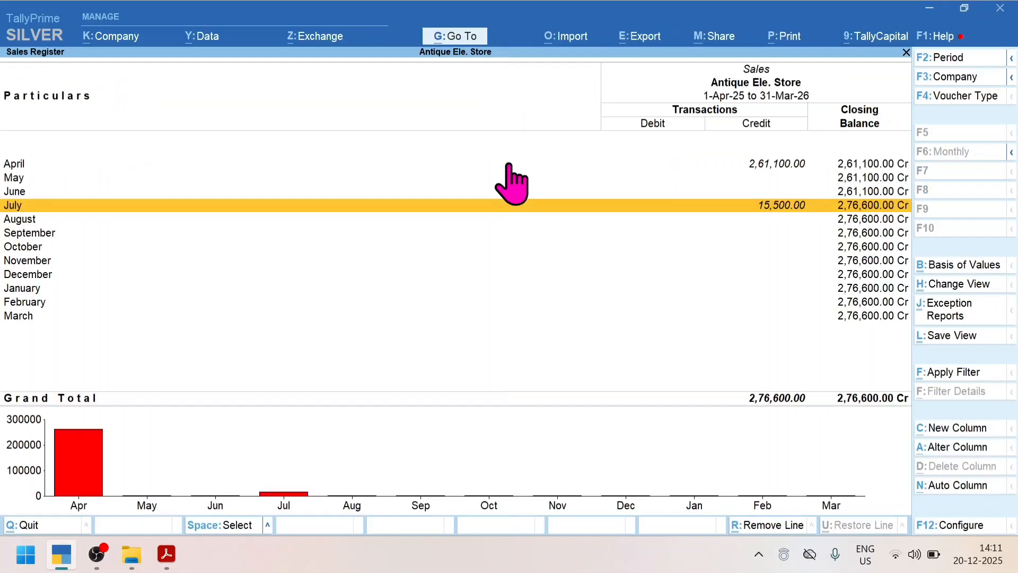
key("Escape")
key("Escape")
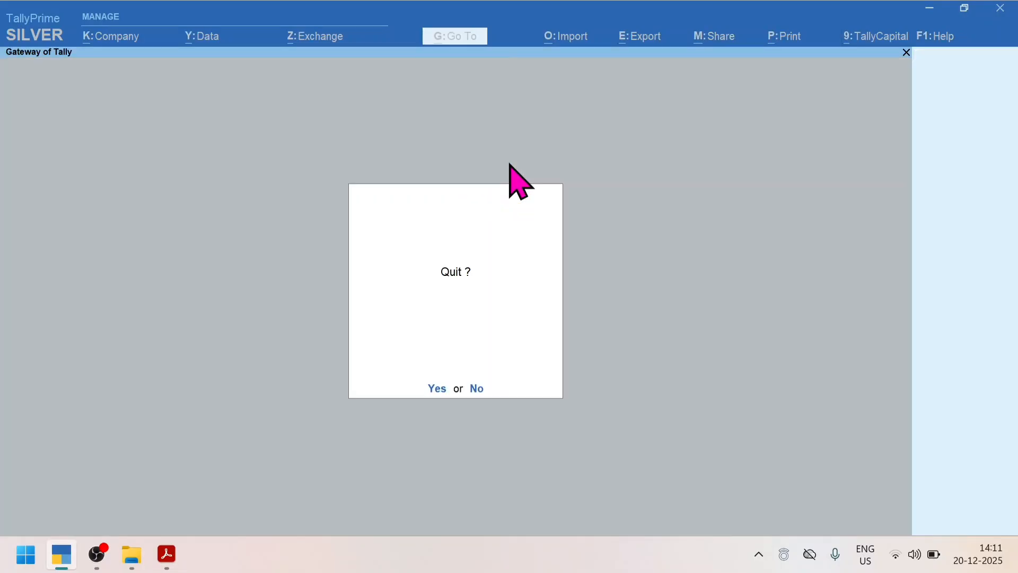
key("n")
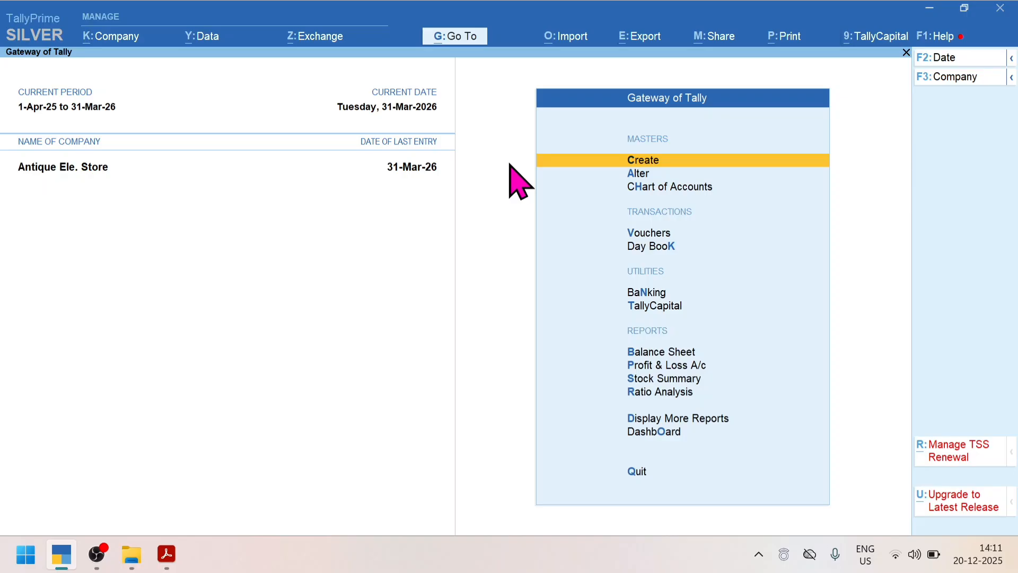
- Start creating a new voucher type master and name it GST SALES
key("Return")
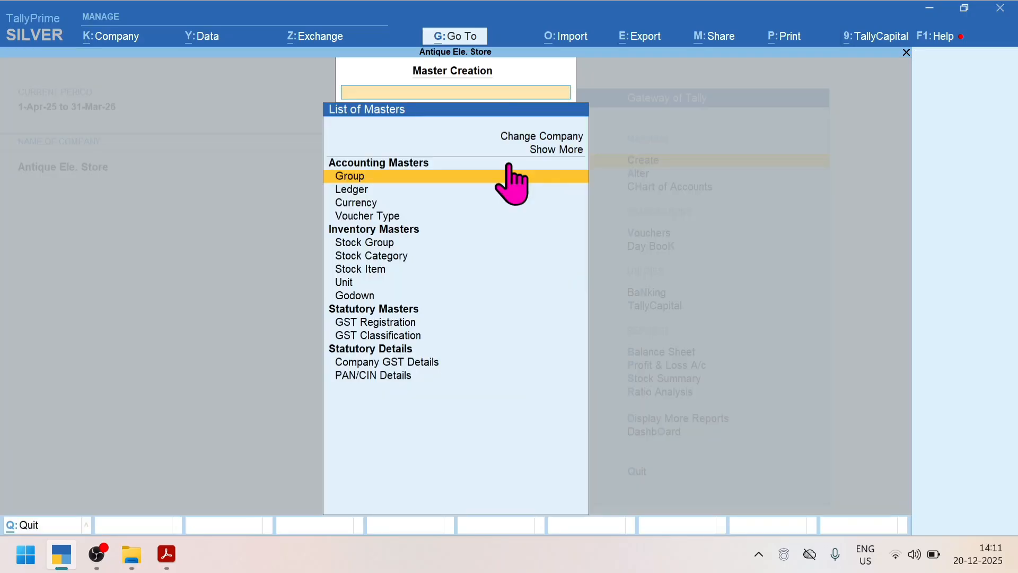
key("Down")
key("Down")
key("Down")
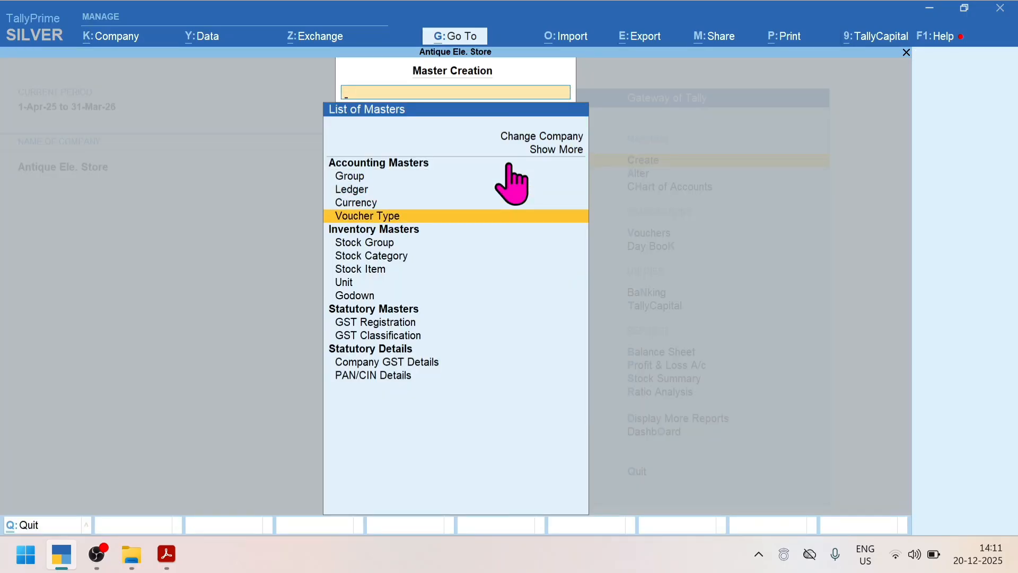
key("Return")
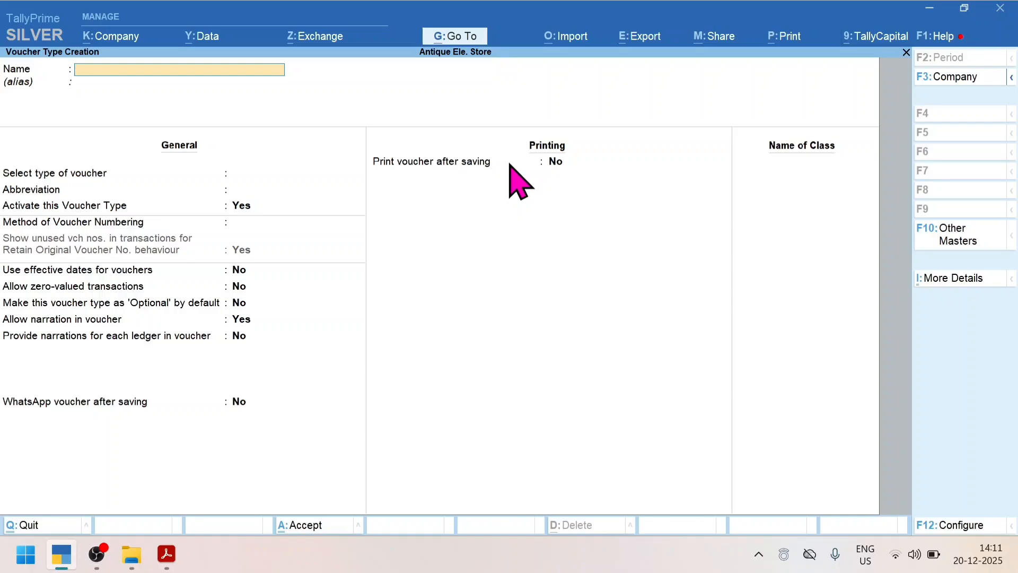
type("GST SALES")
key("Return")
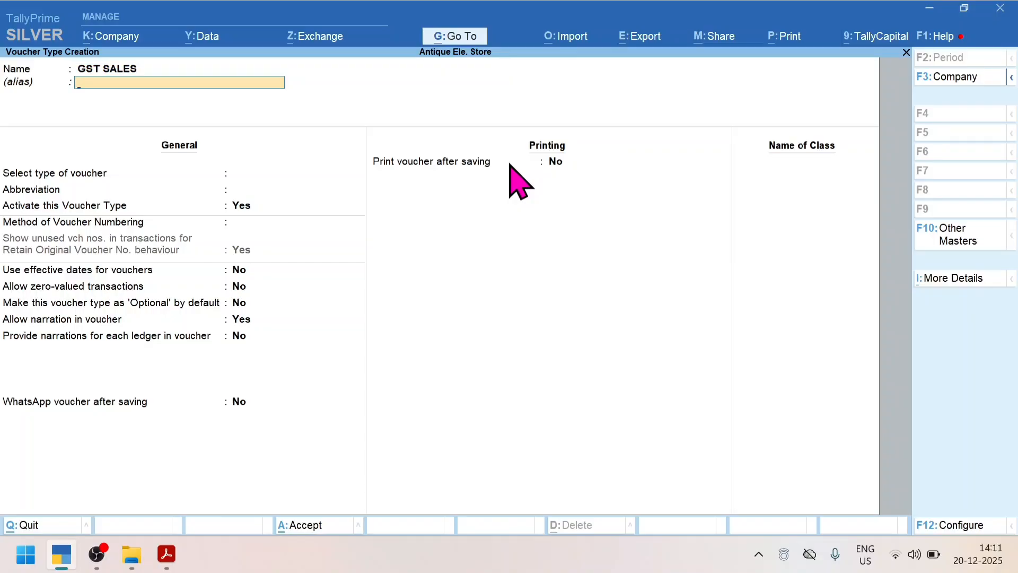
- Leave the alias blank, base the voucher type on Sales, and keep the abbreviation Sale and its activation
key("Return")
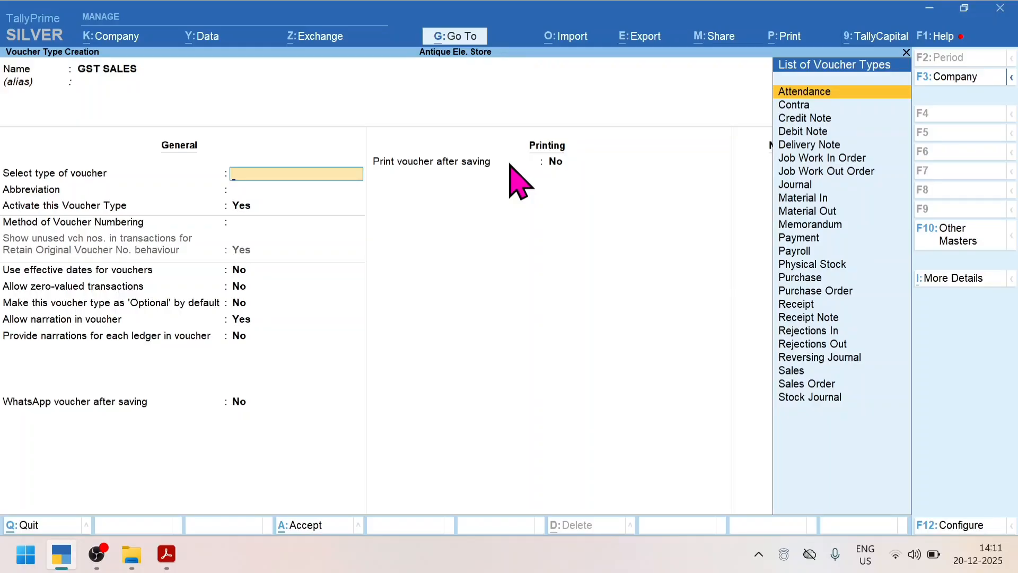
type("SAL")
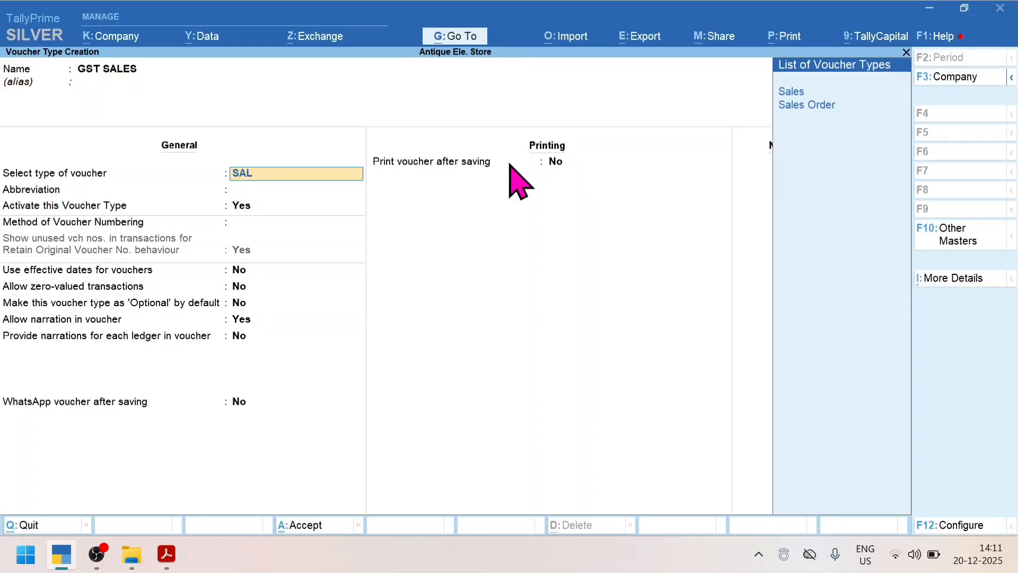
key("Return")
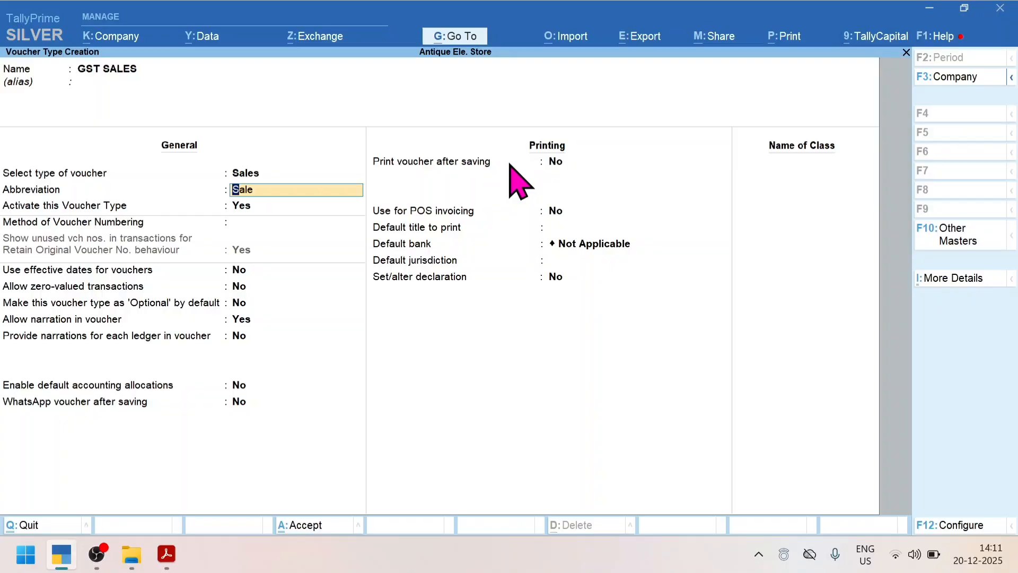
key("Return")
key("Return")
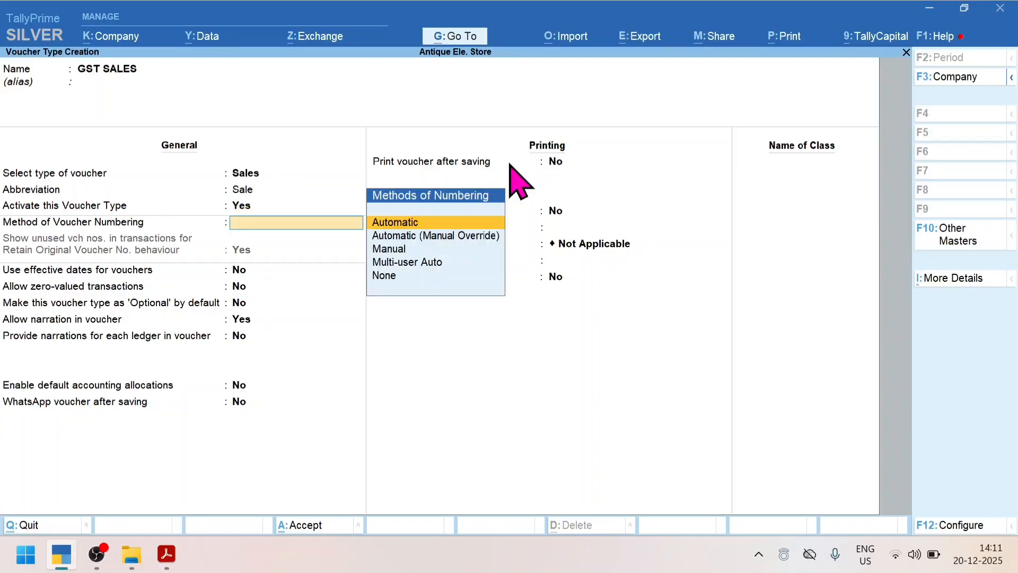
- Set the voucher numbering method to Manual and prevent duplicate voucher numbers with Yes
key("Return")
key("BackSpace")
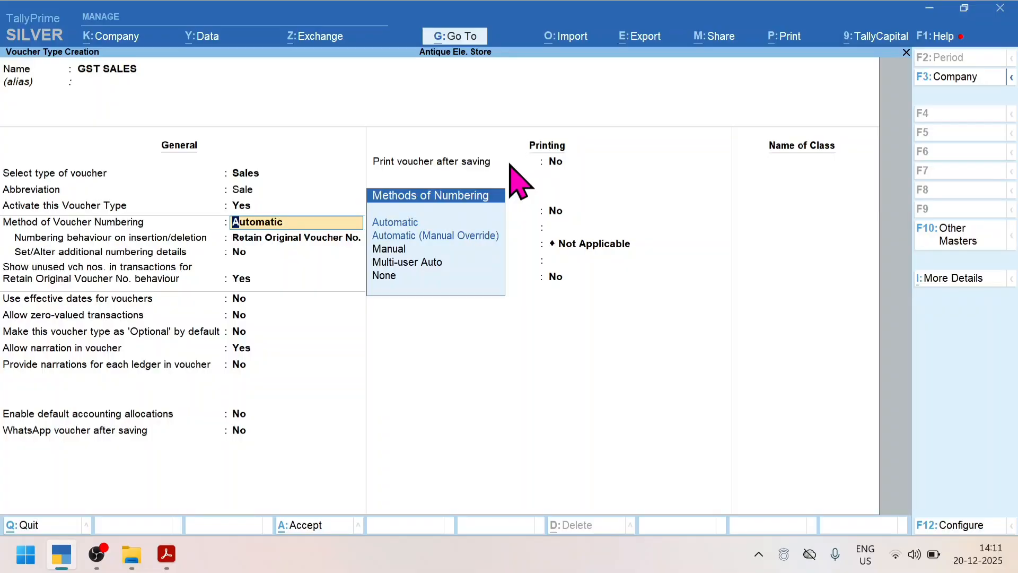
key("Down")
key("Down")
key("Down")
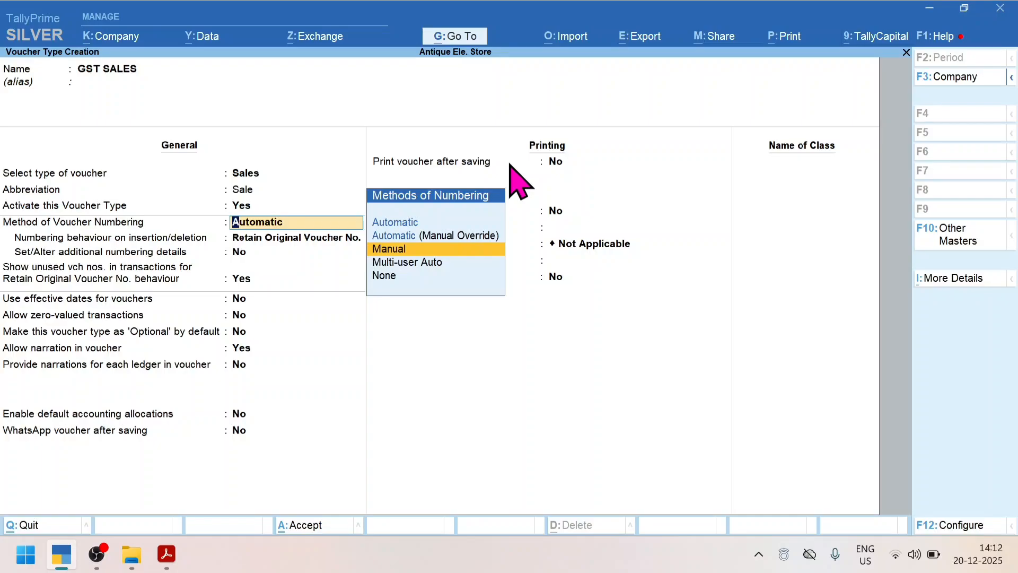
key("Return")
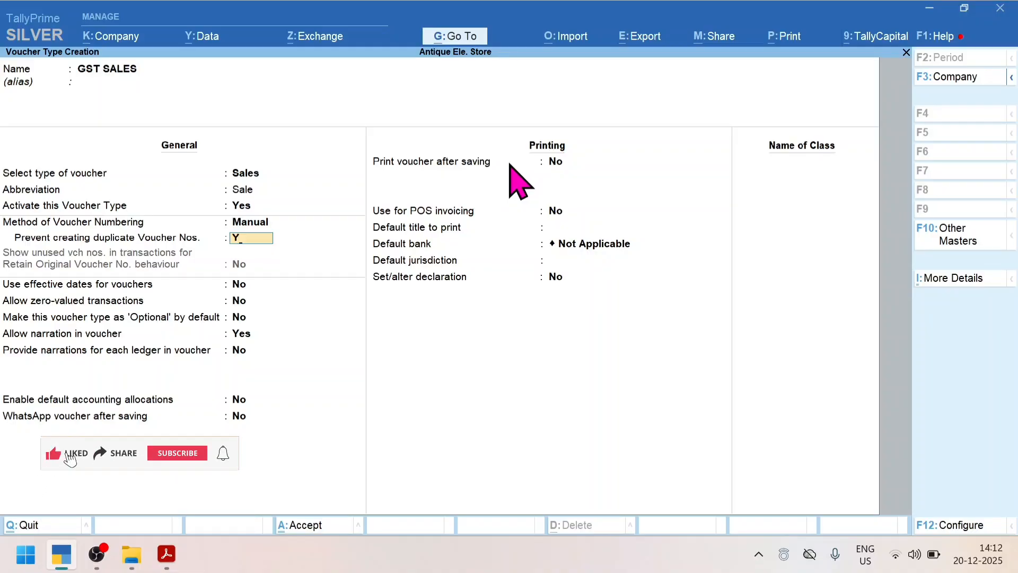
key("y")
key("Return")
- Keep the remaining general and printing options at their defaults and save the GST SALES voucher type
key("Return")
key("Return")
key("Return")
key("Return")
key("Return")
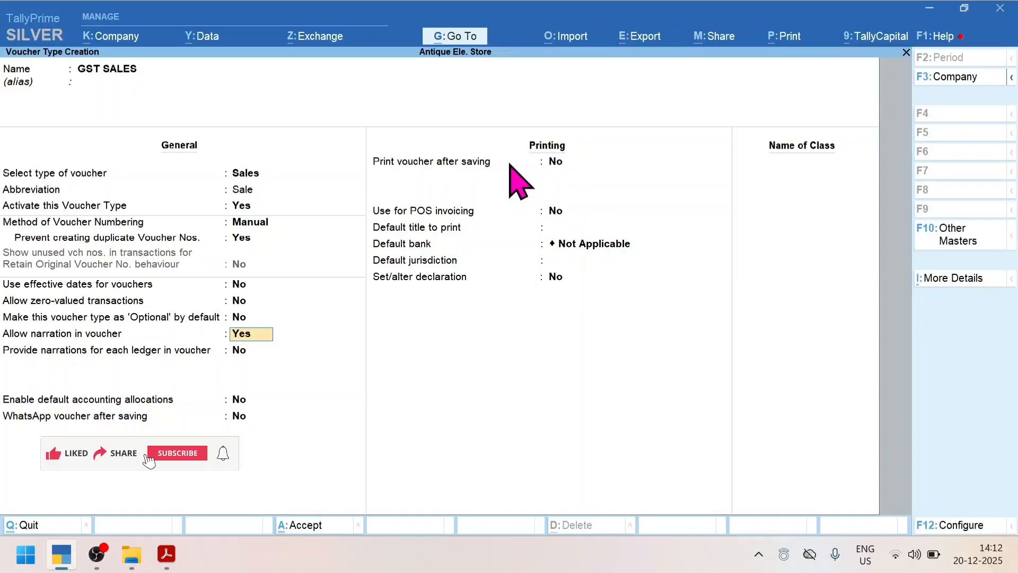
key("Return")
key("Return")
key("Return")
key("Return")
key("Return")
key("Return")
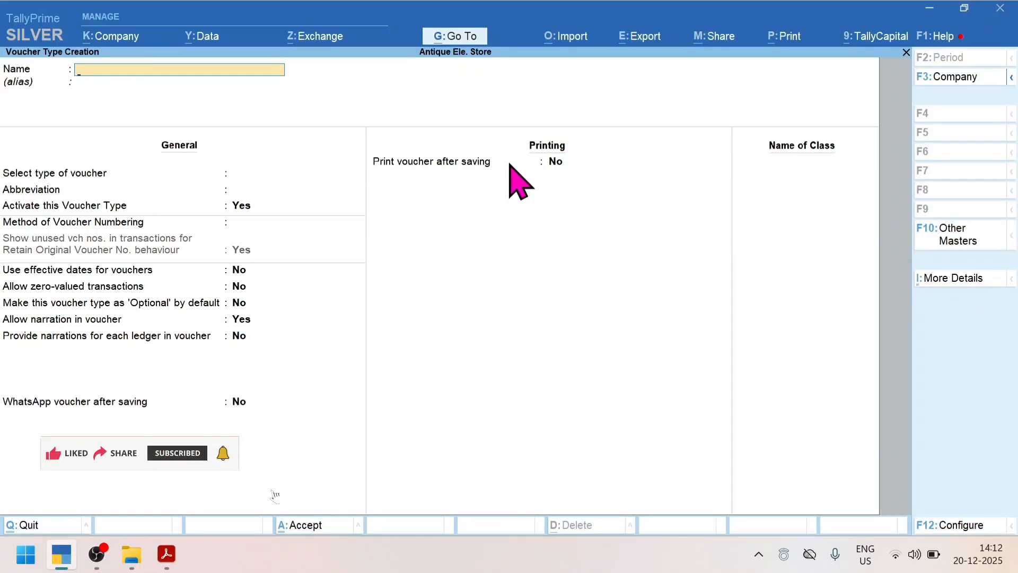
- Leave voucher type creation and return to the Gateway of Tally
key("Escape")
key("Escape")
key("Escape")
key("Escape")
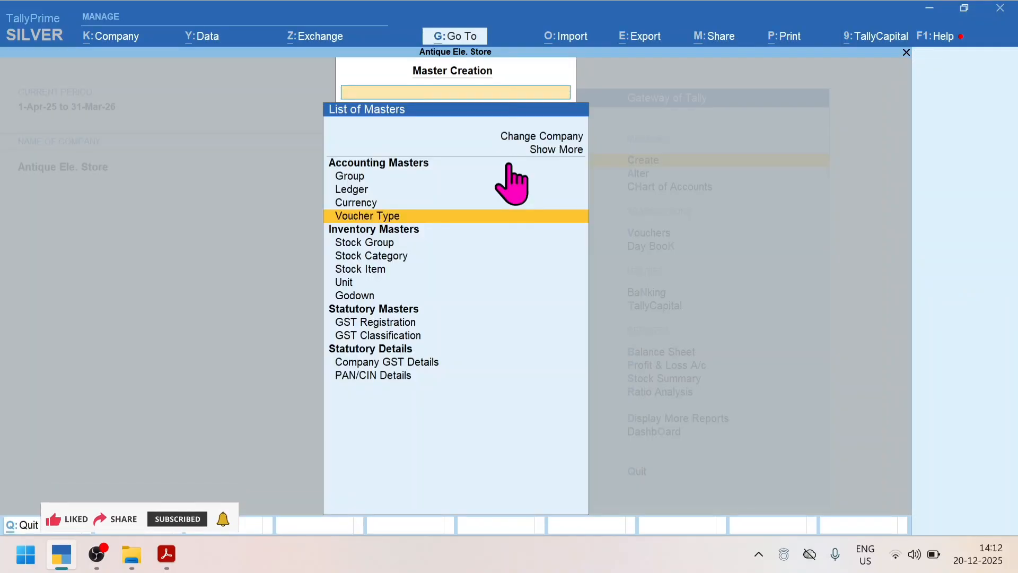
key("Escape")
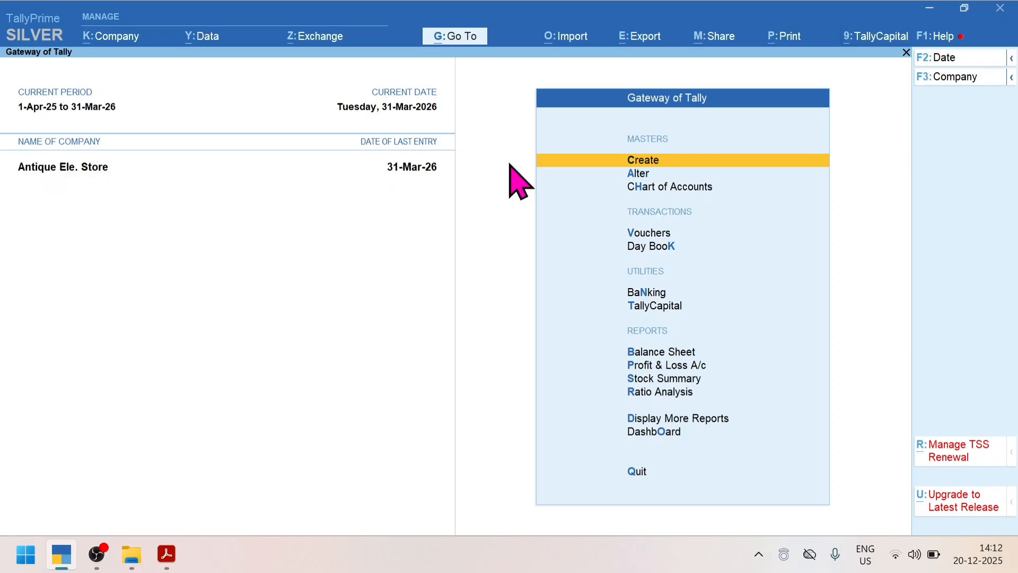
- Open voucher entry and switch to a sales voucher of the type GST SALES
key("Down")
key("Down")
key("Down")
key("Down")
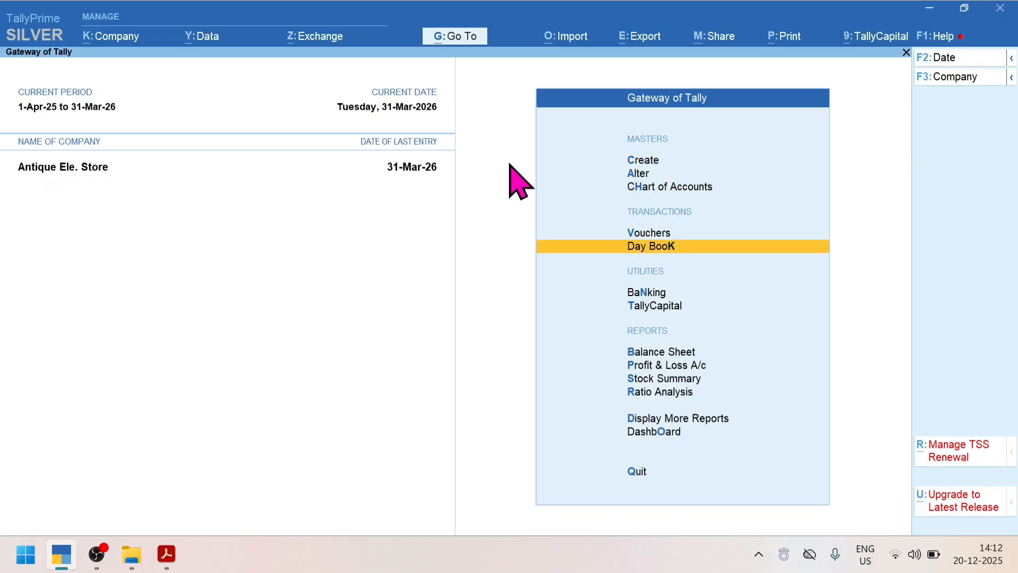
key("Up")
key("Return")
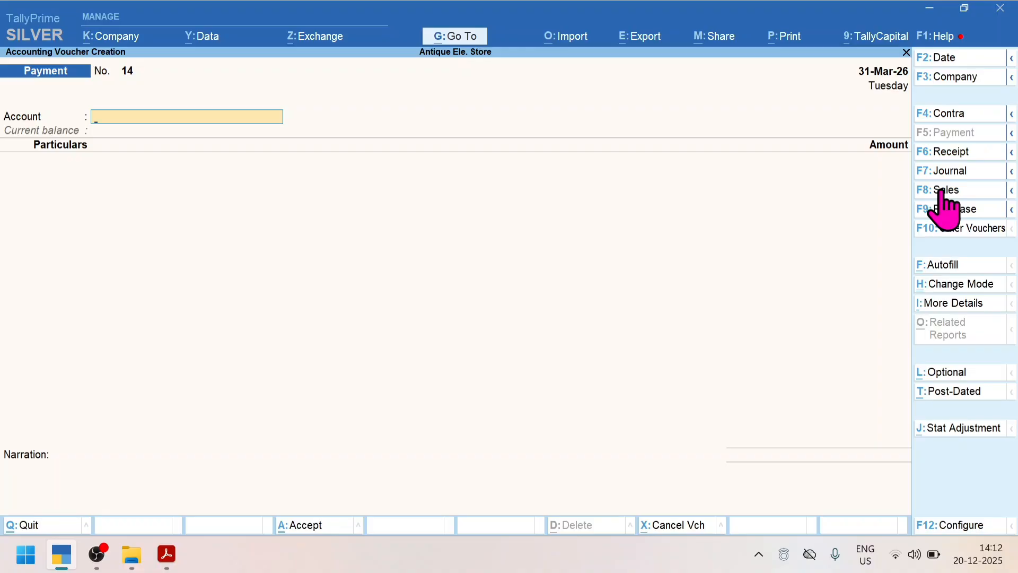
left_click(939, 190)
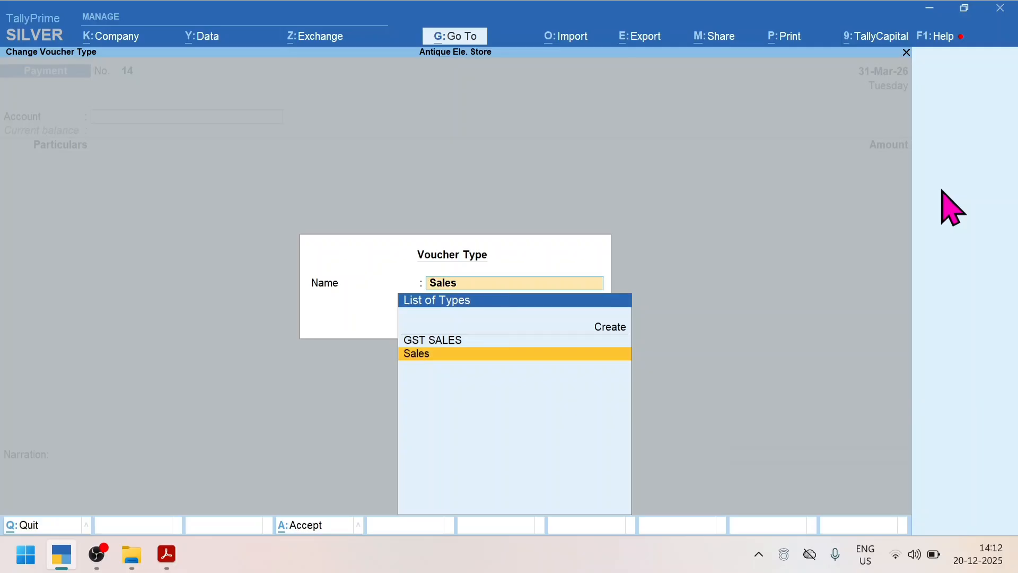
key("Up")
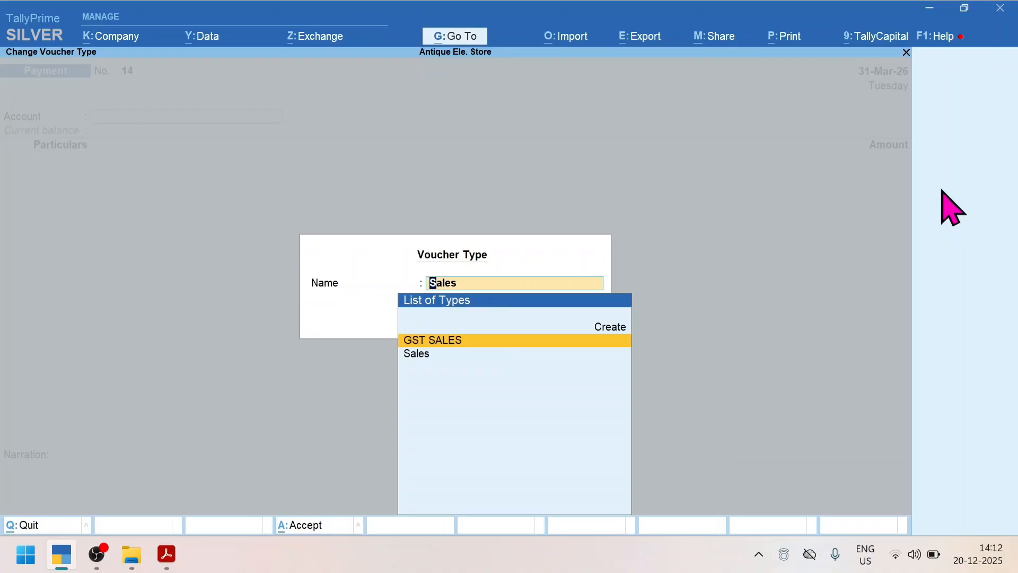
key("Return")
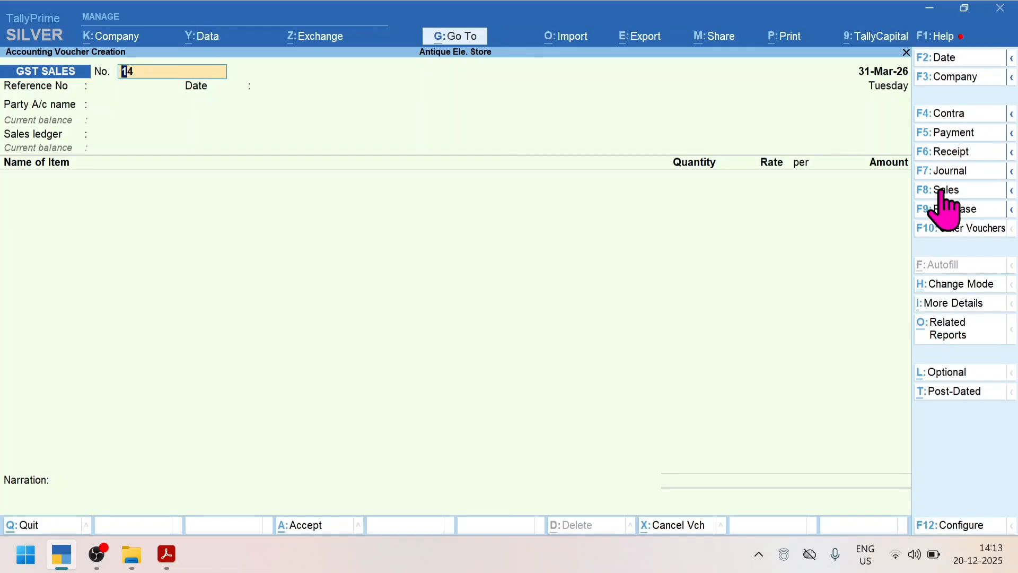
- Check the invoice number in the Acrobat PDF, then return to TallyPrime and set the voucher number to G01
key("alt+Tab")
key("alt+Tab")
type("O")
key("BackSpace")
type("G01")
- Check the invoice date in the Acrobat PDF, then return to TallyPrime and set the voucher date to 1-Dec-25
key("alt+Tab")
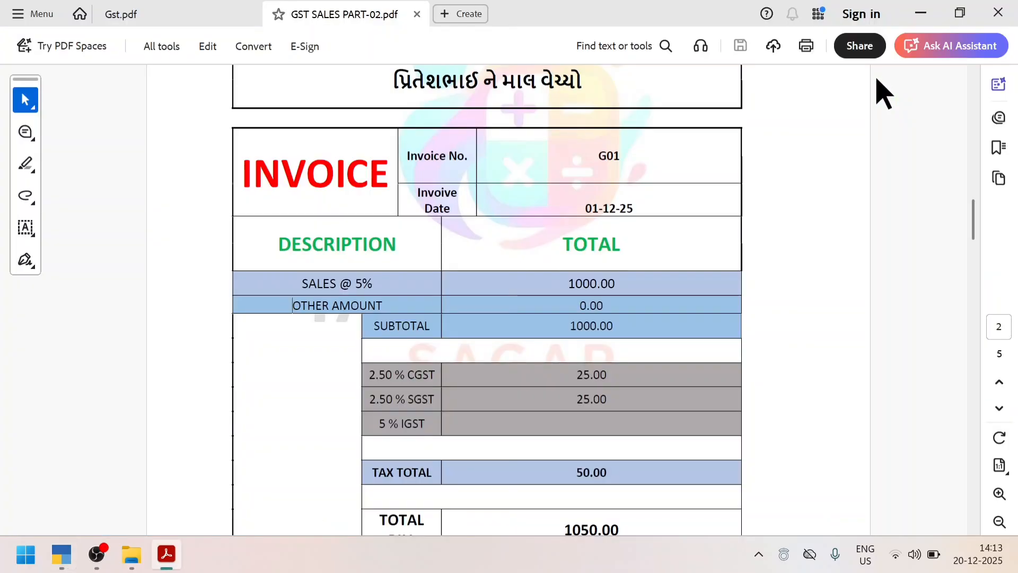
key("alt+Tab")
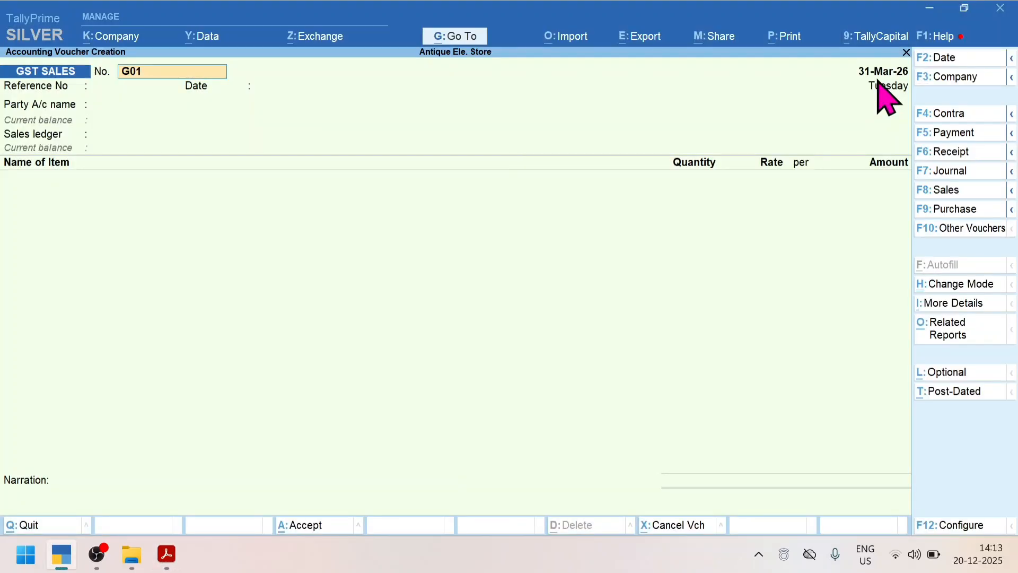
key("F2")
type("1")
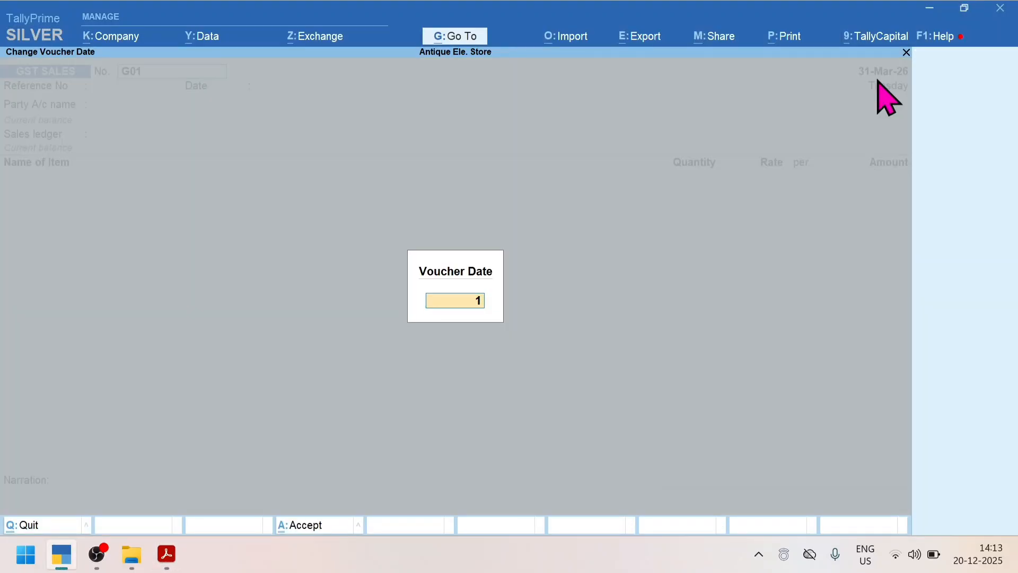
type(".12")
key("Return")
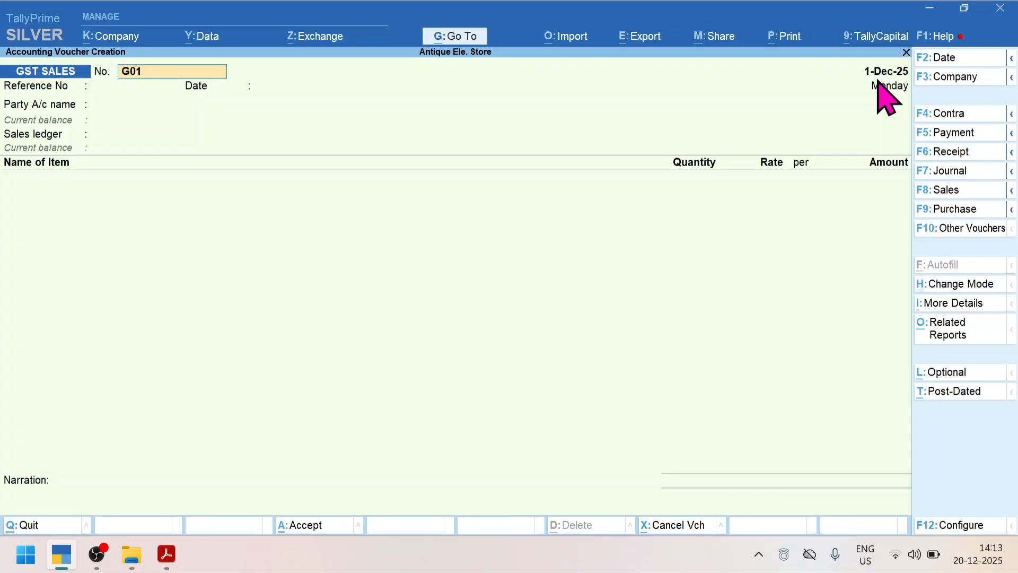
- Leave the reference number and date blank, check the customer in the PDF invoice, and select that customer's sales ledger as the party account
key("Return")
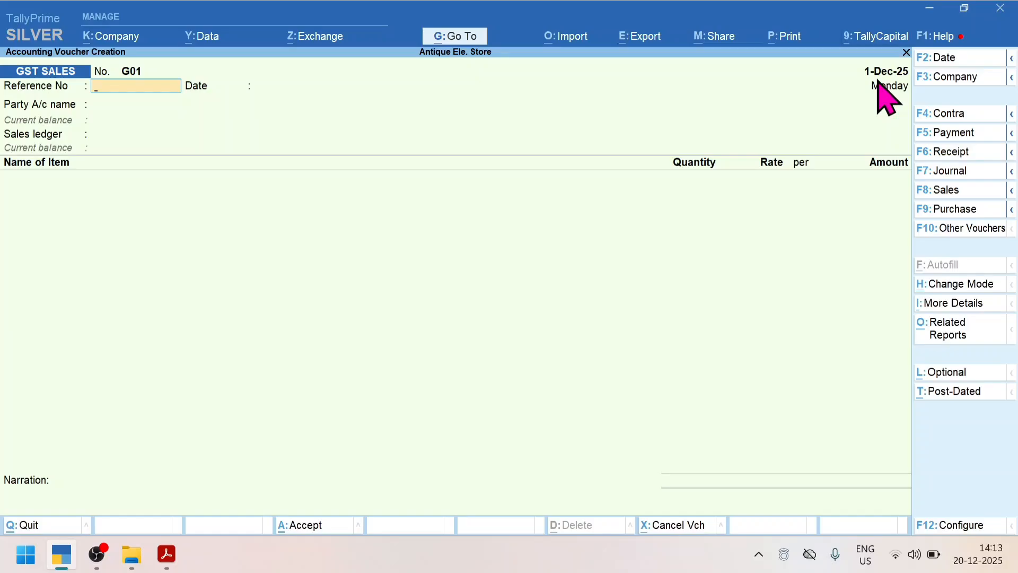
key("Return")
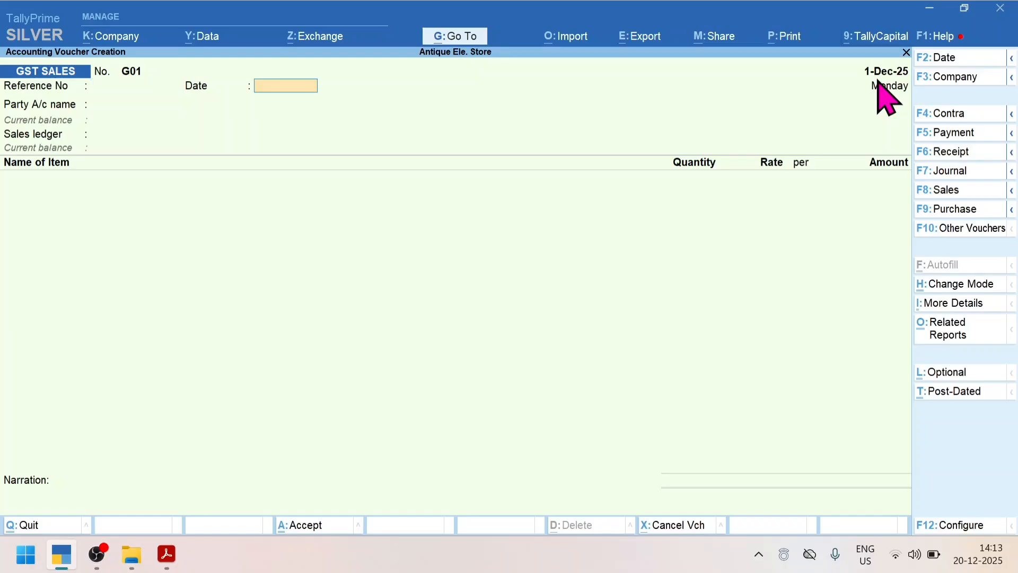
key("Return")
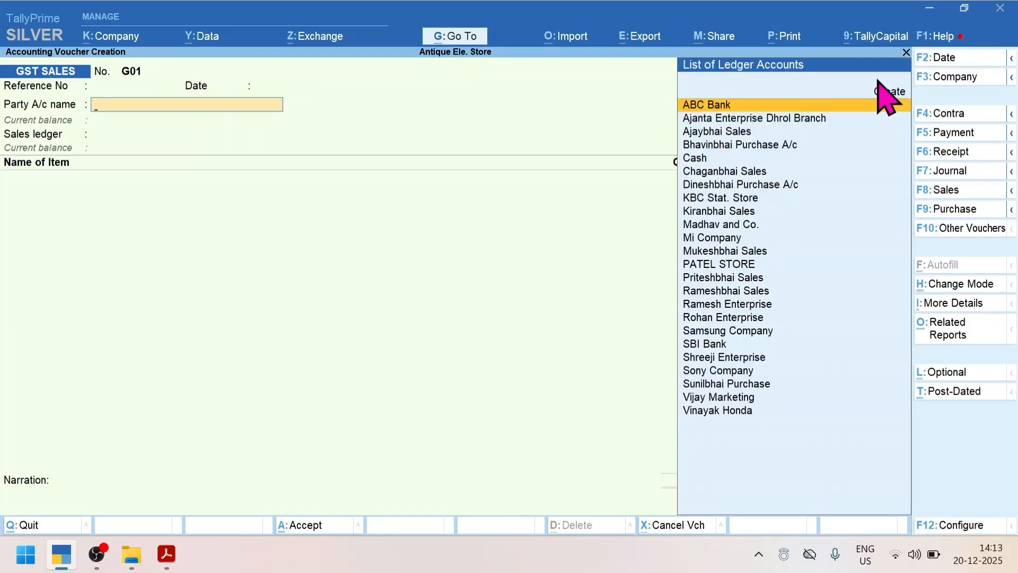
key("alt+Tab")
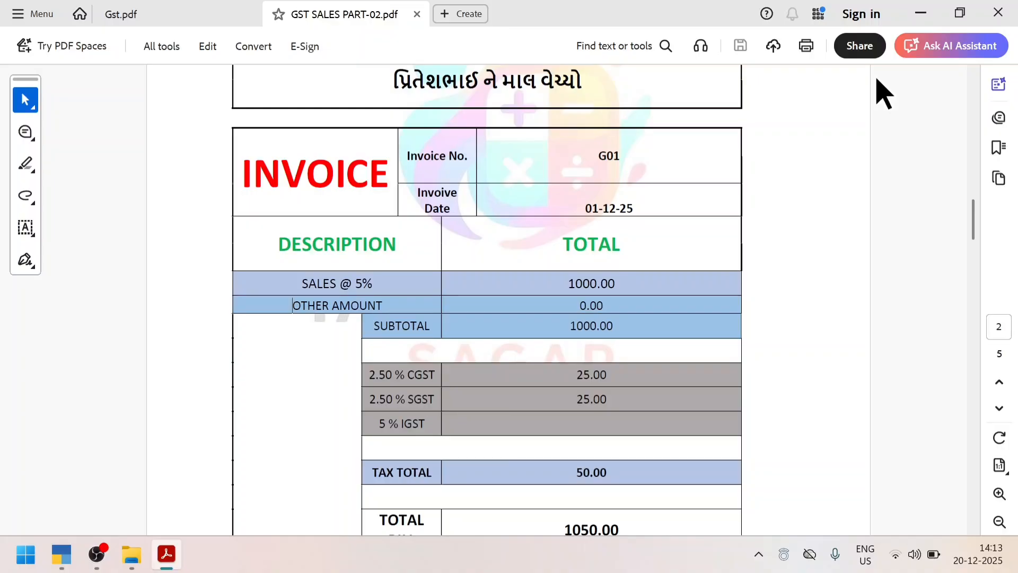
key("alt+Tab")
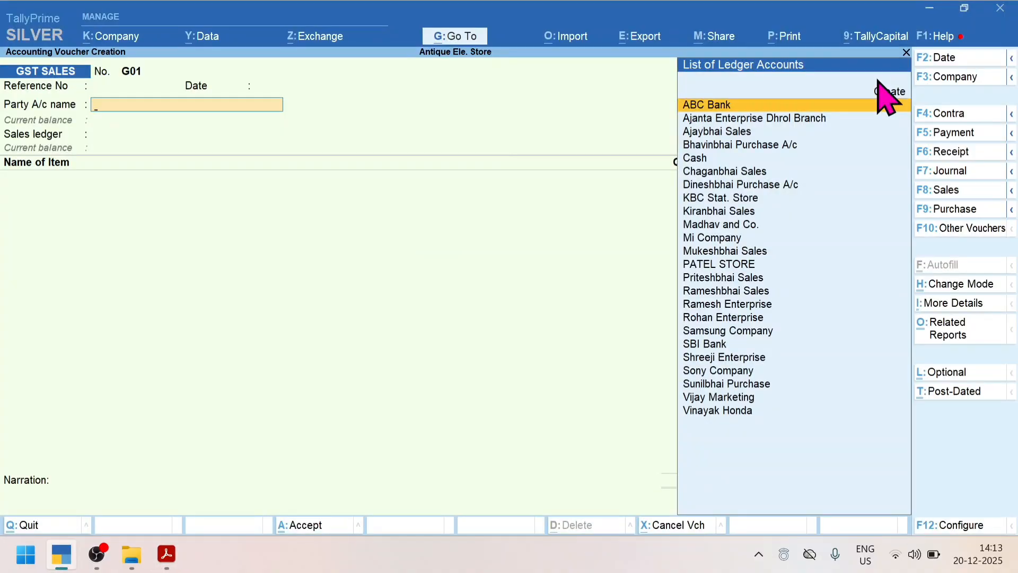
type("PRI")
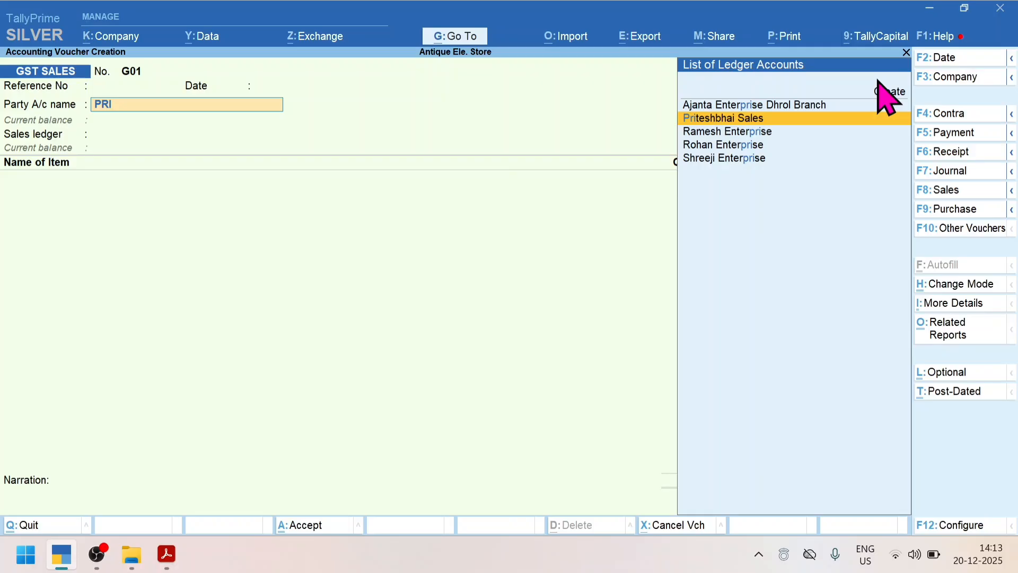
key("Return")
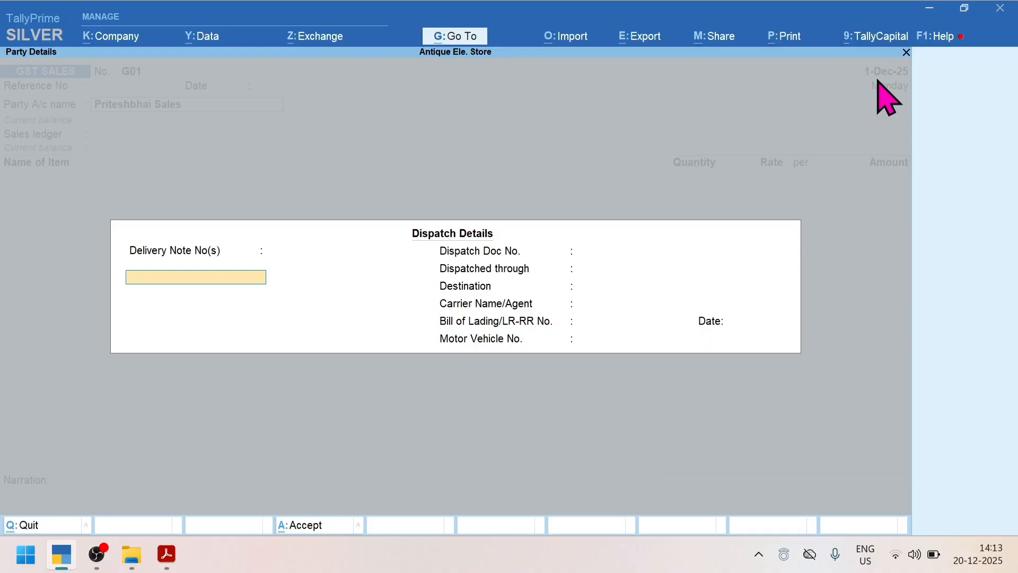
- Leave all dispatch details of the sales voucher blank, including delivery note, destination, carrier, bill of lading and motor vehicle number
key("Return")
key("Return")
key("Return")
key("Return")
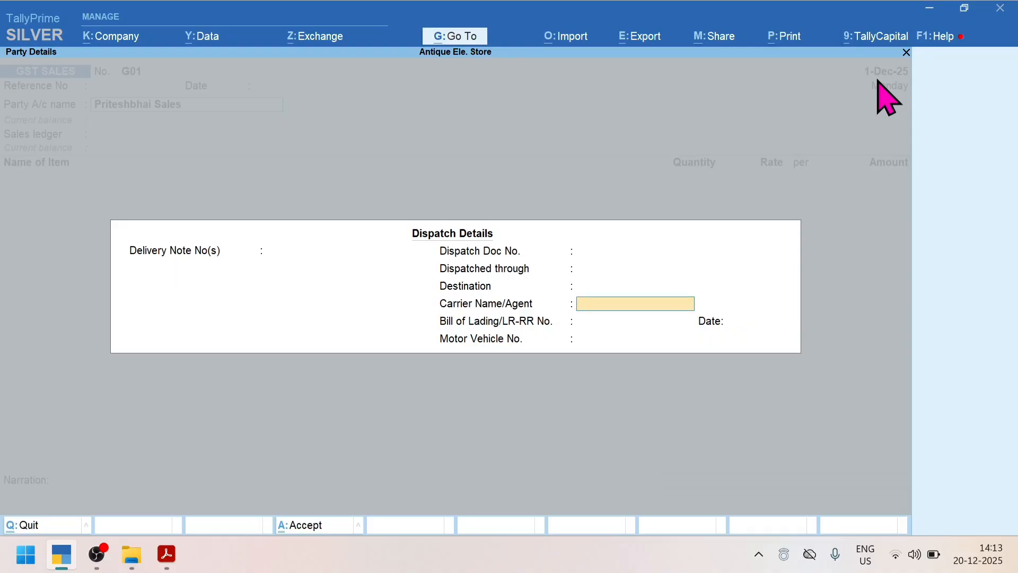
key("Return")
key("Return")
key("Return")
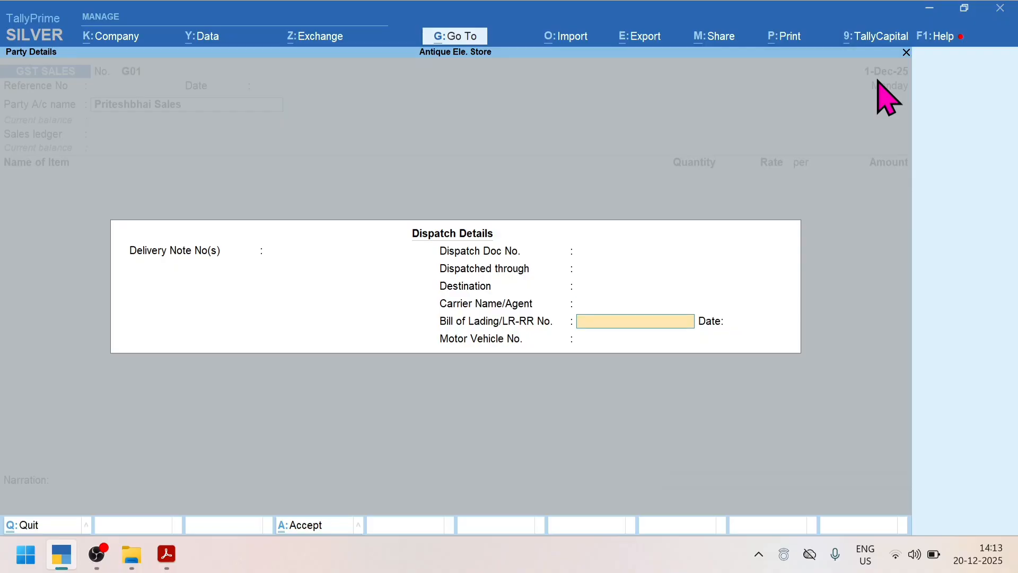
key("Return")
key("Return")
key("Return")
- Accept the buyer's party details with Gujarat as state and place of supply and Regular as GST registration type
key("Return")
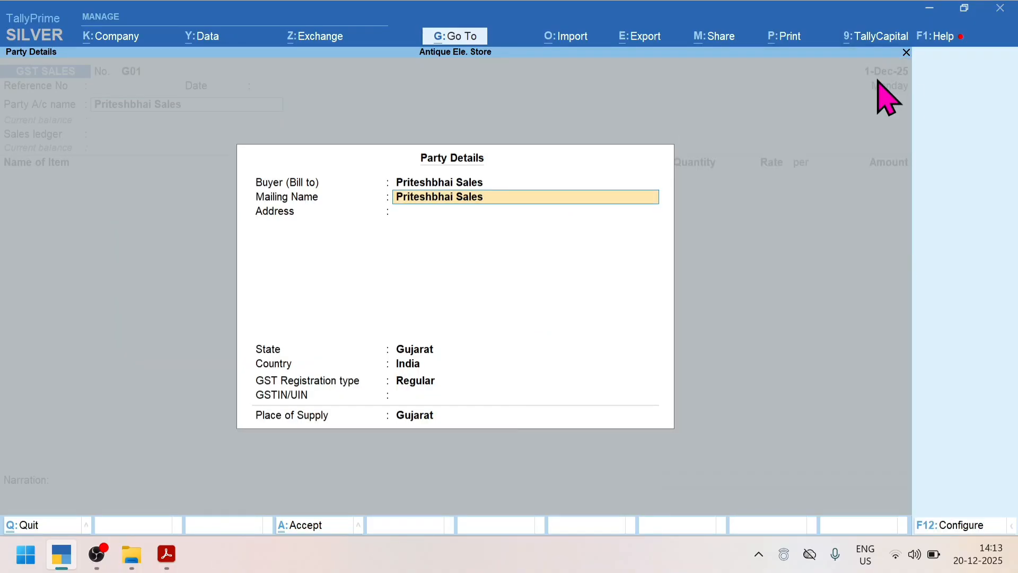
key("Return")
key("Return")
key("Return")
key("Return")
key("Return")
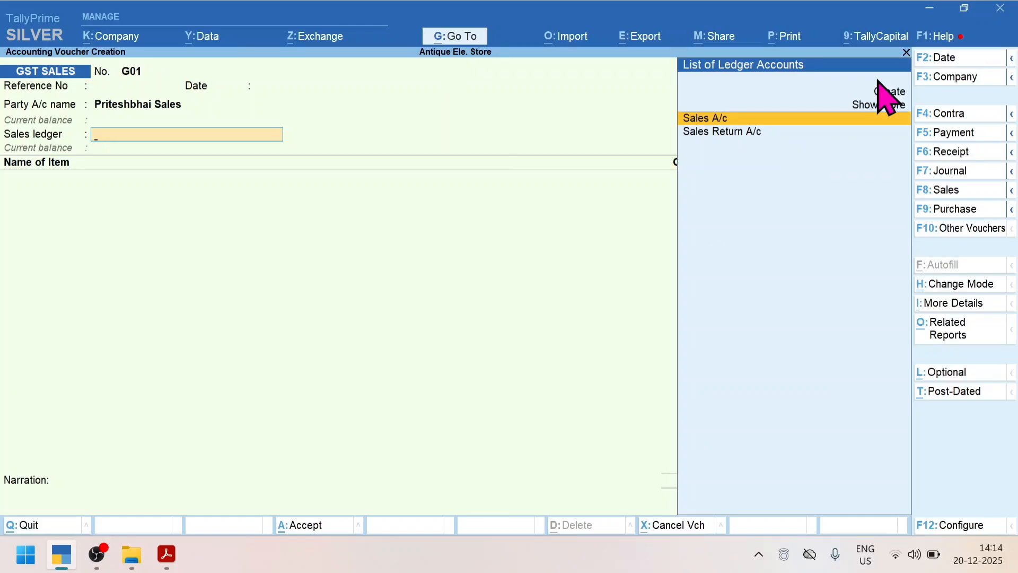
- Review the available voucher modes and keep the sales voucher in Item Invoice mode
left_click(949, 284)
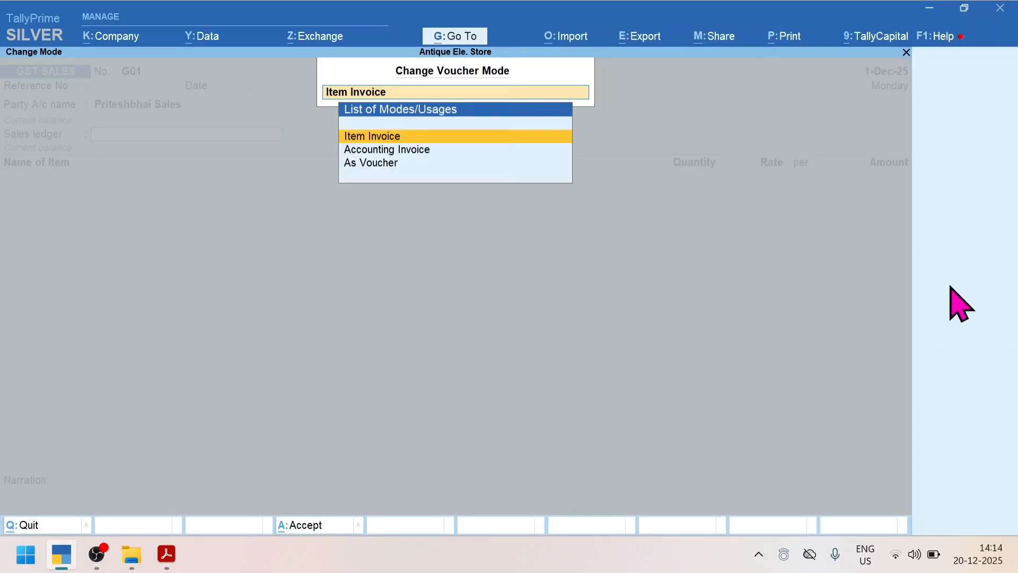
key("Down")
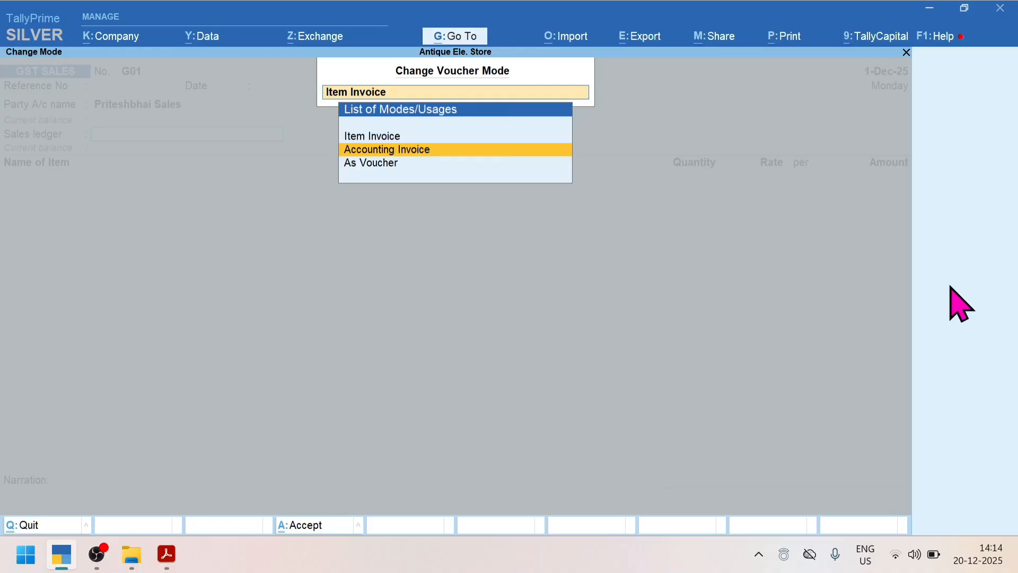
key("Up")
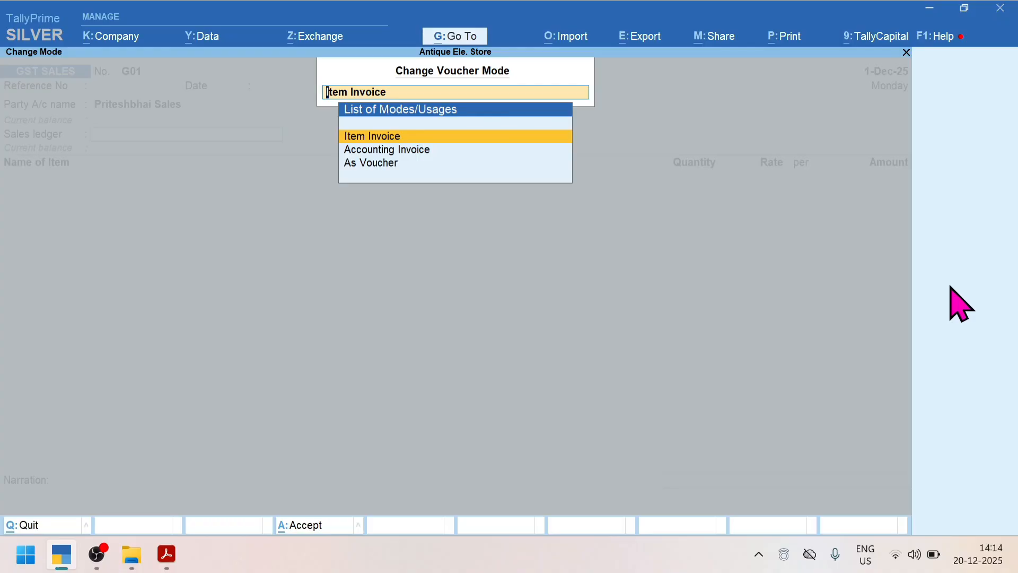
key("Return")
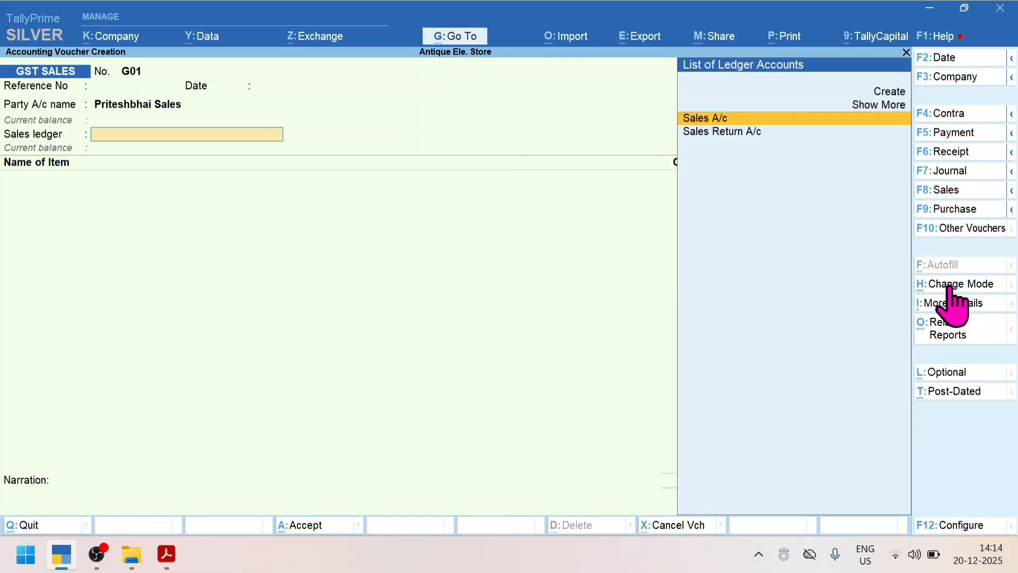
- Start a new sales ledger from the voucher's ledger list, named Gst Sales A/c and grouped under Sales Accounts
key("Down")
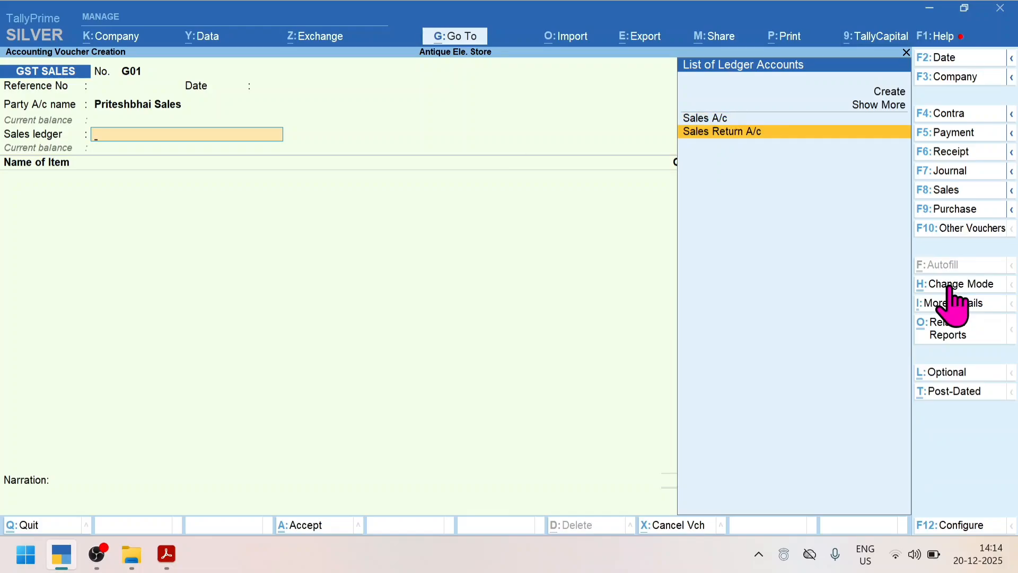
key("Up")
key("Up")
key("Up")
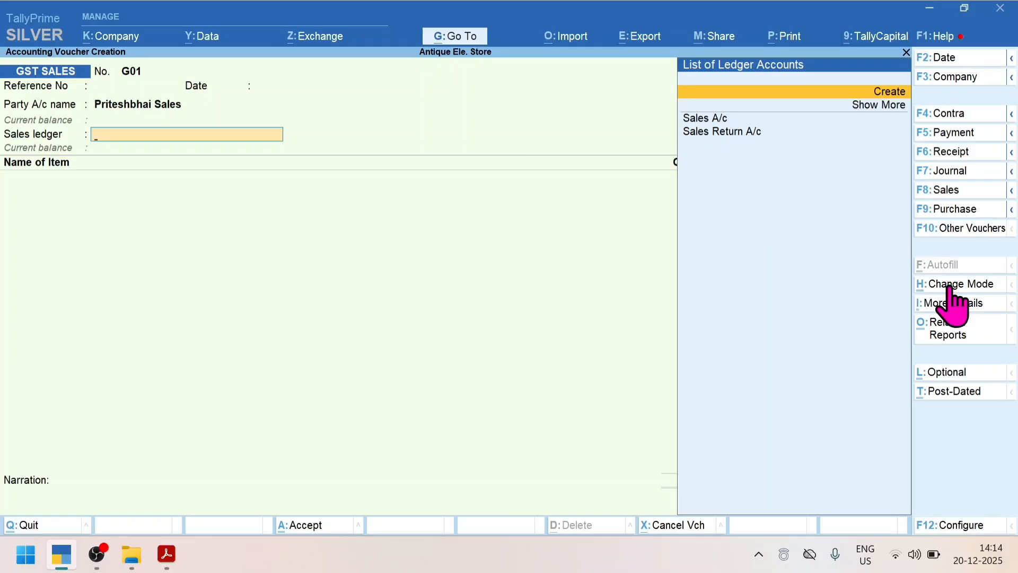
key("Return")
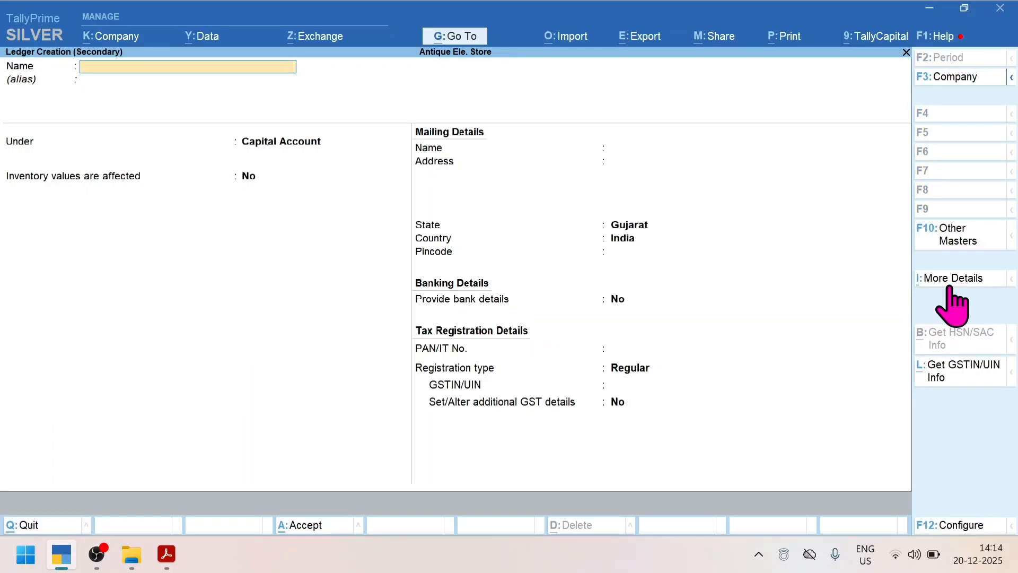
type("Gst Sales A/c")
key("Return")
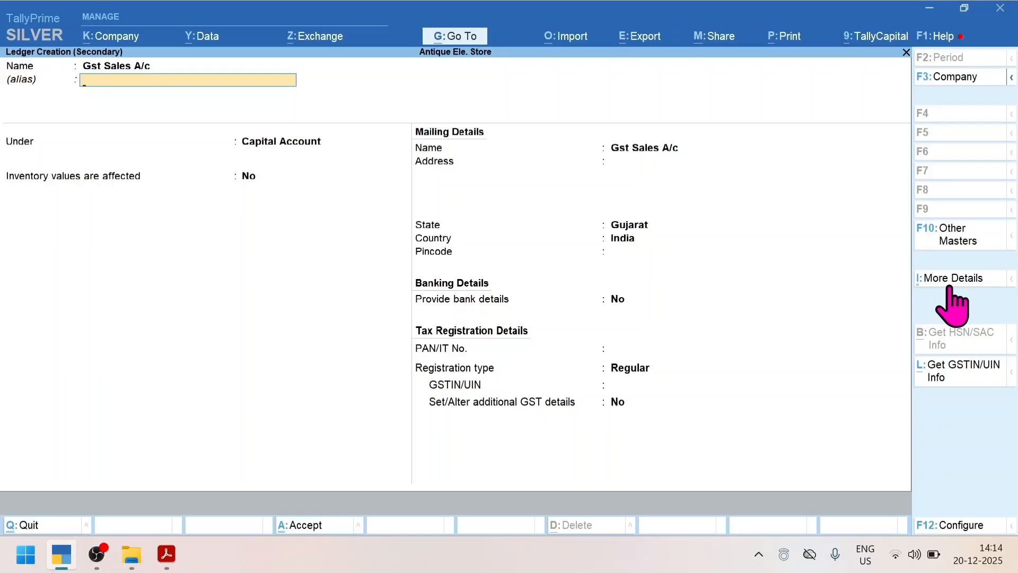
key("Return")
type("Sal")
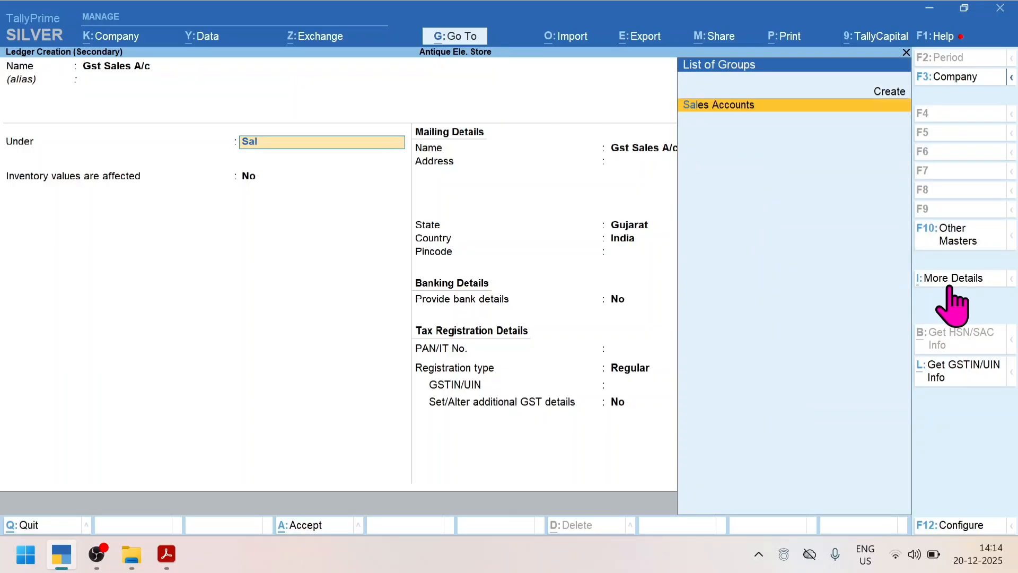
key("Return")
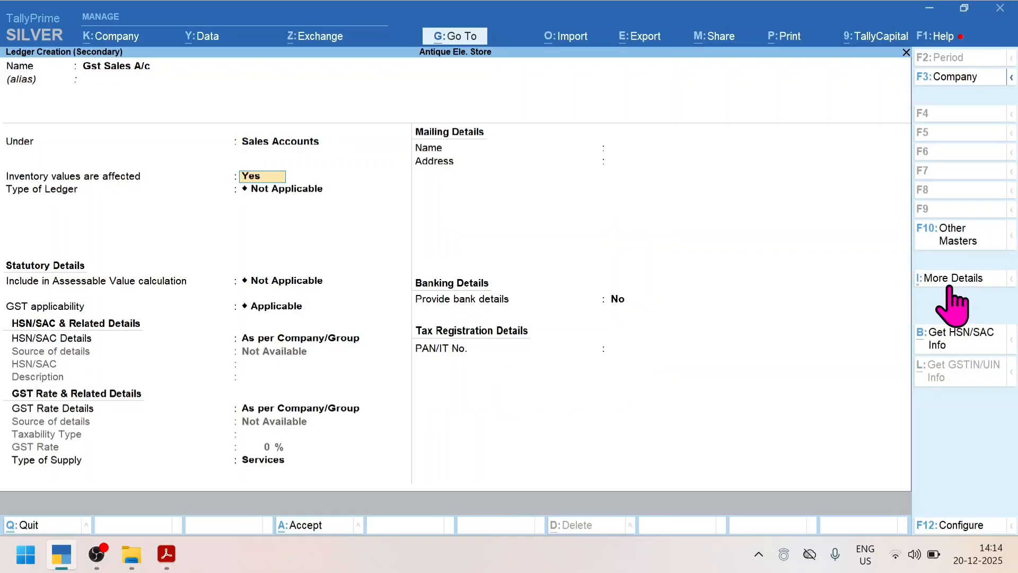
- Keep the ledger's inventory values affected as Yes, GST as Applicable, and HSN/SAC and GST rate details as per Company/Group
key("Return")
key("Return")
key("Return")
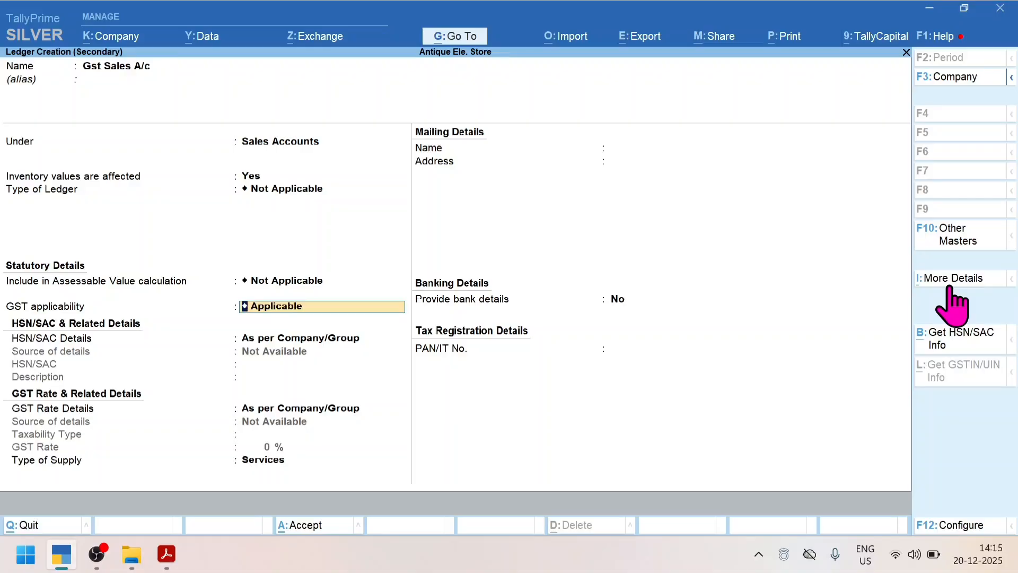
key("Return")
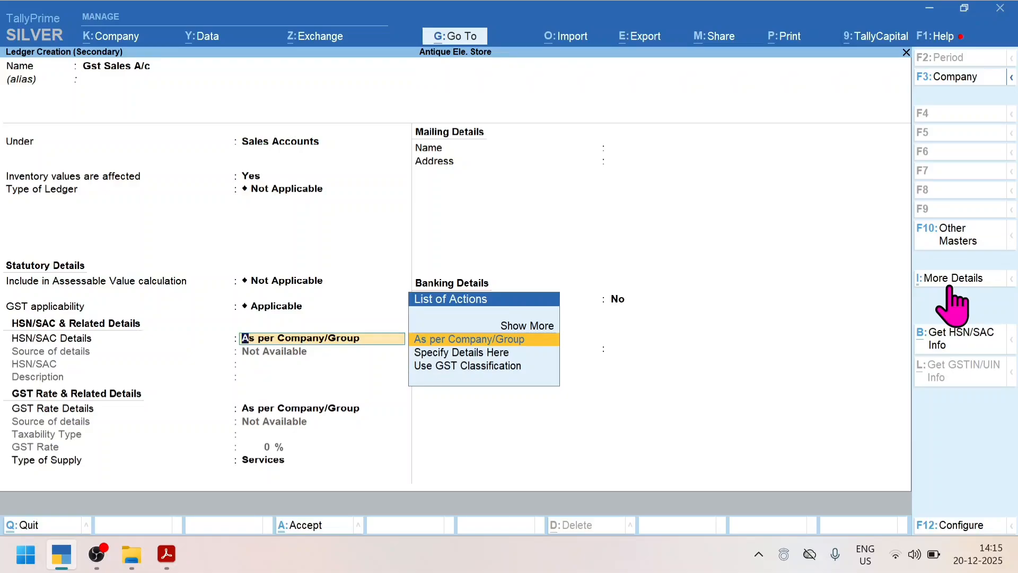
key("Return")
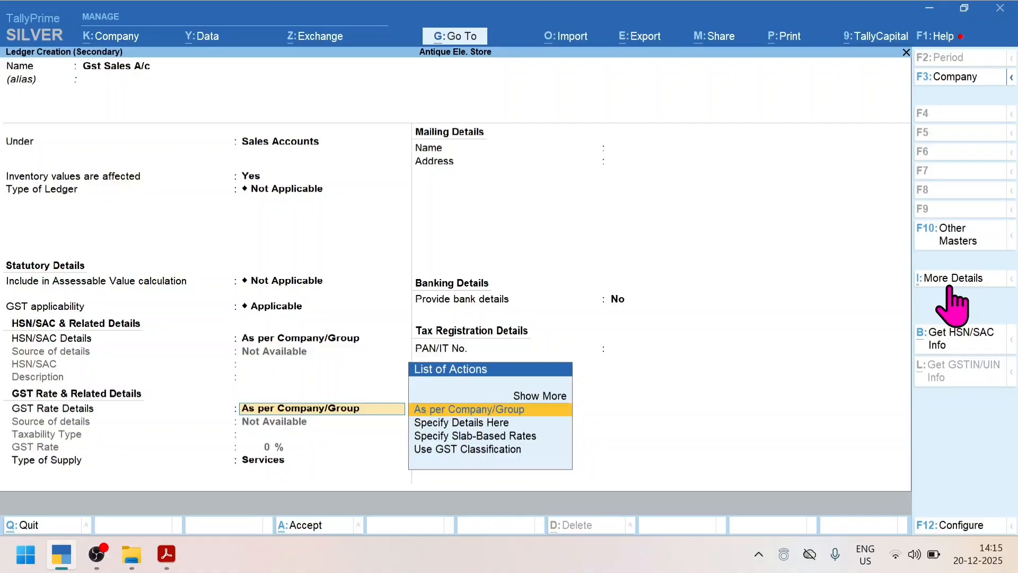
key("Return")
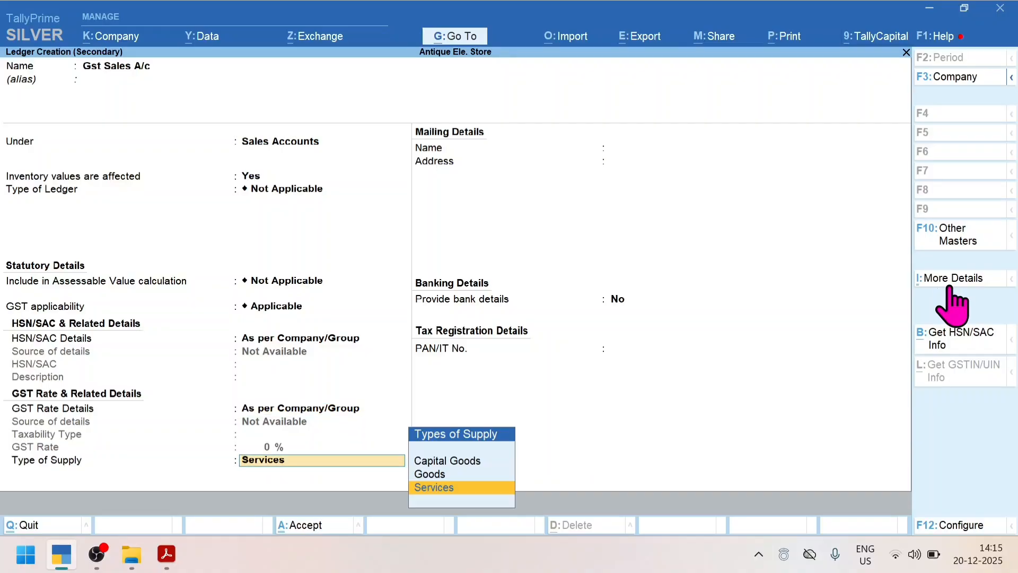
- Set the ledger's type of supply to Goods, leave bank details at No, and save the ledger
key("Up")
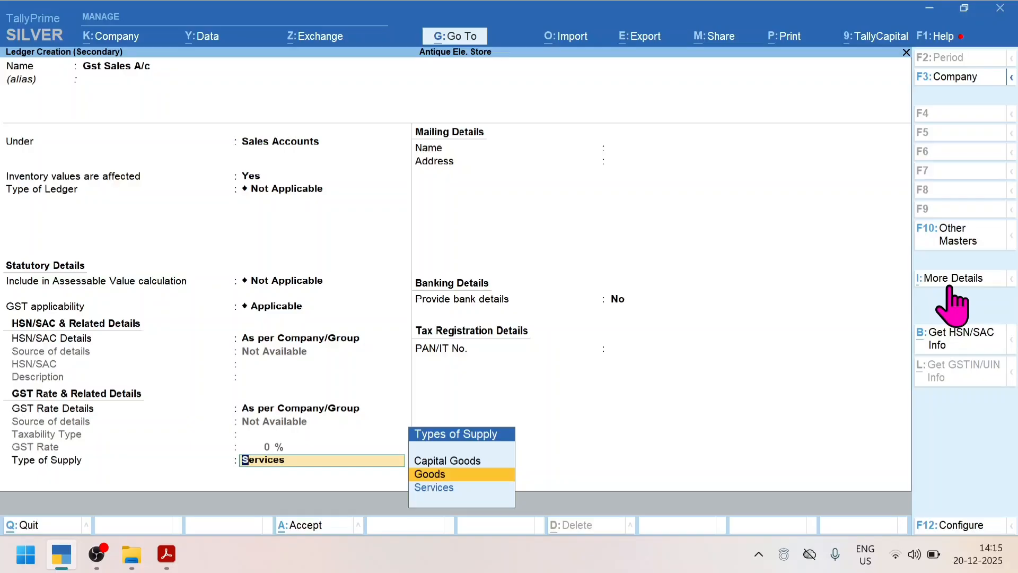
key("Return")
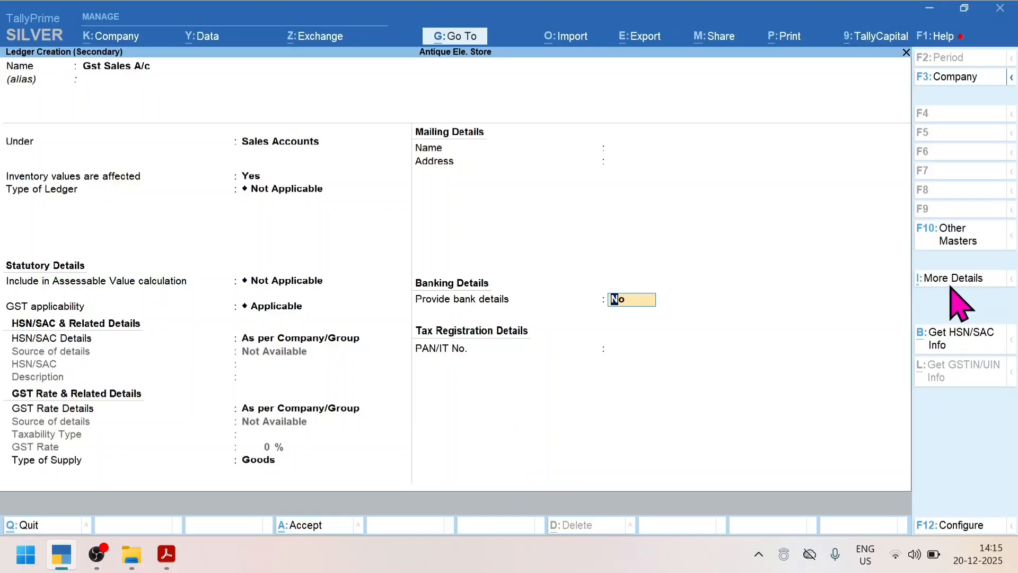
key("Return")
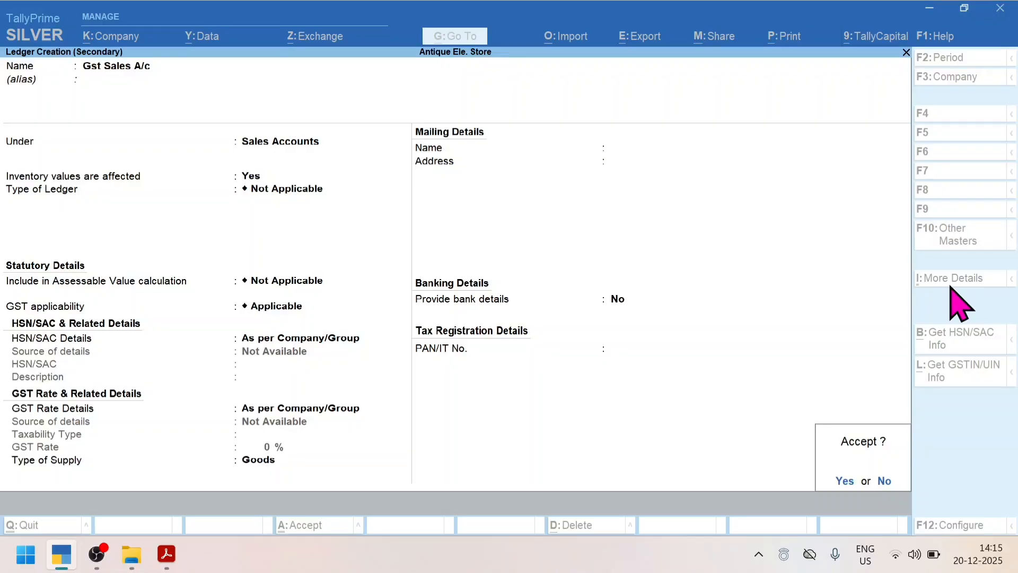
key("Return")
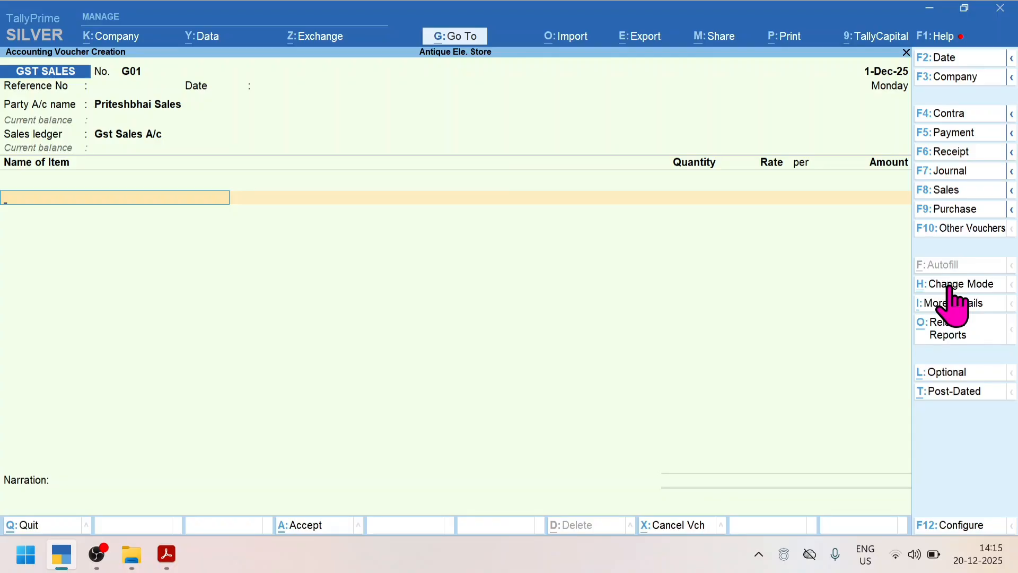
- Check the item description in the Acrobat PDF, return to TallyPrime, and start a new stock item named Sales @ 5% under Primary
key("alt+Tab")
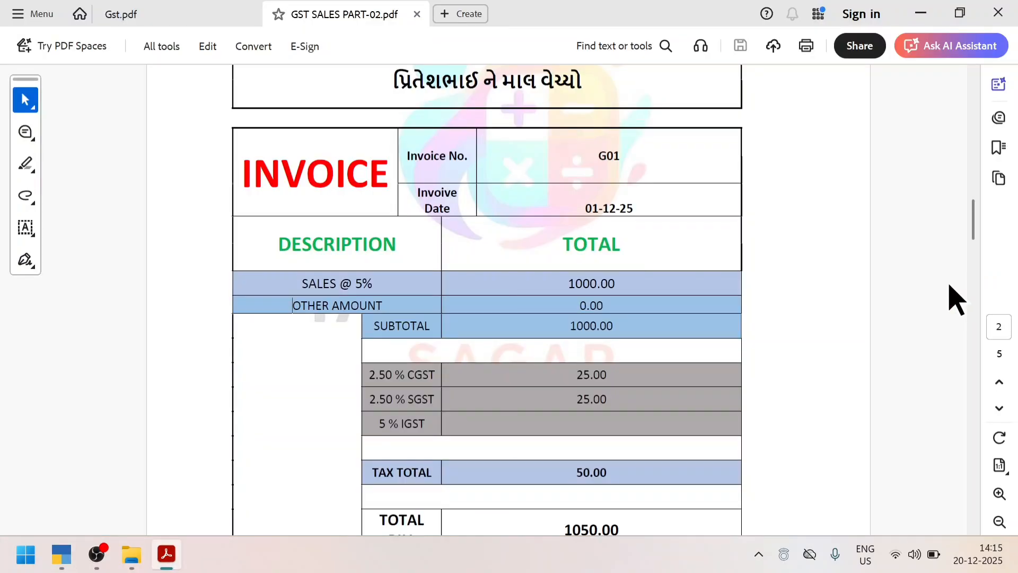
key("alt+Tab")
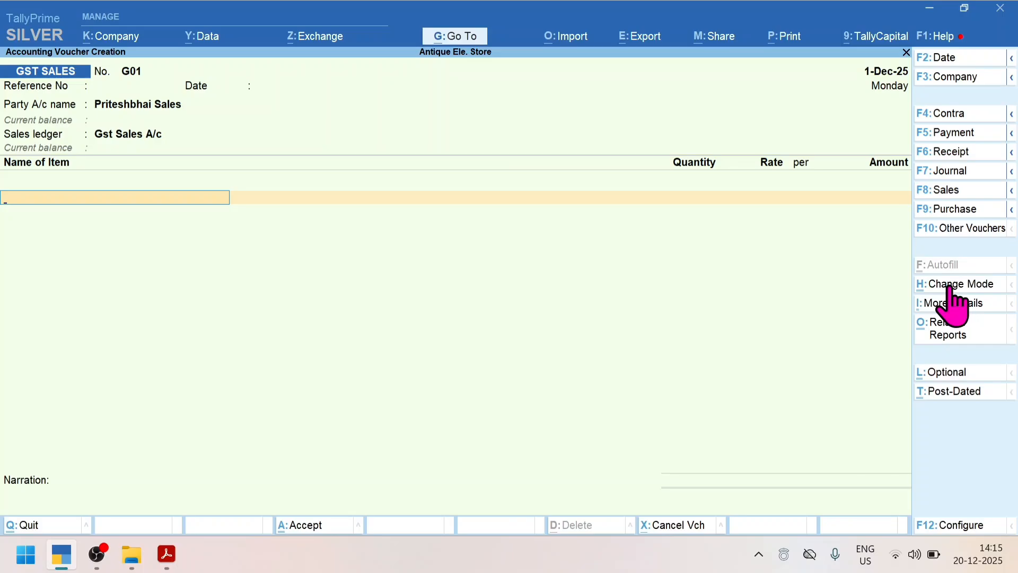
type("S")
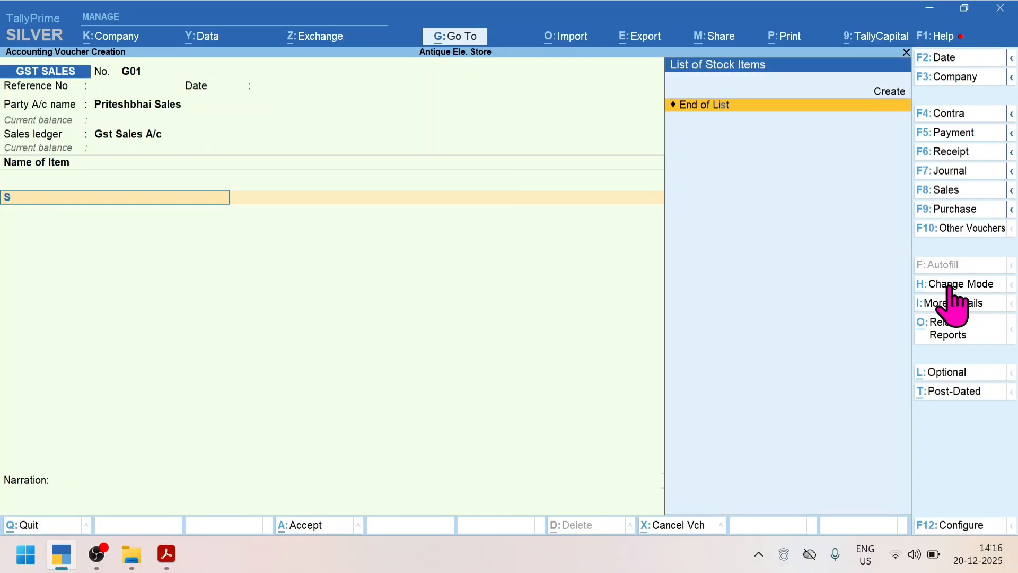
key("Up")
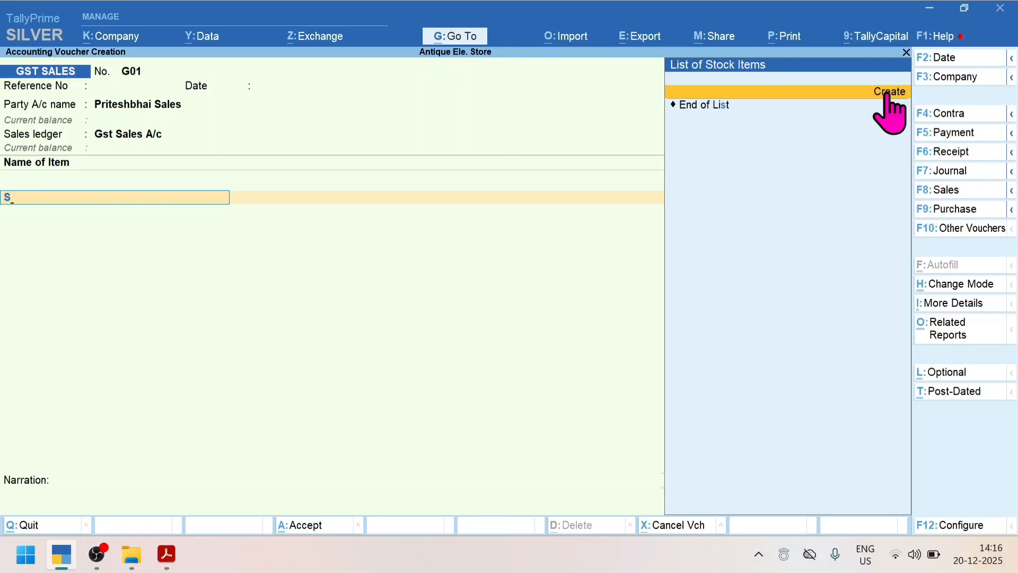
key("alt+c")
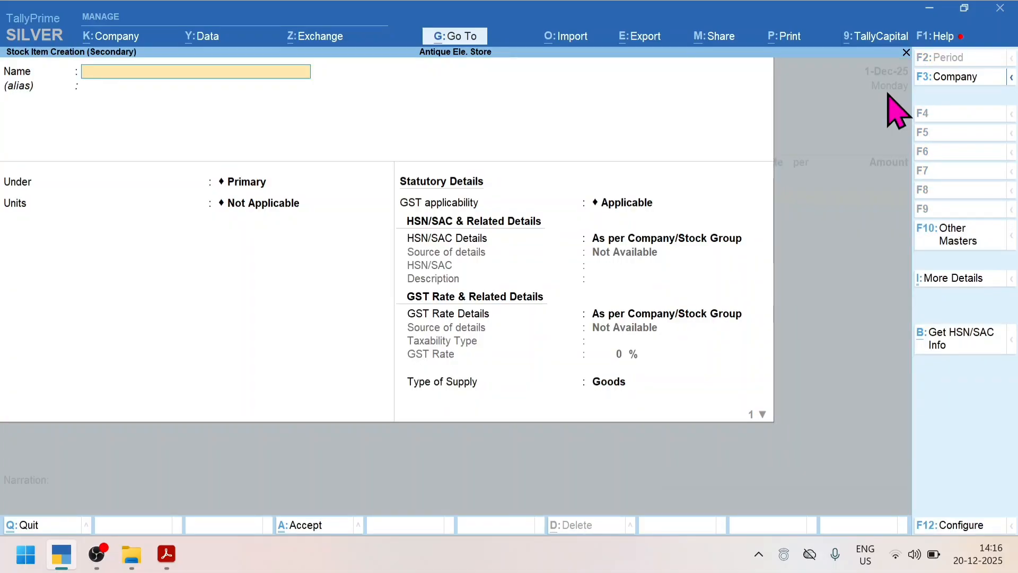
type("Sales @ 5%")
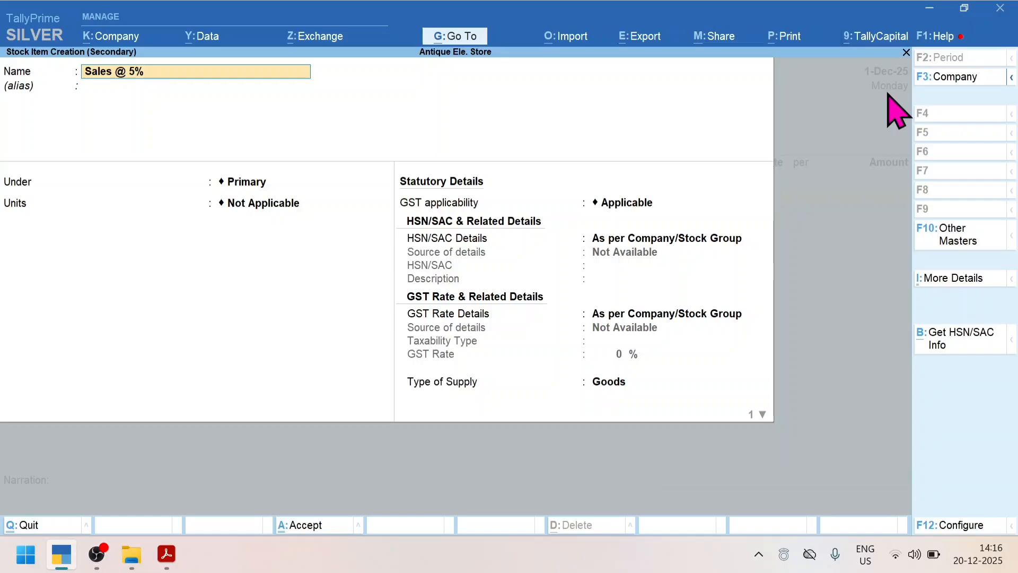
key("Return")
key("Return")
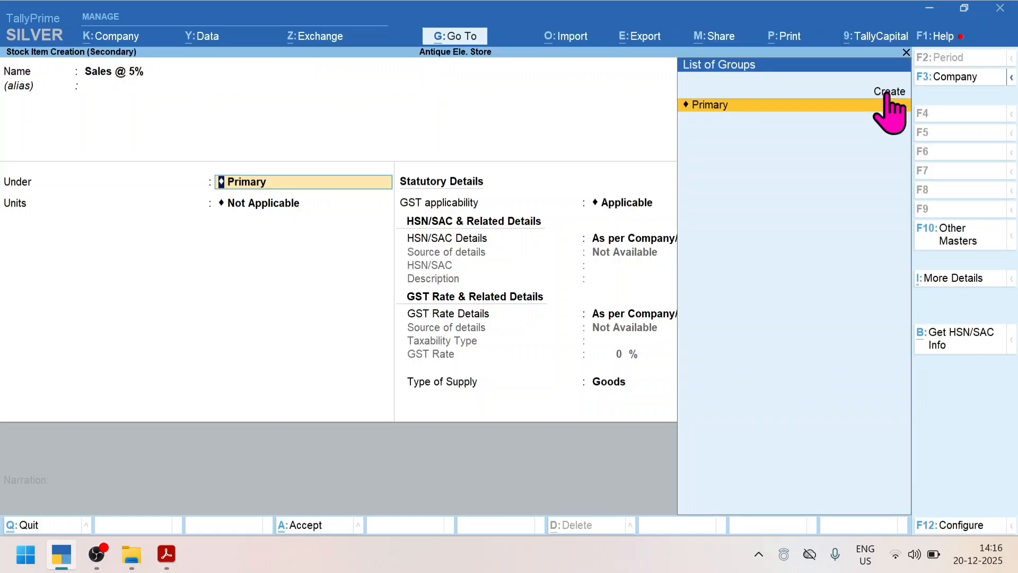
key("Return")
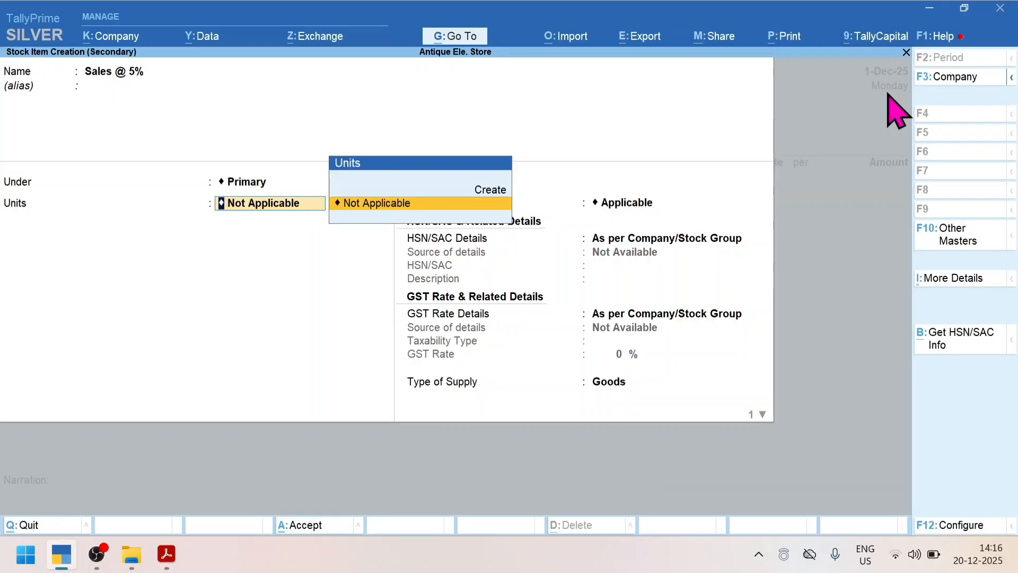
- Check the Acrobat PDF invoice for item units, then return to TallyPrime and leave the stock item's units as Not Applicable
key("alt+Tab")
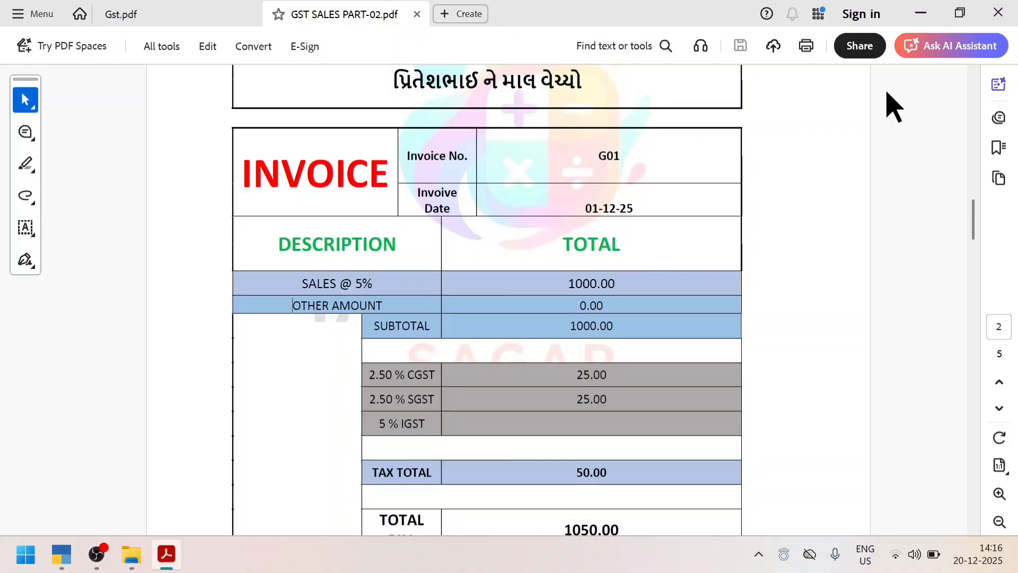
key("alt+Tab")
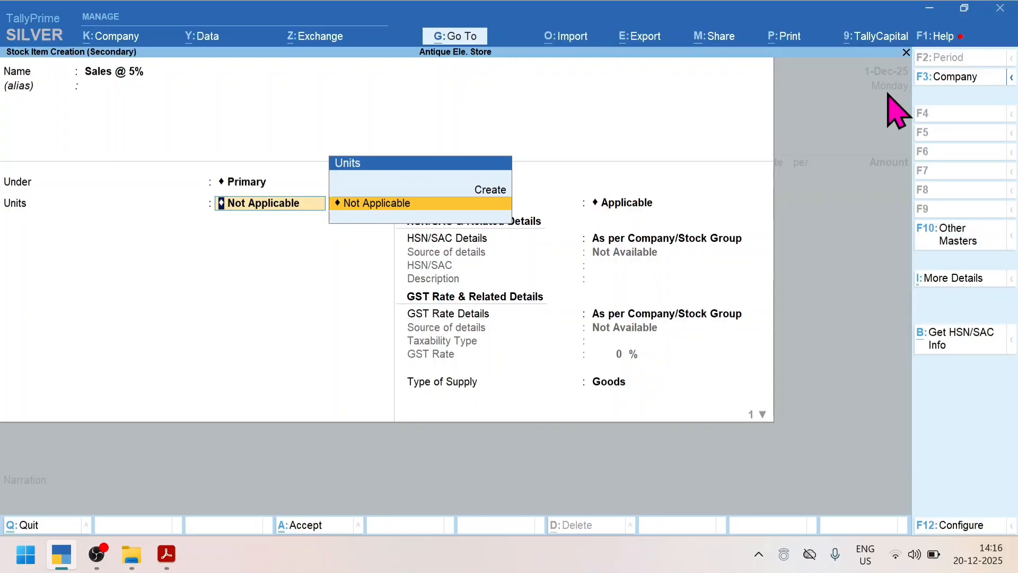
key("Return")
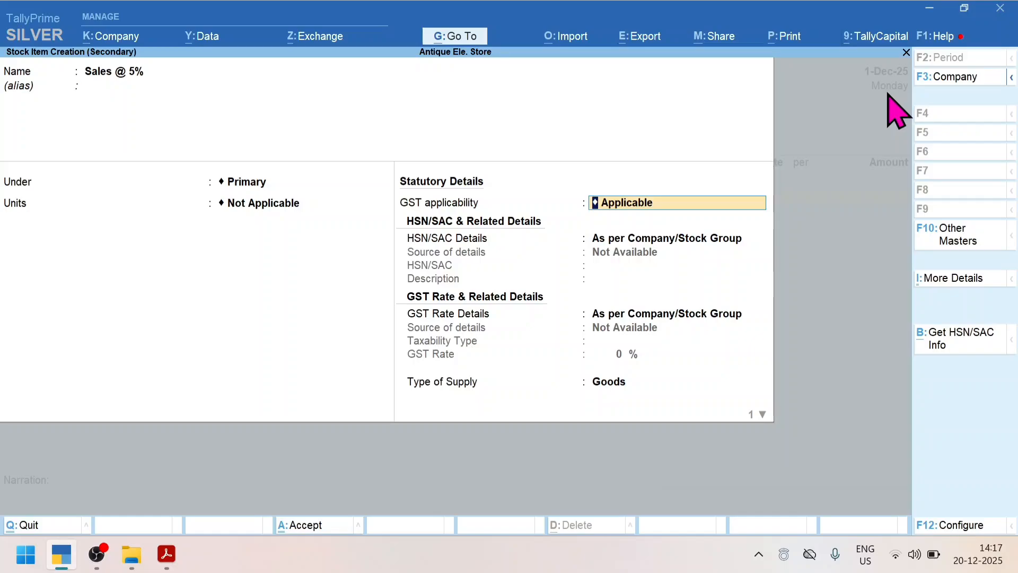
- Keep GST applicable for the stock item, specify its HSN/SAC details directly with code 23456789, and leave the description blank
key("Return")
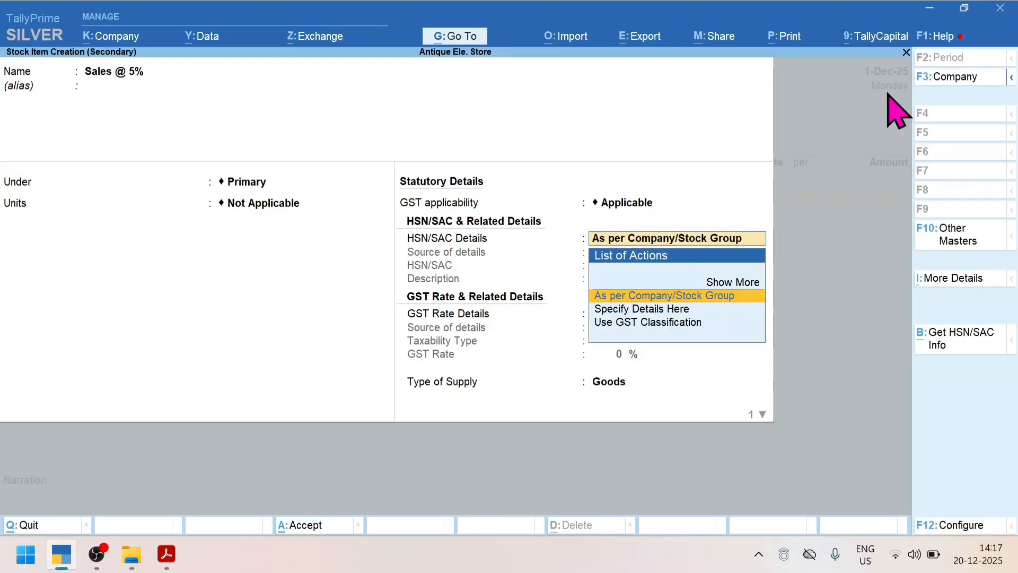
key("Down")
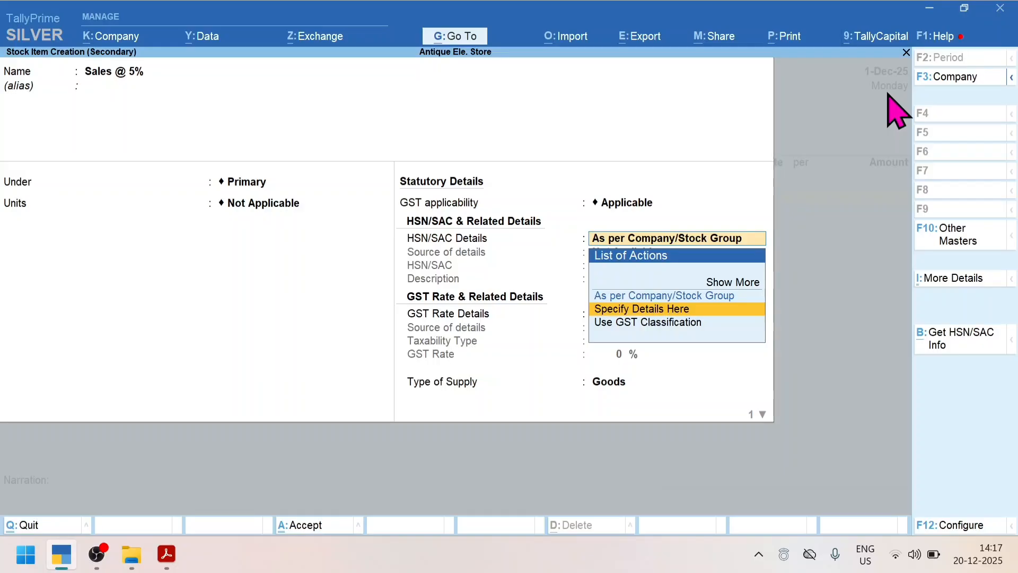
key("Return")
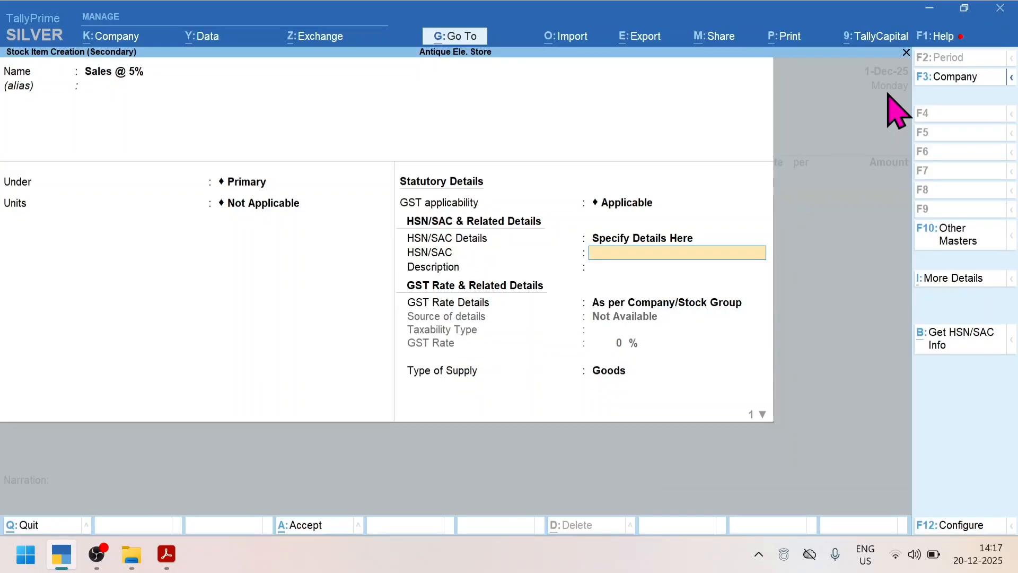
type("23456789")
key("Return")
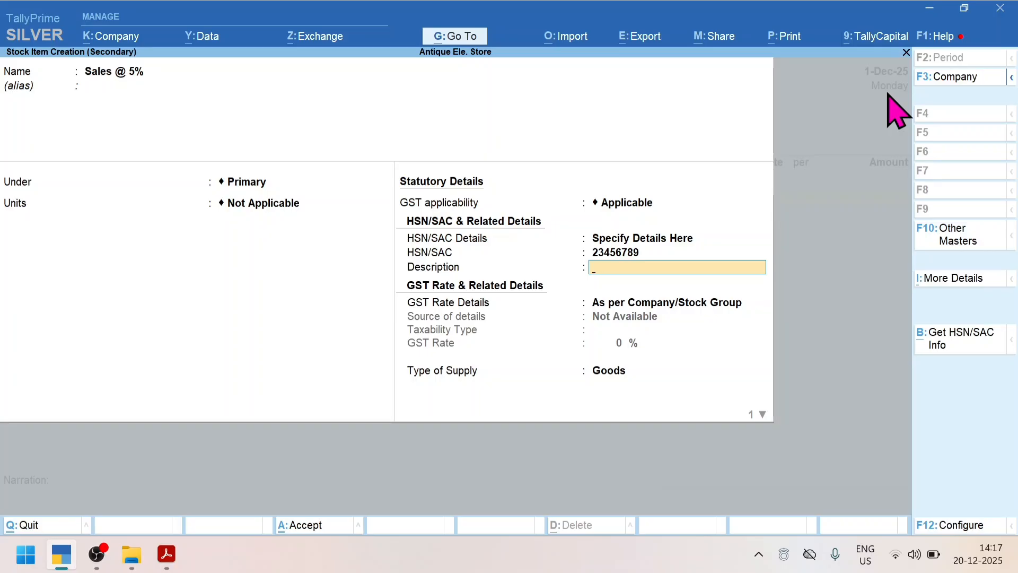
key("Return")
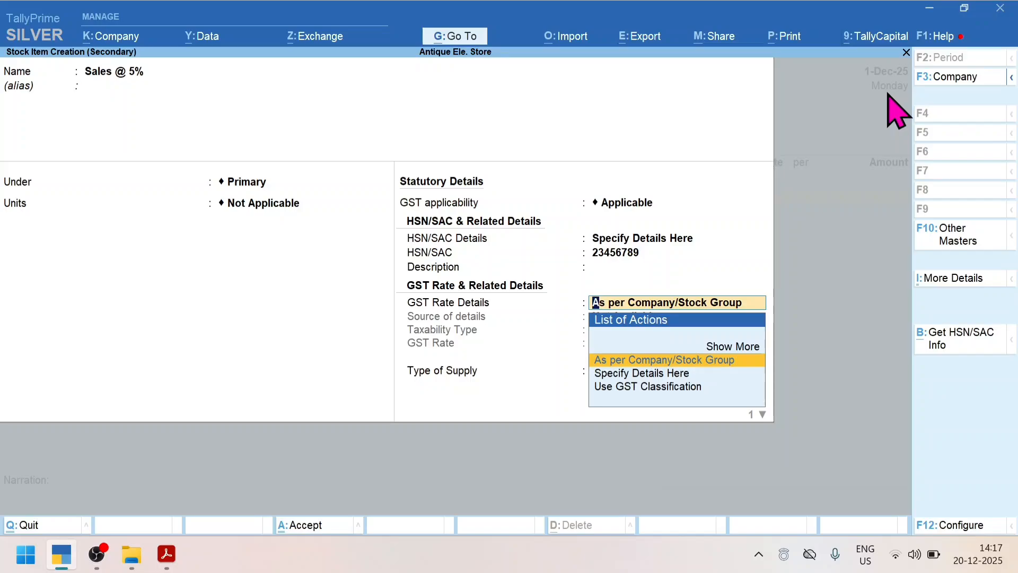
- Specify the stock item's GST rate details directly as Taxable with a GST rate of 5%
key("Down")
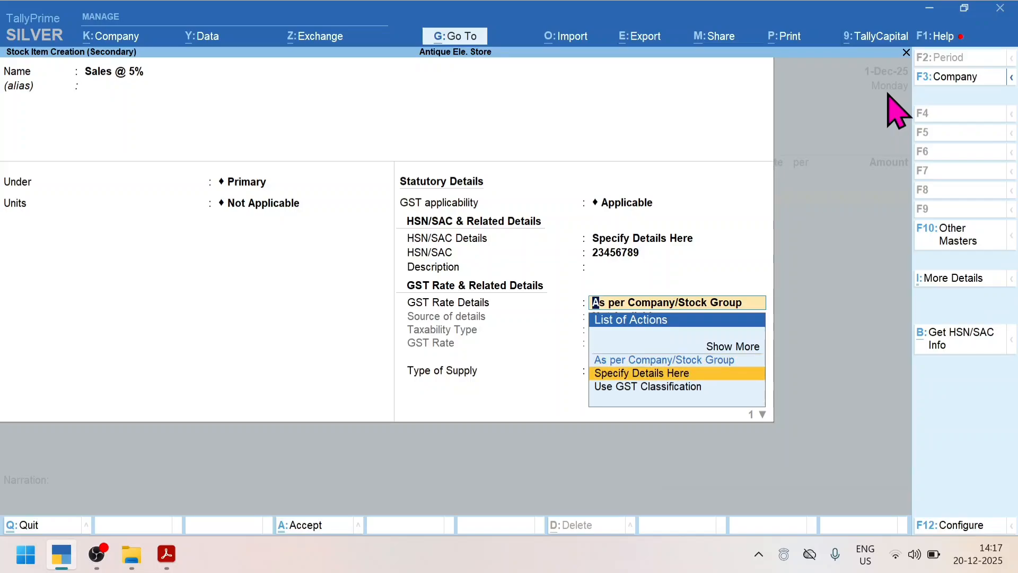
key("Return")
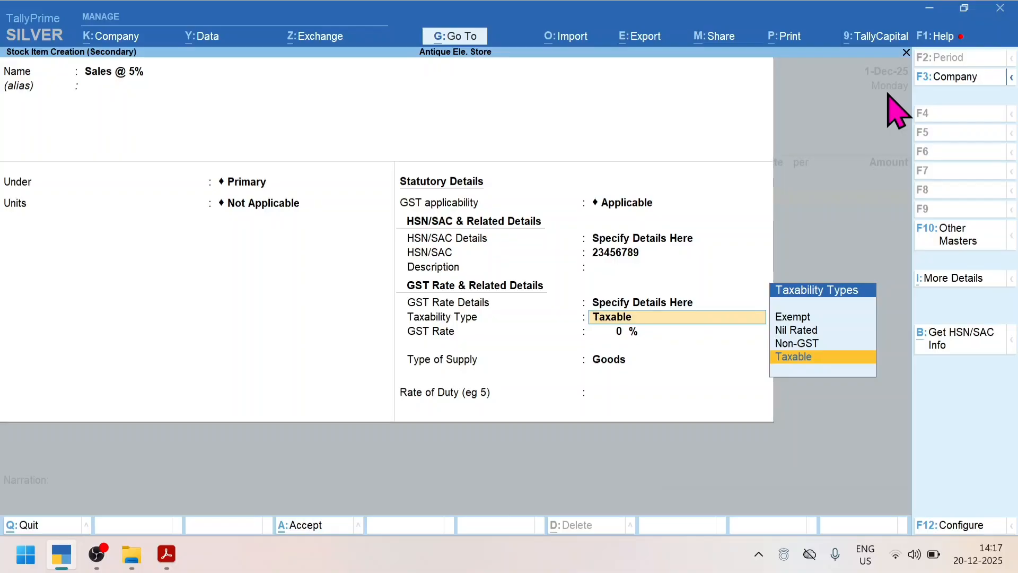
key("Return")
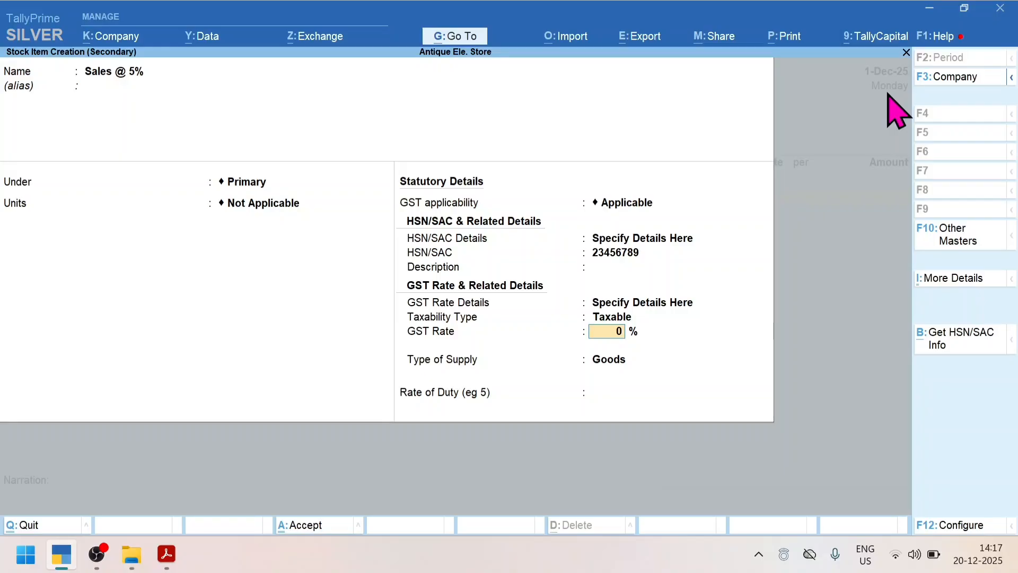
type("5")
key("Return")
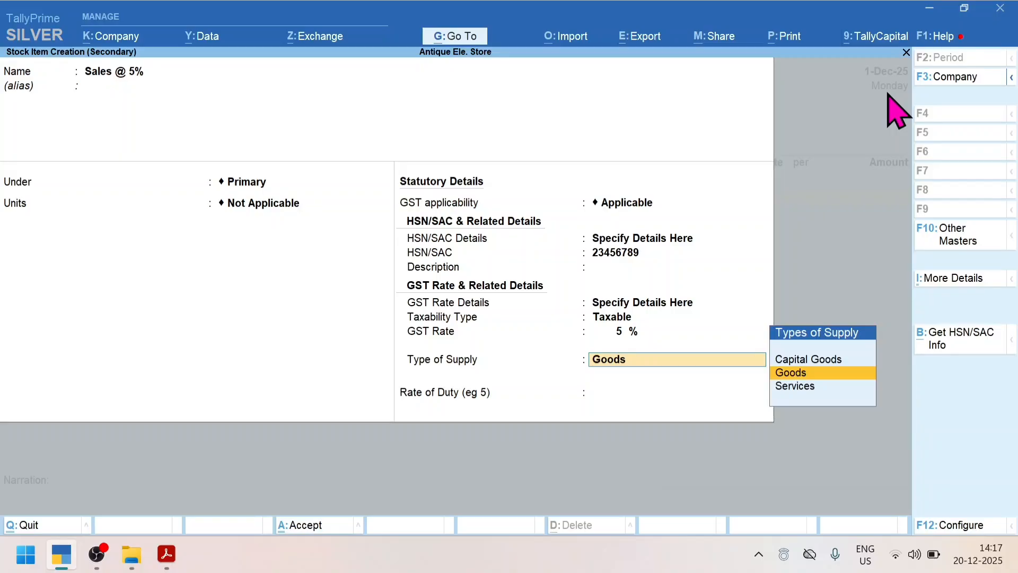
- Keep the stock item's type of supply as Goods, leave the rate of duty at 0, and save the item
key("Return")
key("Return")
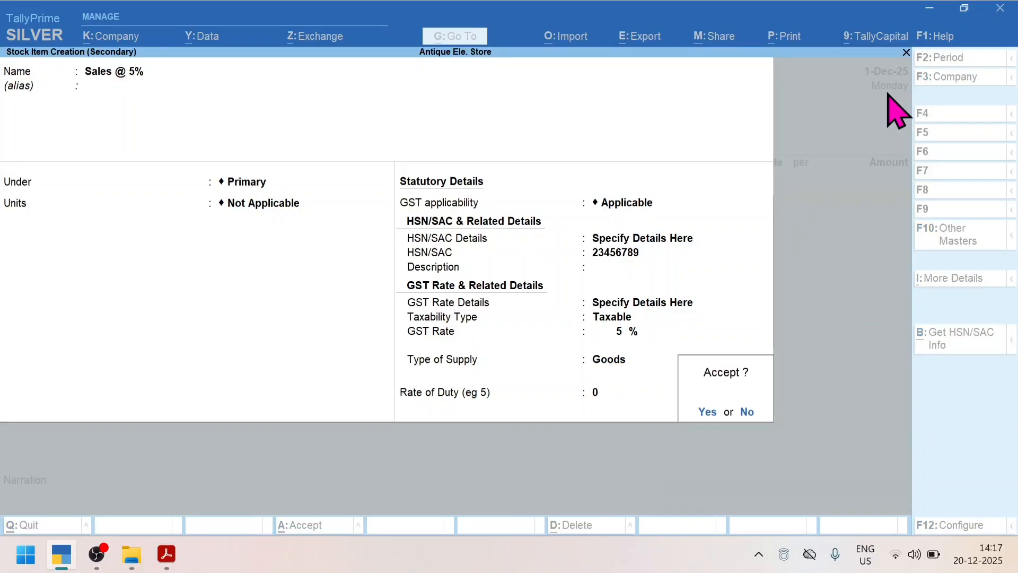
key("Return")
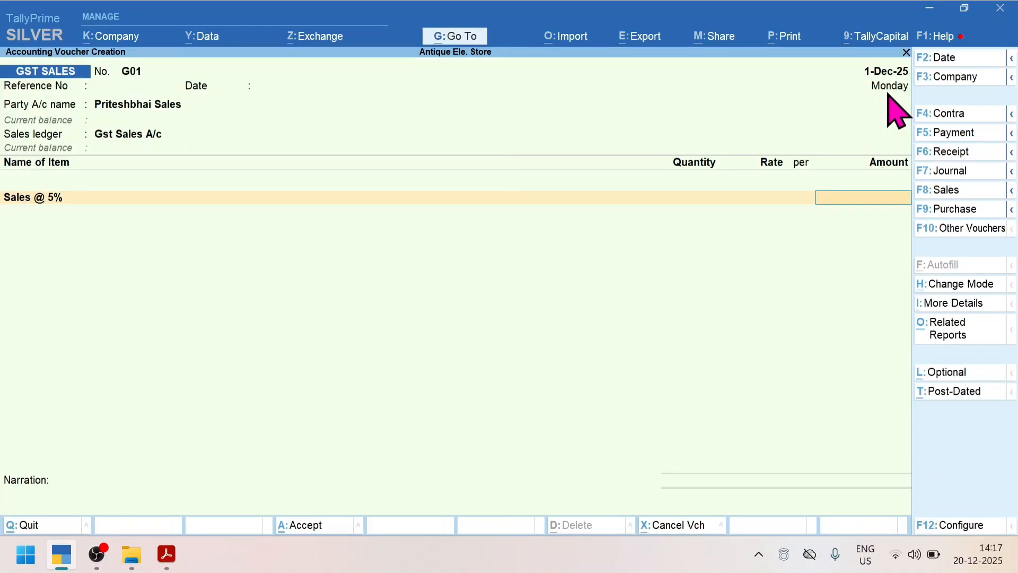
- Check the Acrobat PDF invoice, return to TallyPrime, enter 1000 as the Sales @ 5% amount, and end the item list
key("alt+Tab")
key("alt+Tab")
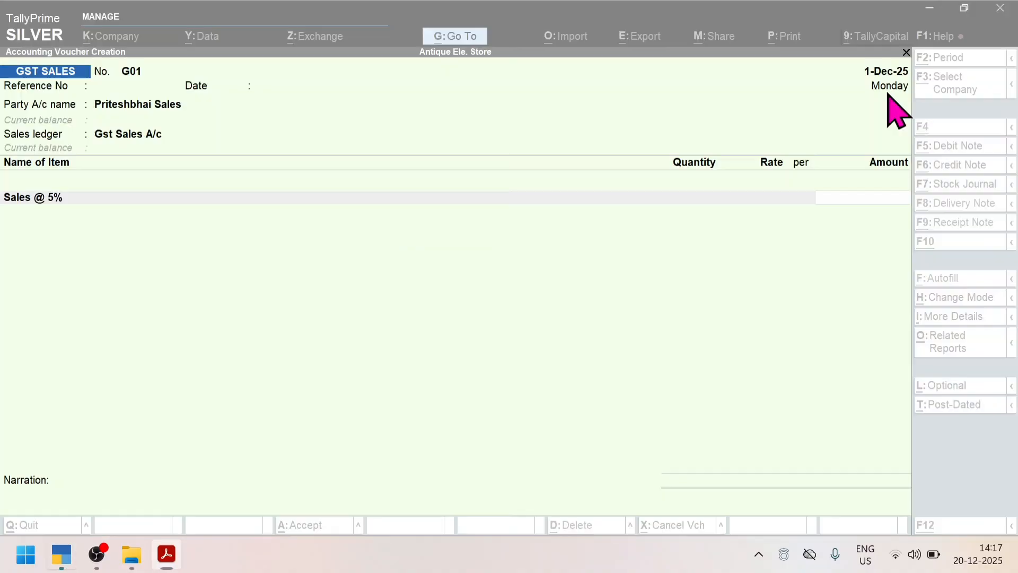
type("1000")
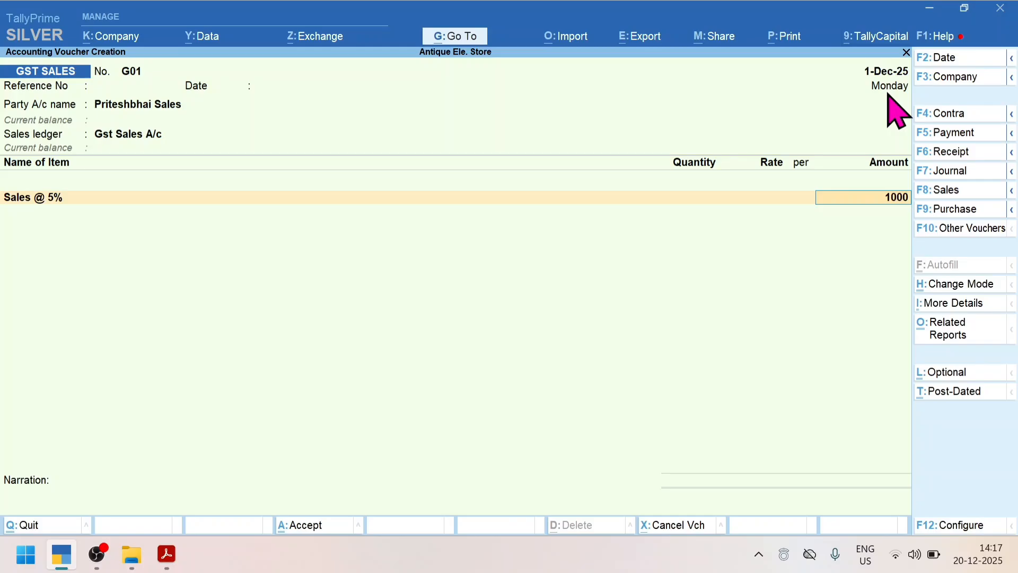
key("Return")
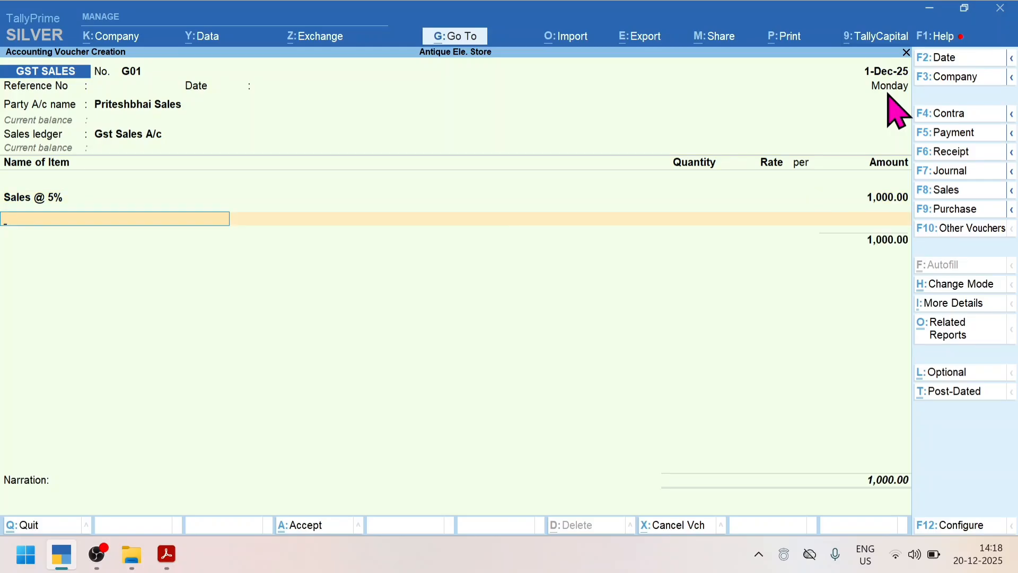
key("Return")
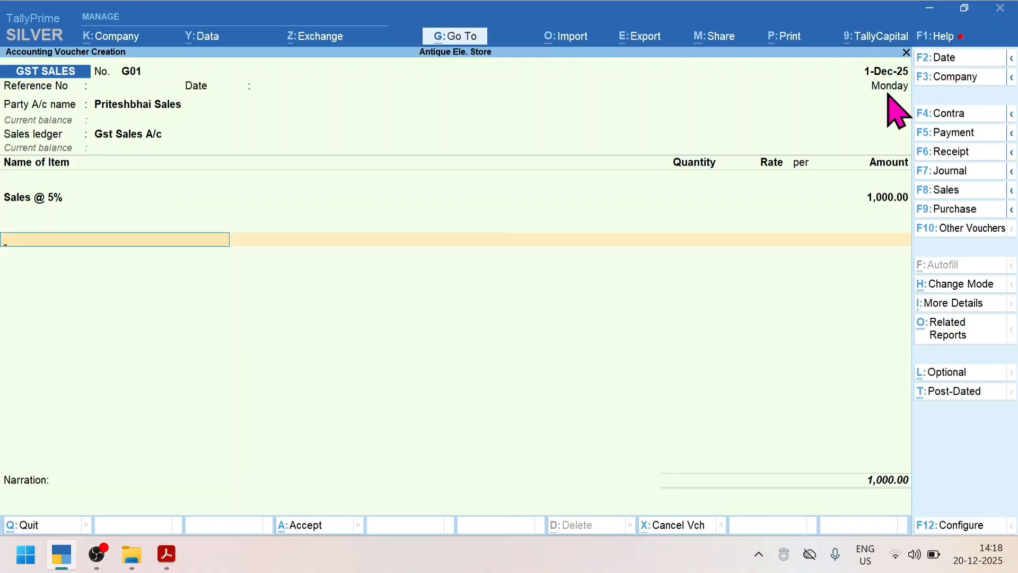
- Check the tax lines on the Acrobat PDF invoice, return to TallyPrime, and start a new ledger from the voucher's tax row
type("G")
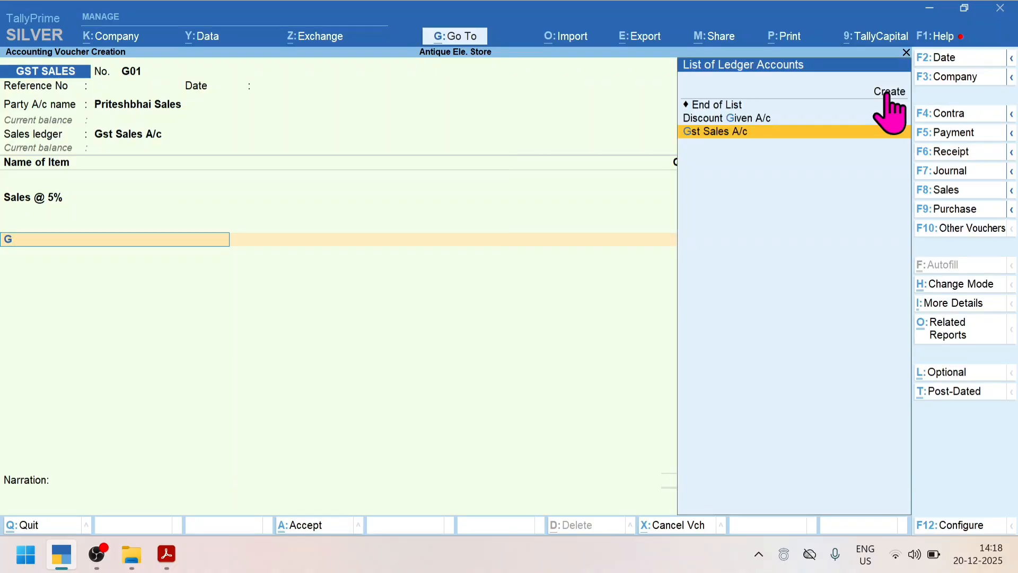
key("alt+Tab")
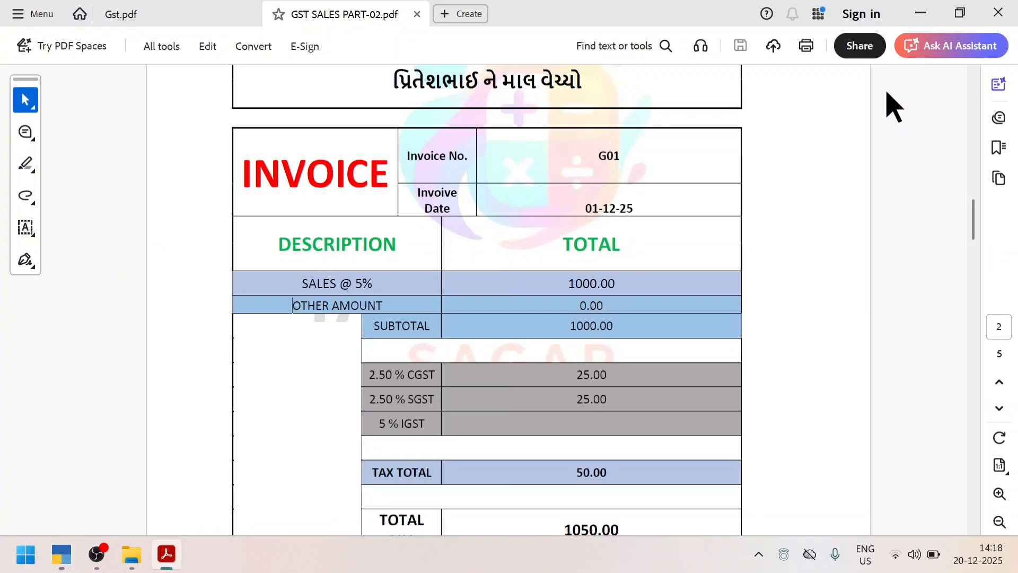
key("alt+Tab")
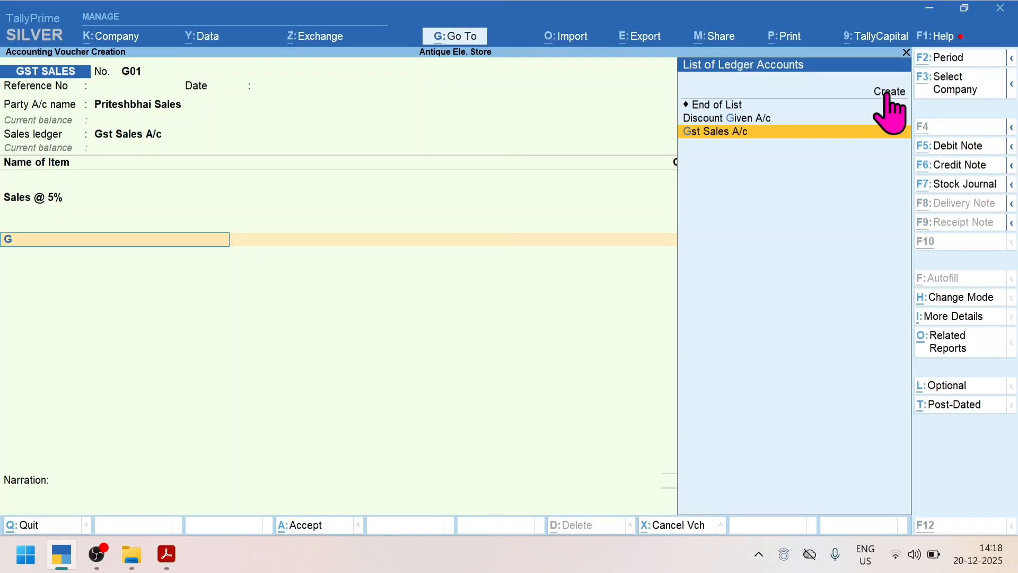
key("alt+Tab")
key("alt+Tab")
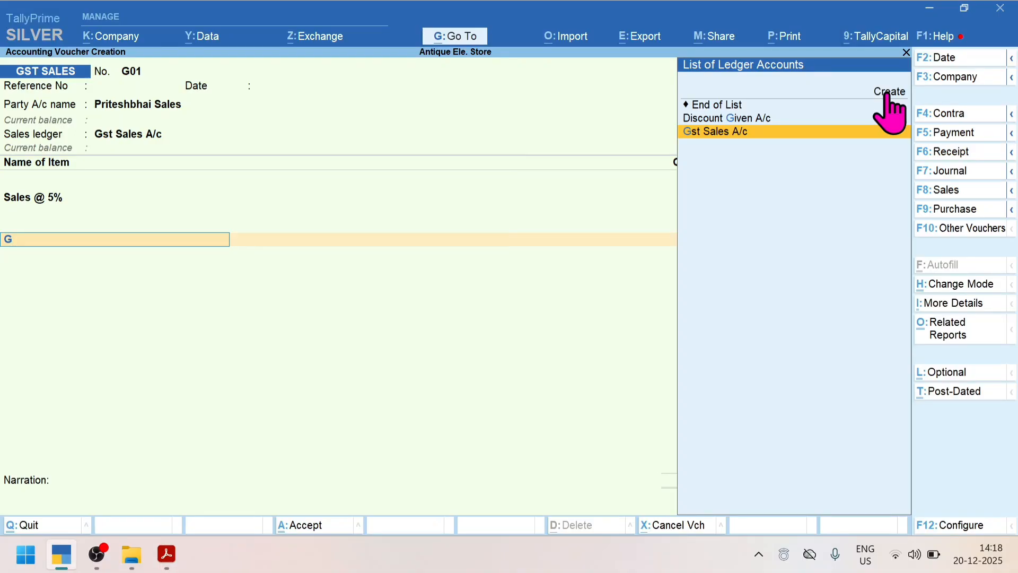
key("ctrl")
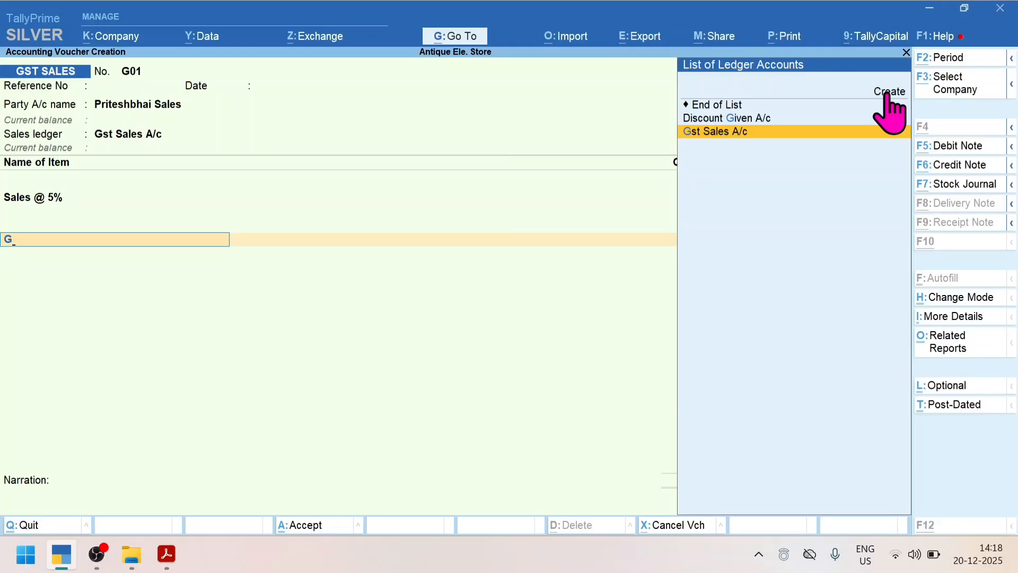
left_click(888, 93)
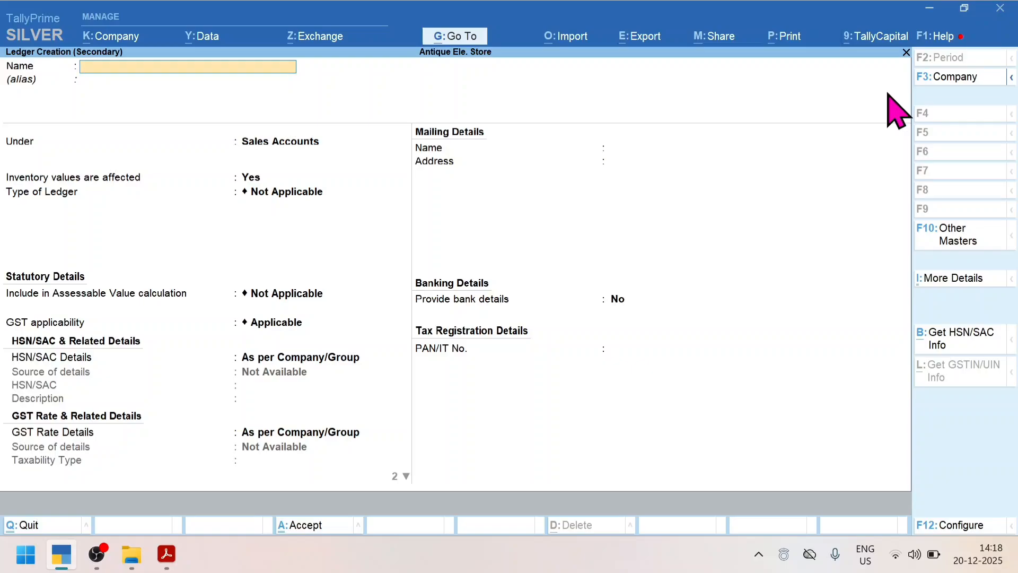
- Name the new ledger Outpute CGST 2.5% and place it under Duties & Taxes
type("Outpute CGST 2.5%")
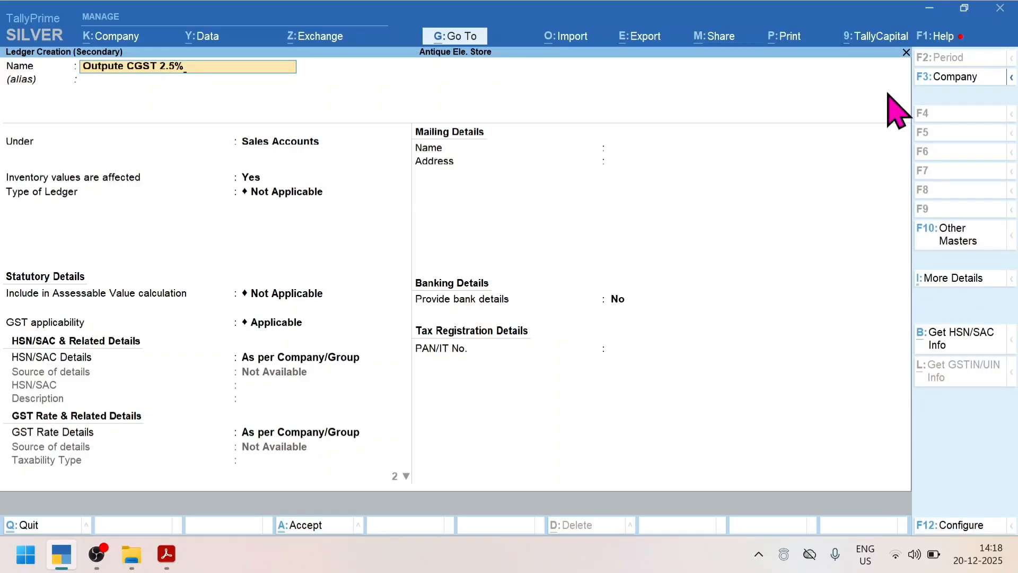
key("Return")
key("Return")
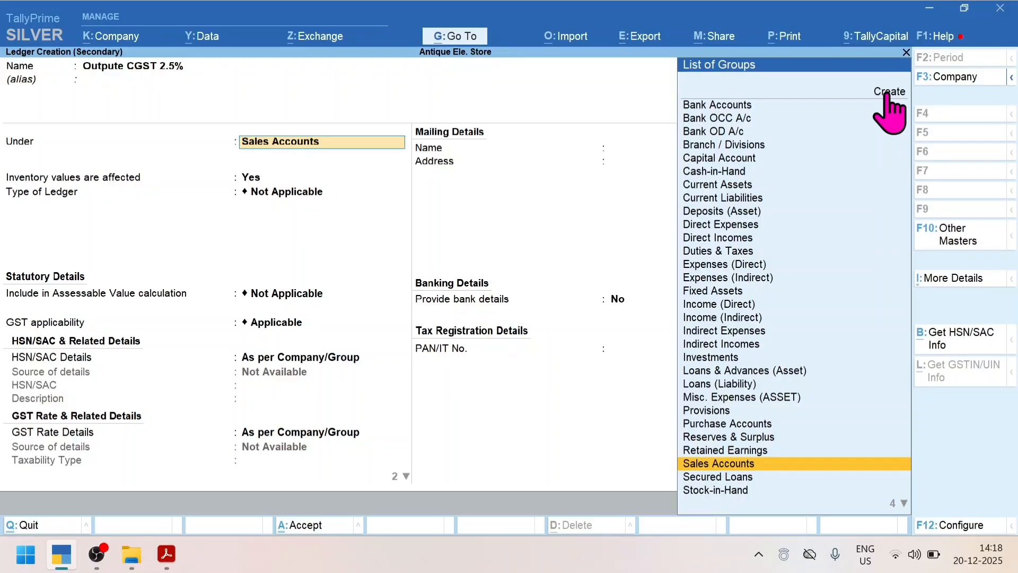
type("du")
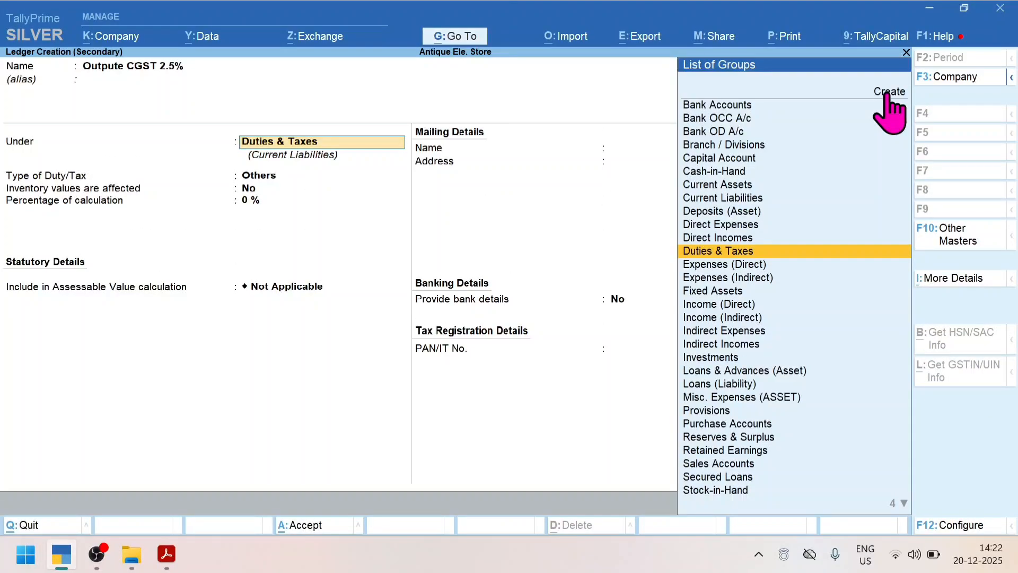
key("Return")
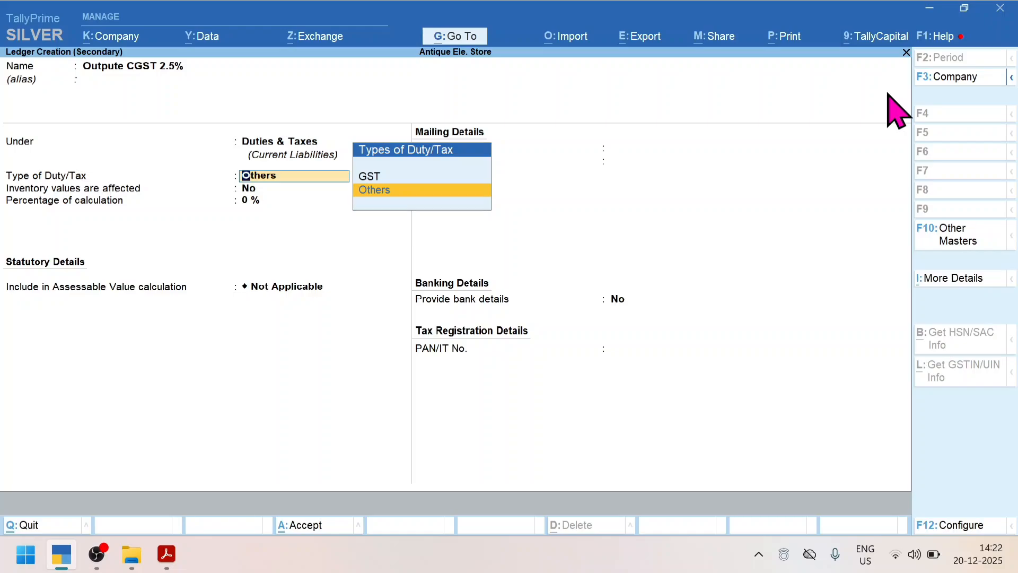
- Set the ledger's duty/tax type to GST and tax type to CGST, leaving the percentage of calculation at 0%
key("Up")
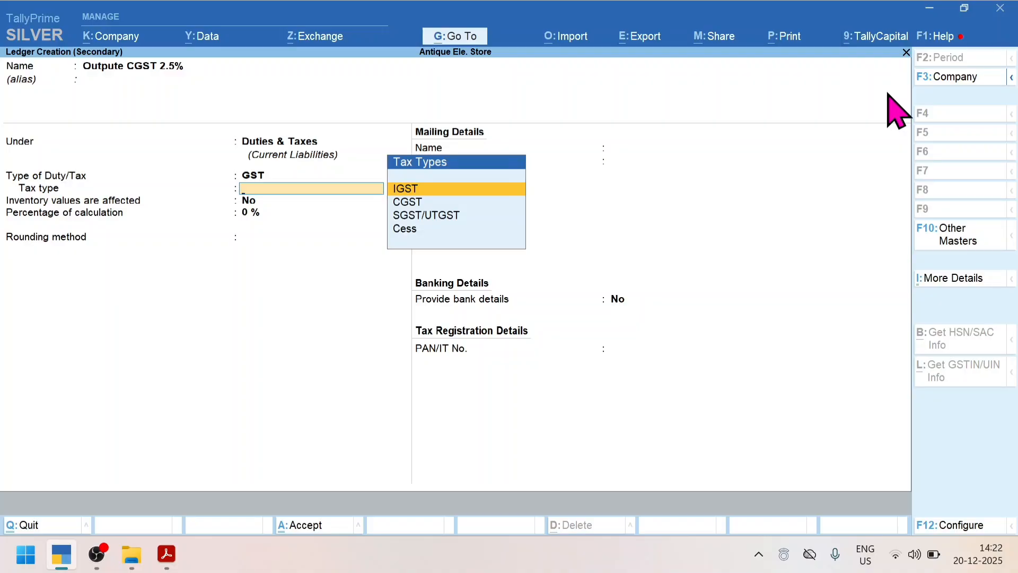
key("Down")
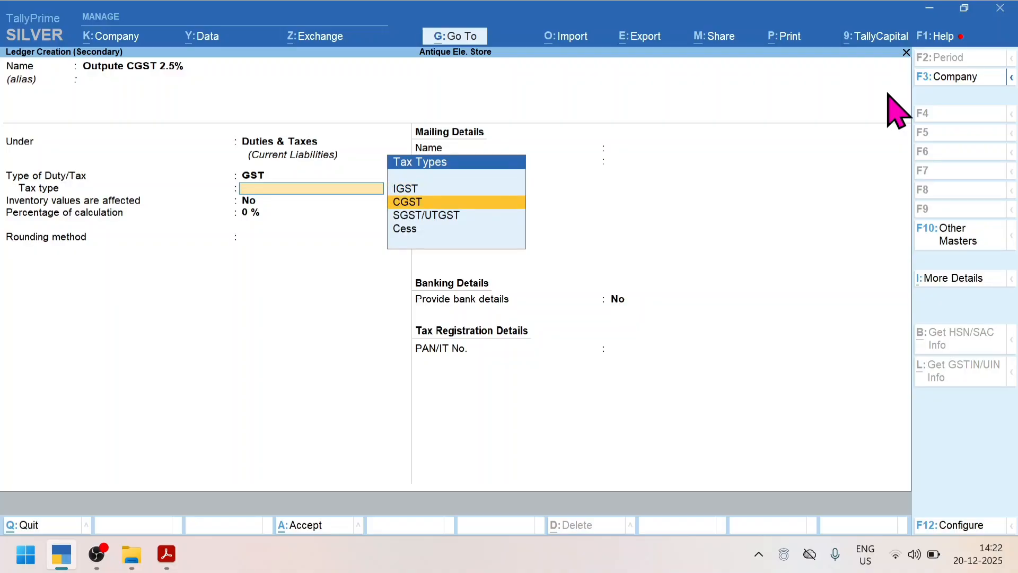
key("Return")
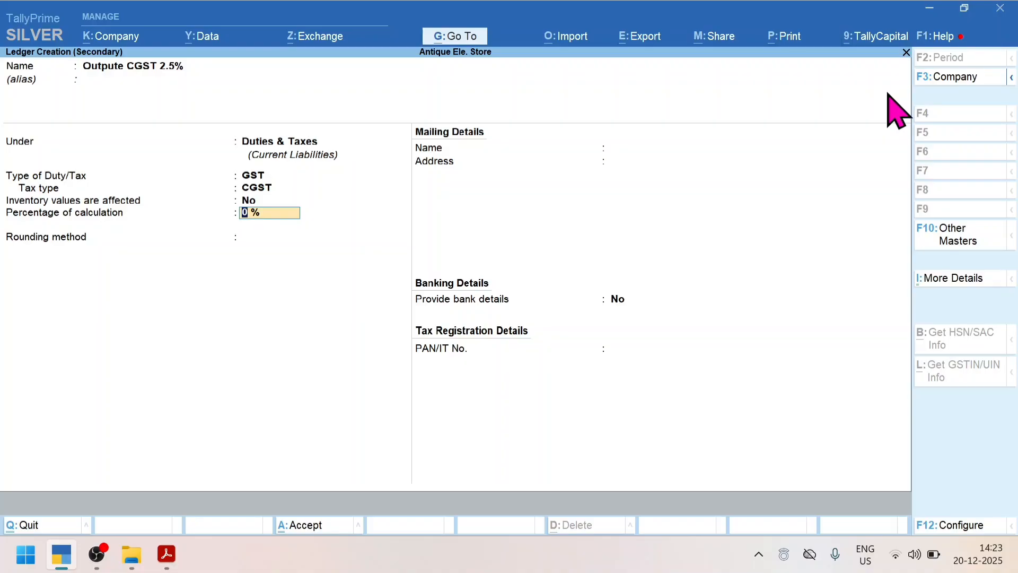
key("Return")
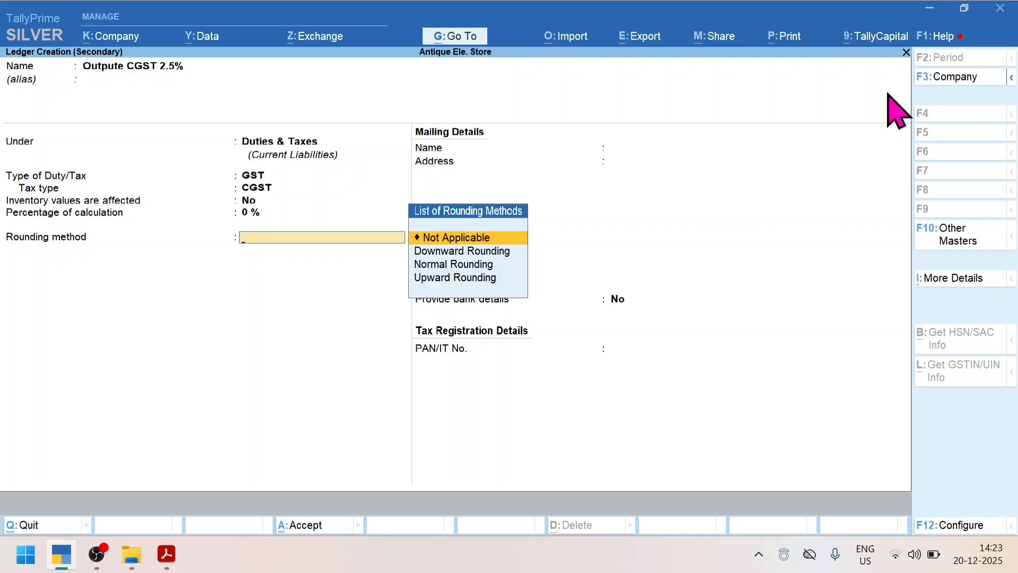
- Set the ledger's rounding method to Not Applicable, keep bank details at No, and save the ledger
key("Down")
key("Down")
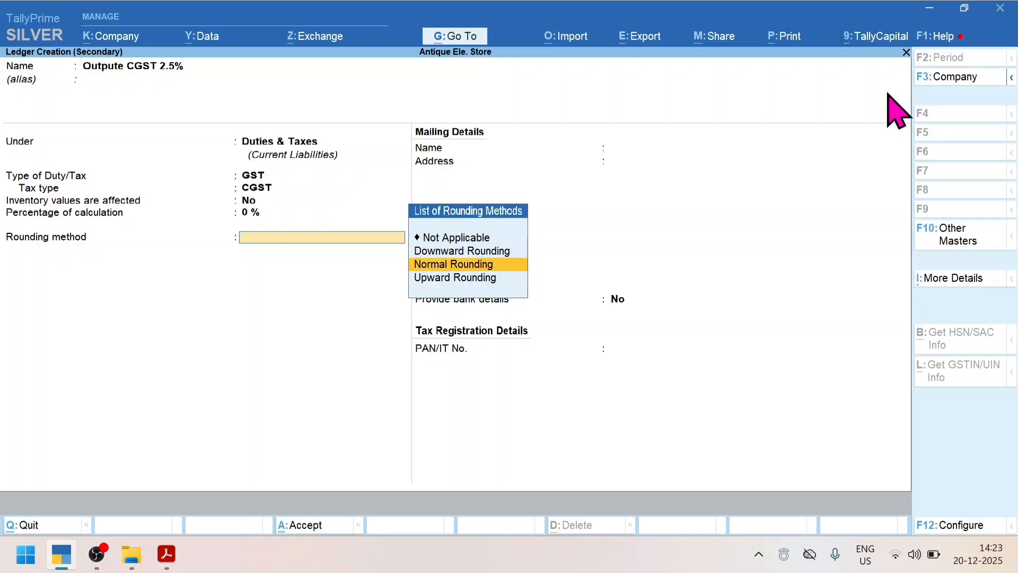
key("Up")
key("Up")
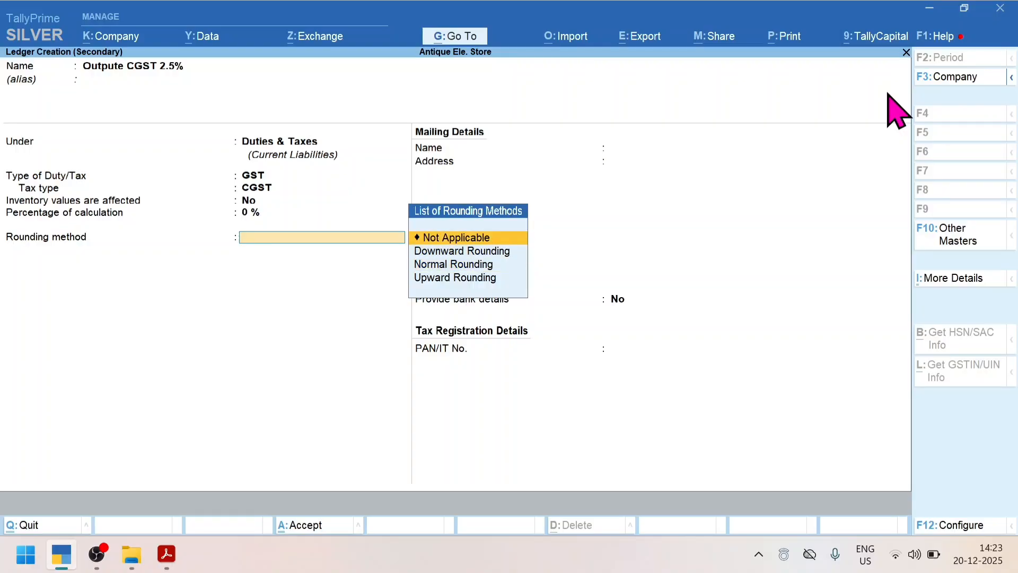
key("Return")
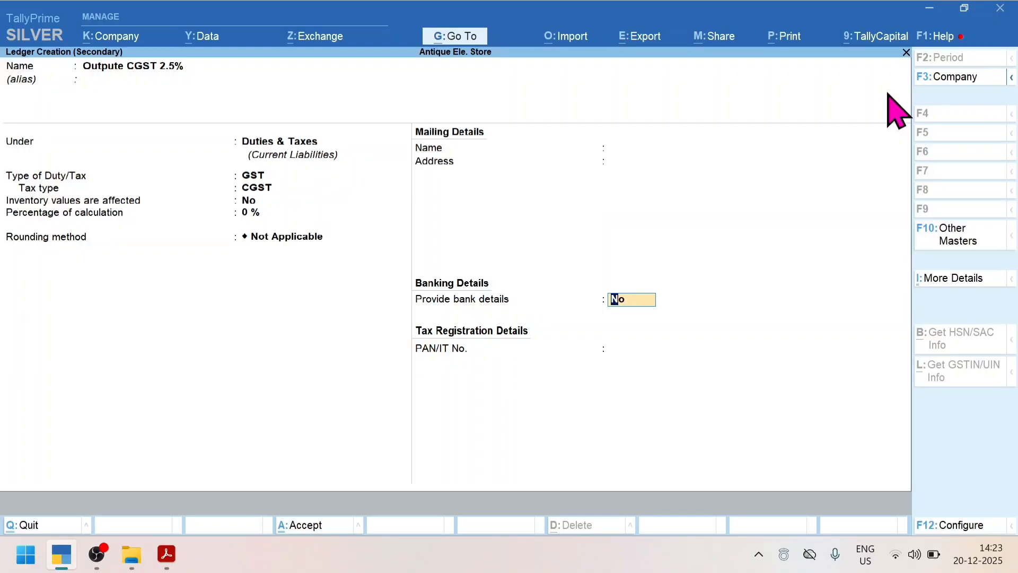
key("Return")
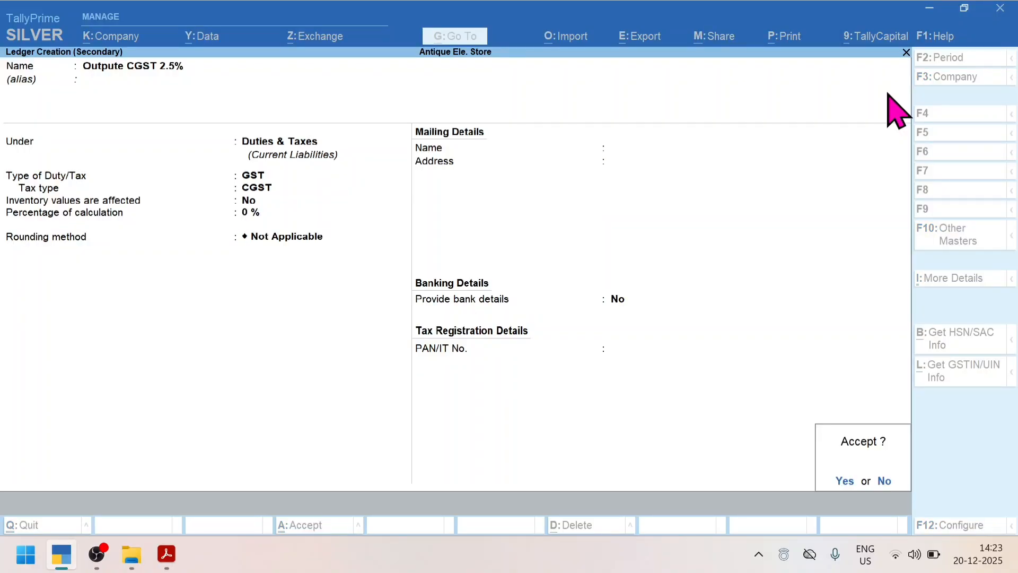
key("Return")
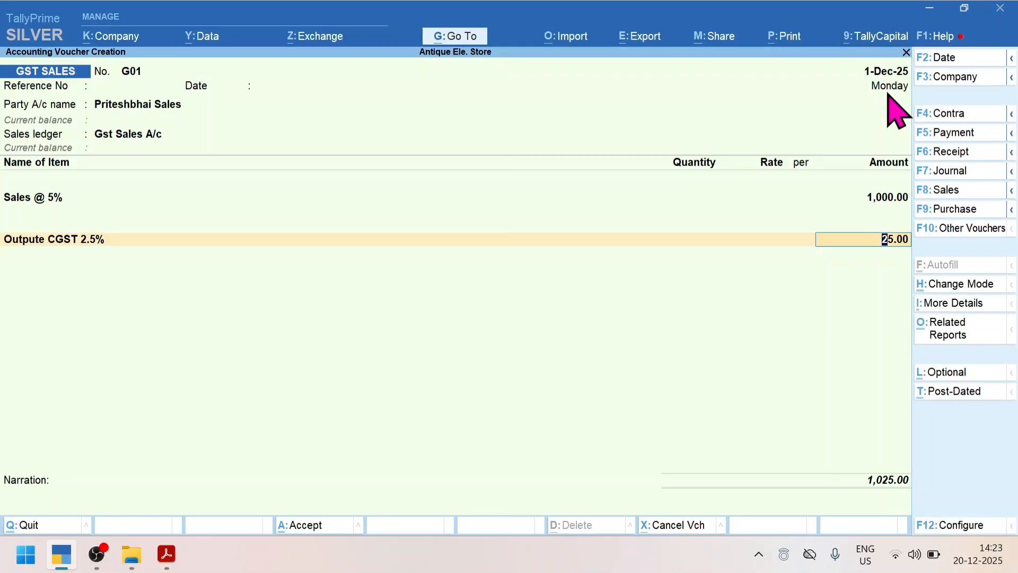
- Check the CGST line on the Acrobat PDF invoice, return to TallyPrime, and accept the 25.00 CGST amount
key("alt+Tab")
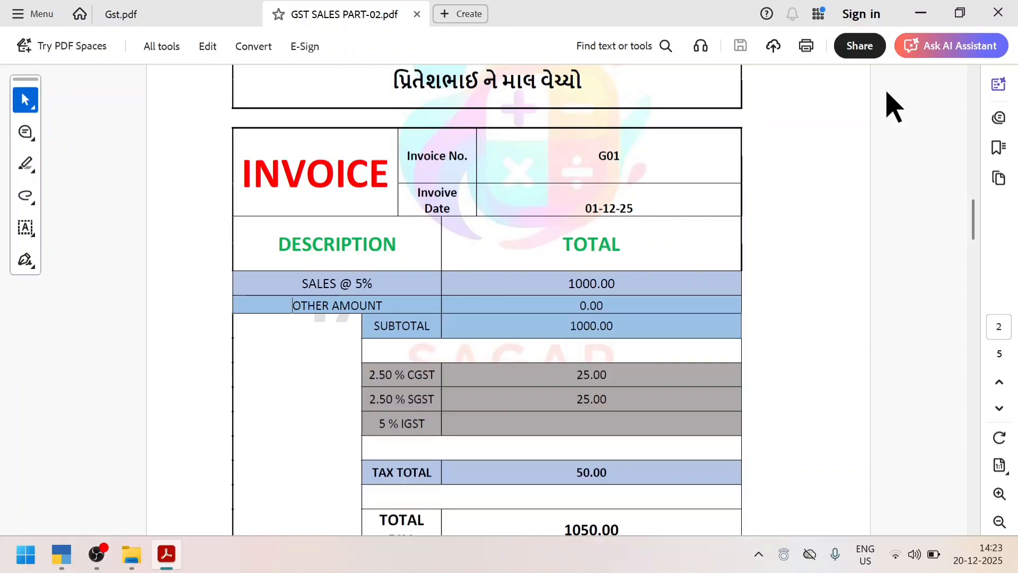
key("alt+Tab")
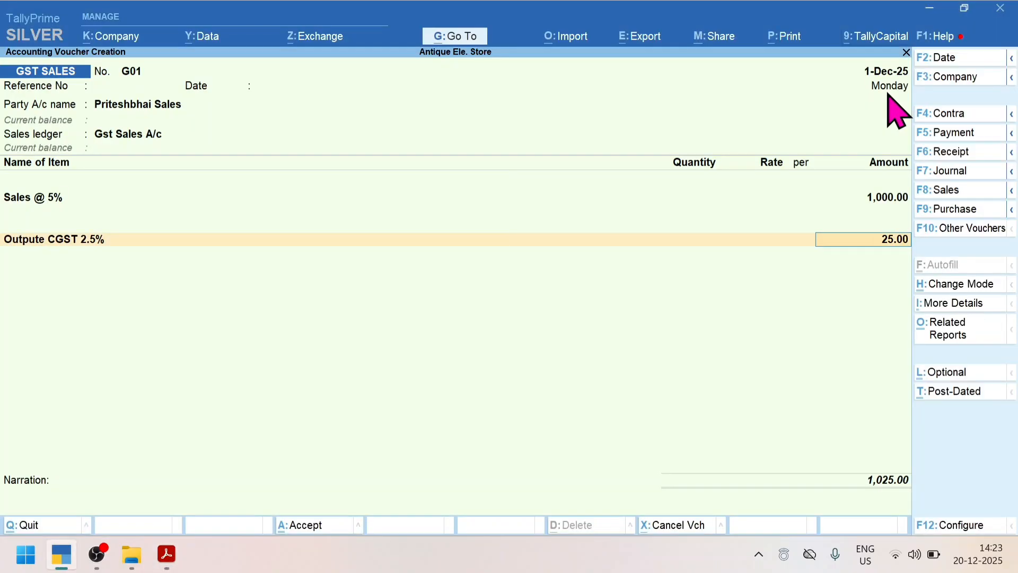
key("Return")
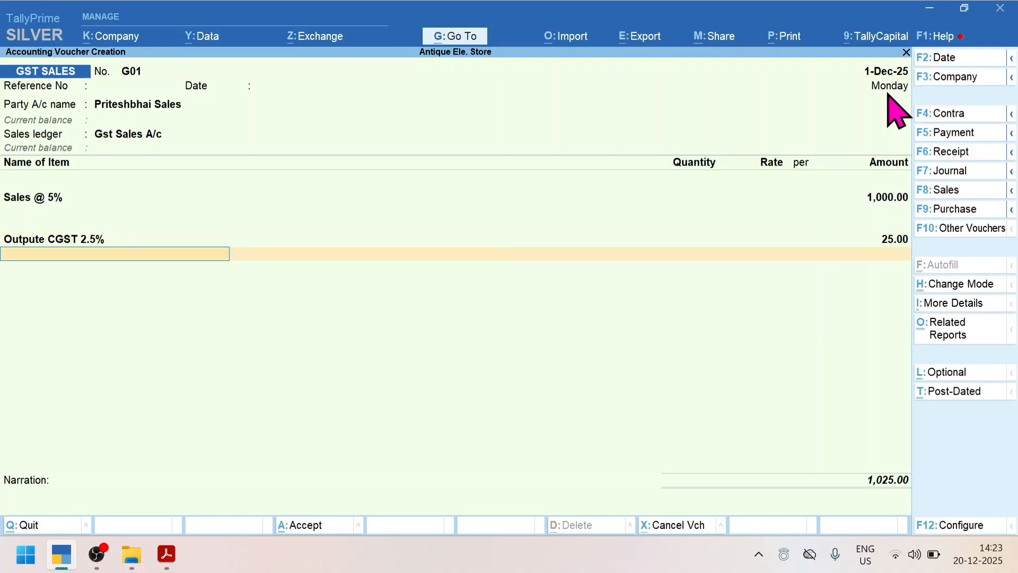
- Check the SGST line on the PDF invoice, then create a ledger in TallyPrime named Outpute SGST 2.5% under Duties & Taxes
key("alt+Tab")
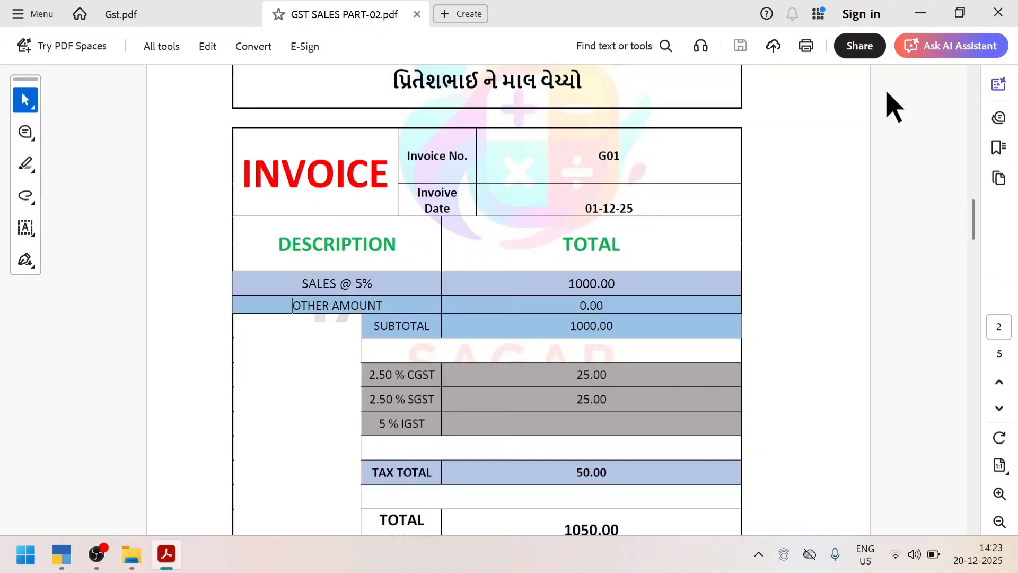
key("alt+Tab")
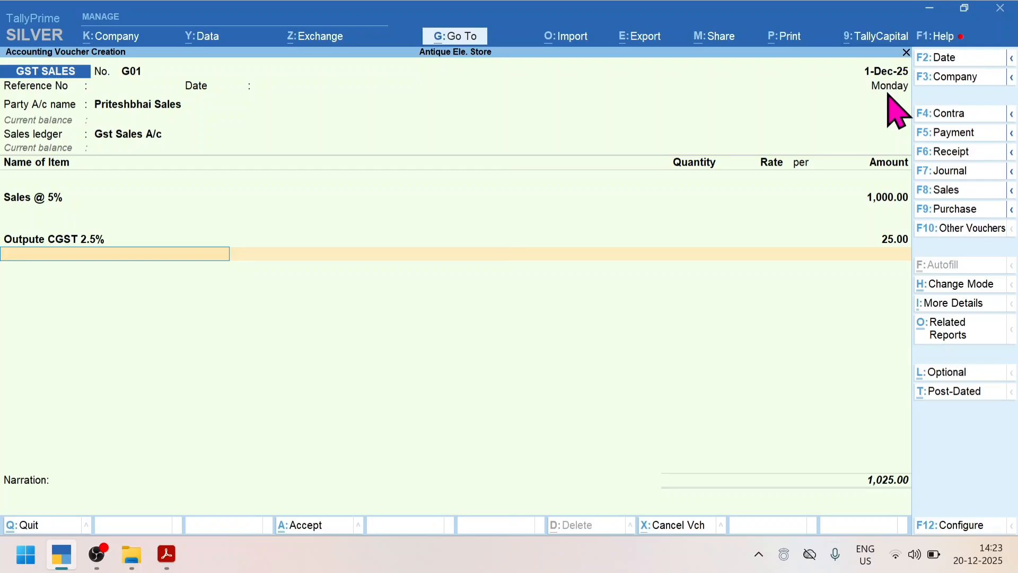
key("alt")
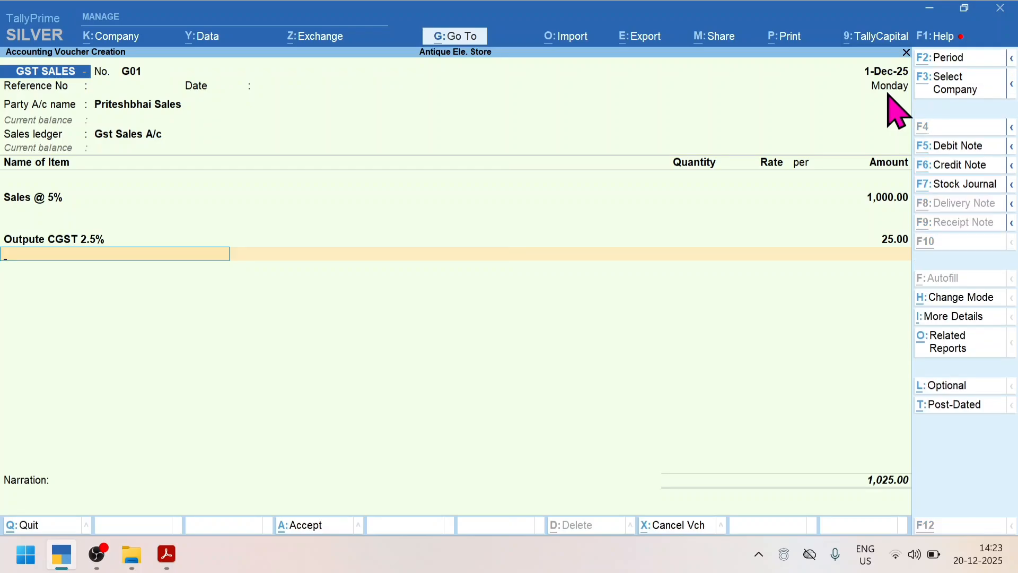
key("alt+c")
type("Out")
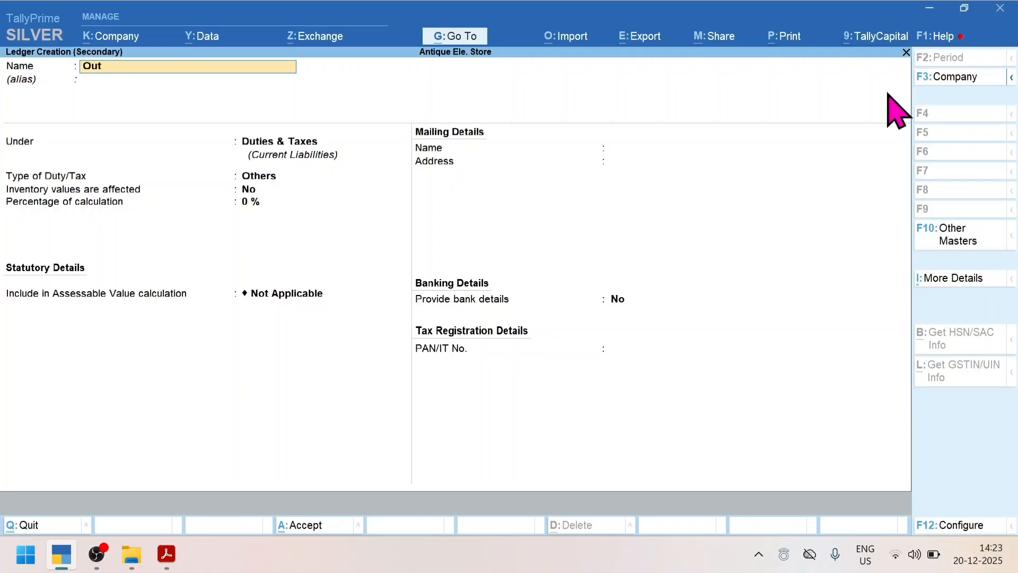
type("pute SGST 2.5%")
key("Return")
key("Return")
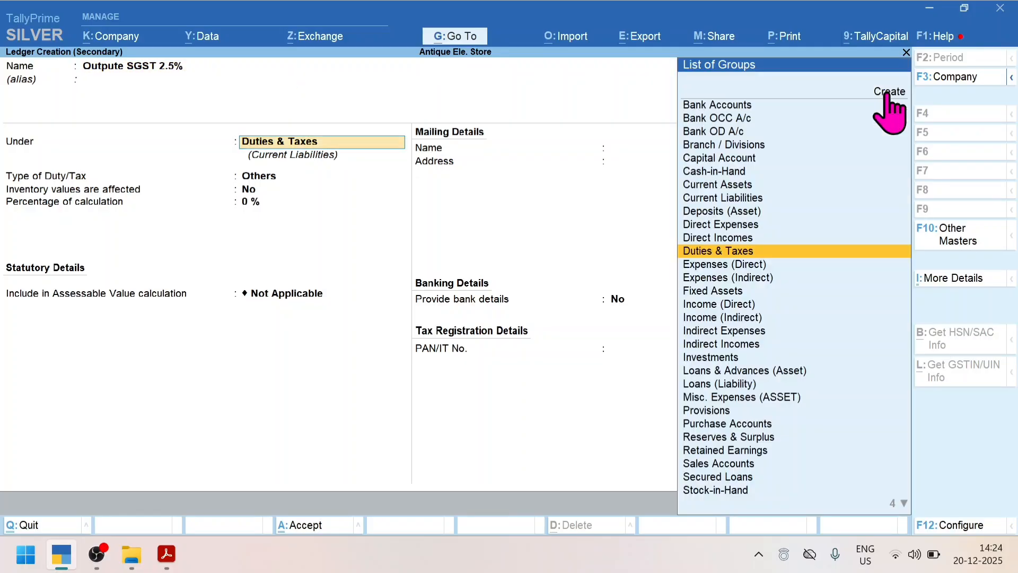
key("Return")
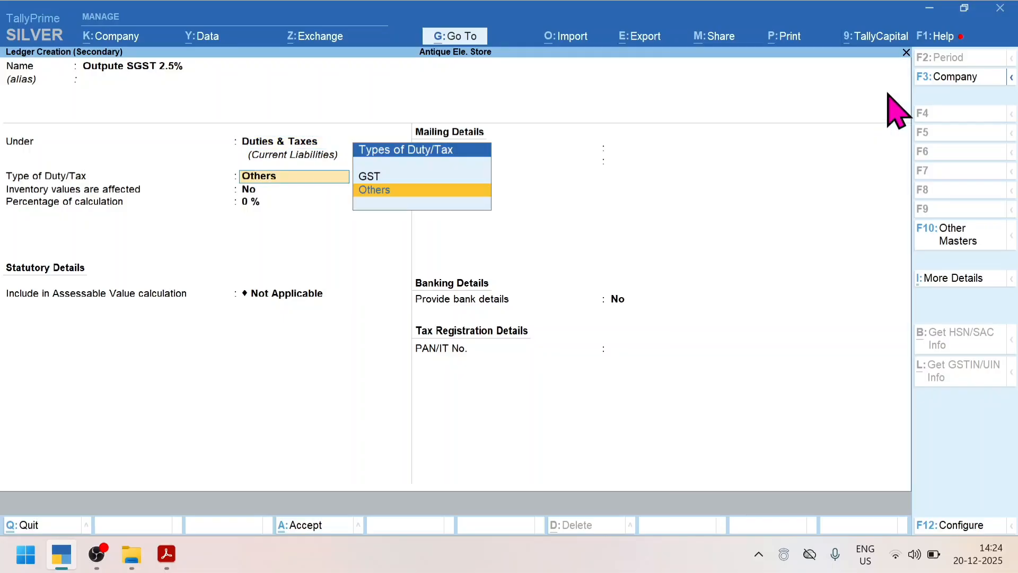
- Set the SGST ledger's duty/tax type to GST and its tax type to SGST/UTGST
key("Up")
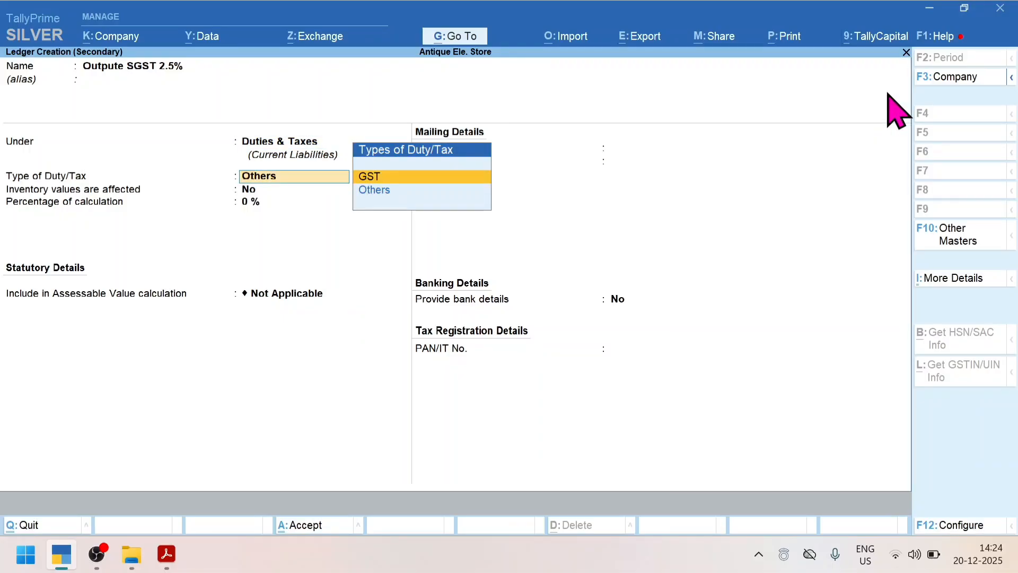
key("Return")
key("Down")
key("Down")
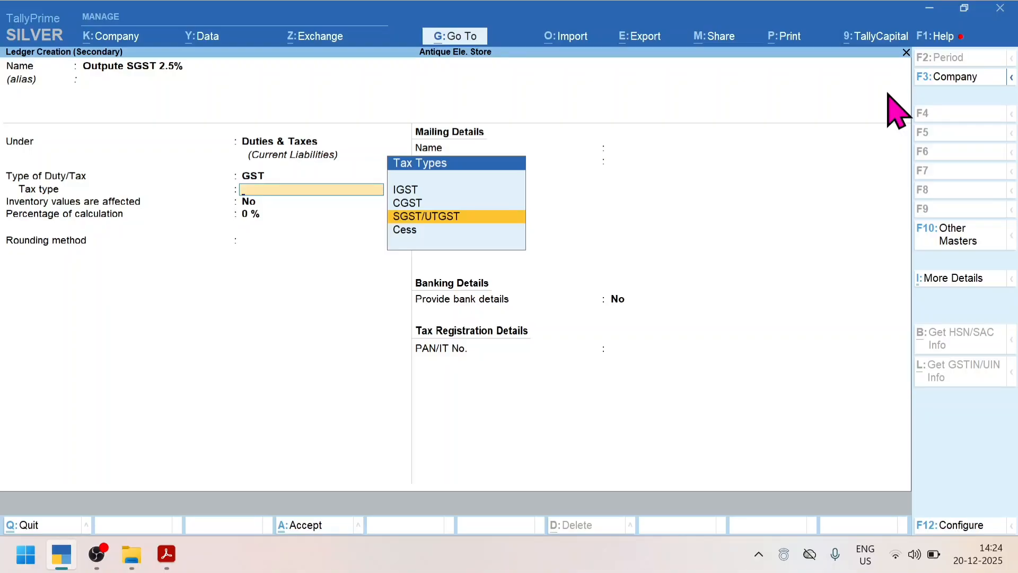
key("Return")
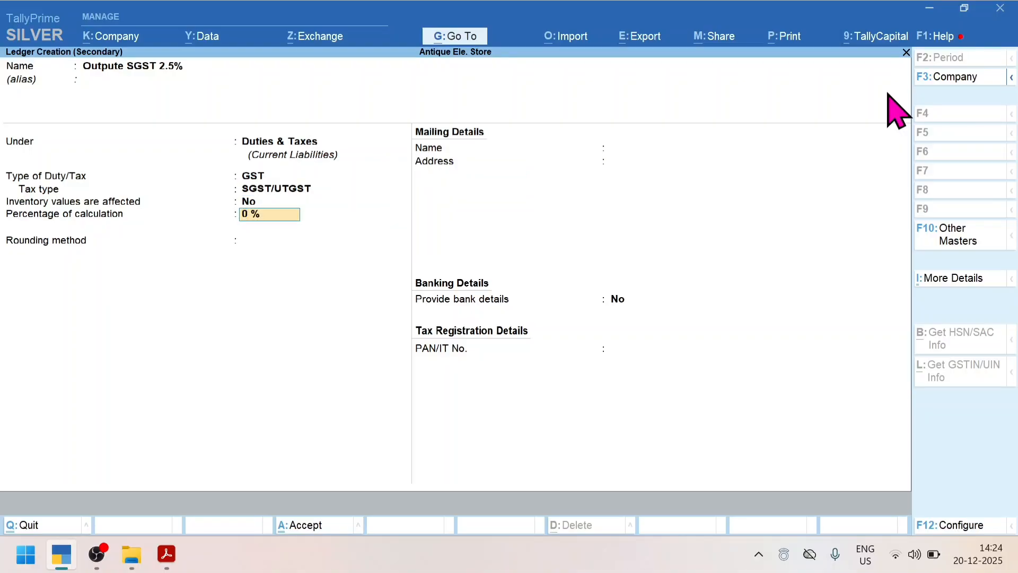
- Keep the percentage of calculation at 0%, set the rounding method to Not Applicable, and save the SGST ledger
key("Return")
key("Return")
key("Return")
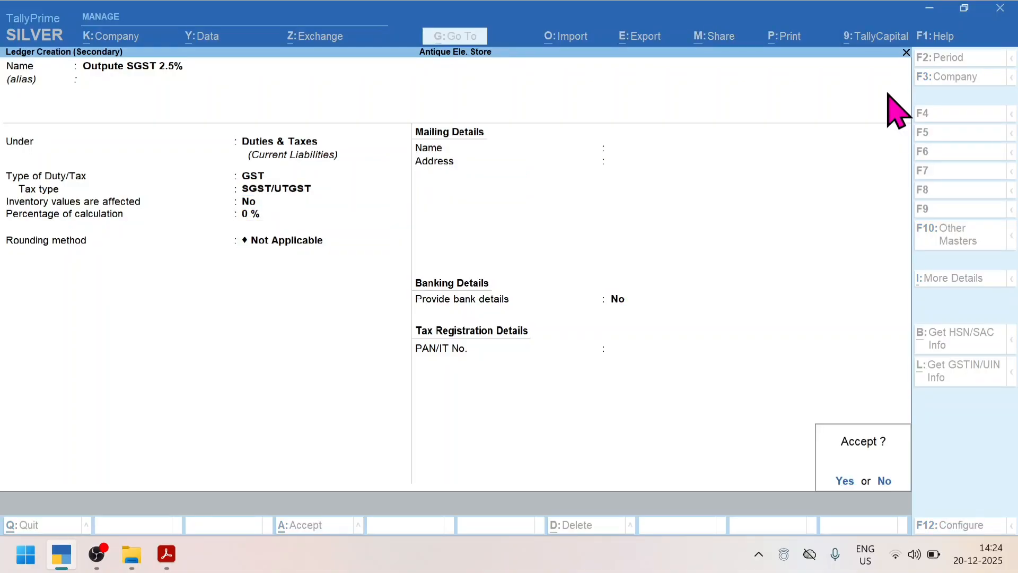
key("Return")
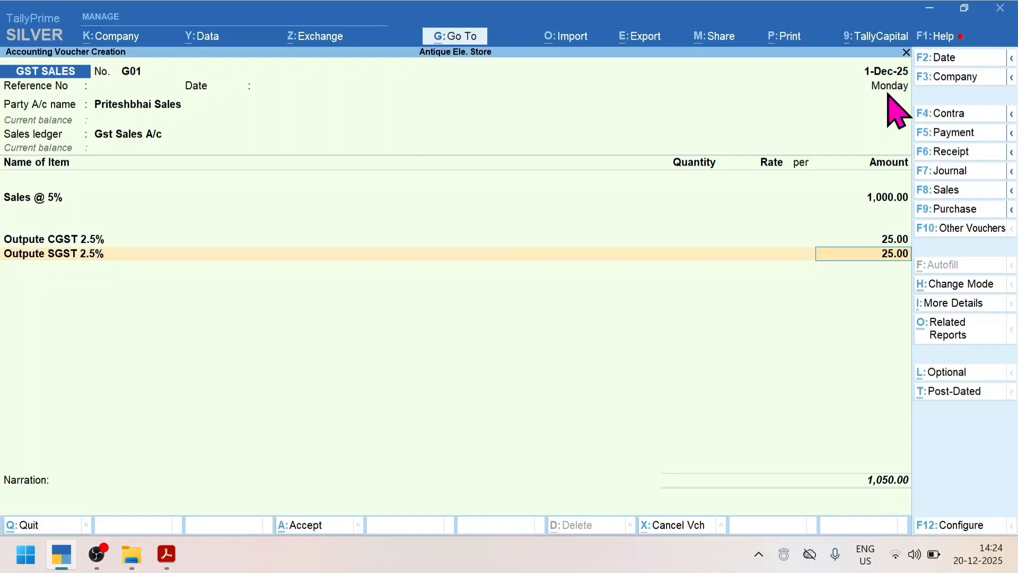
- Accept the 25.00 SGST amount and compare the voucher's tax lines and total with the Acrobat PDF invoice, returning to TallyPrime
key("Return")
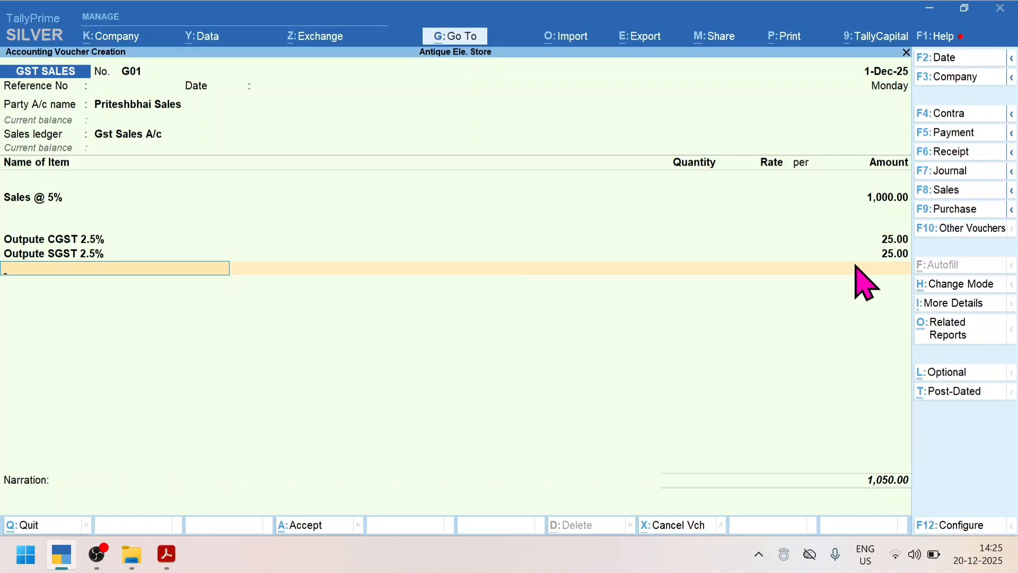
key("alt+Tab")
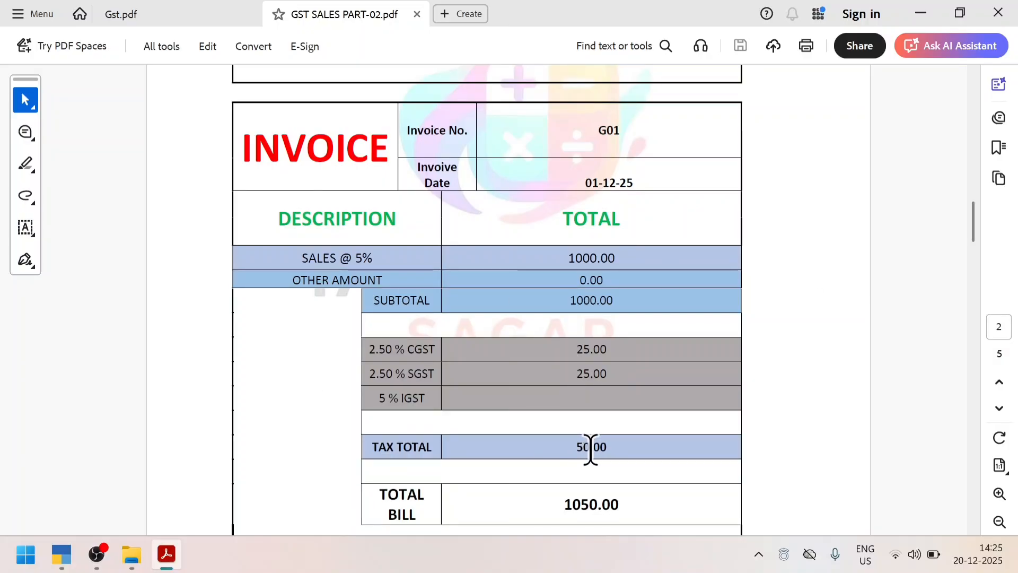
key("alt+Tab")
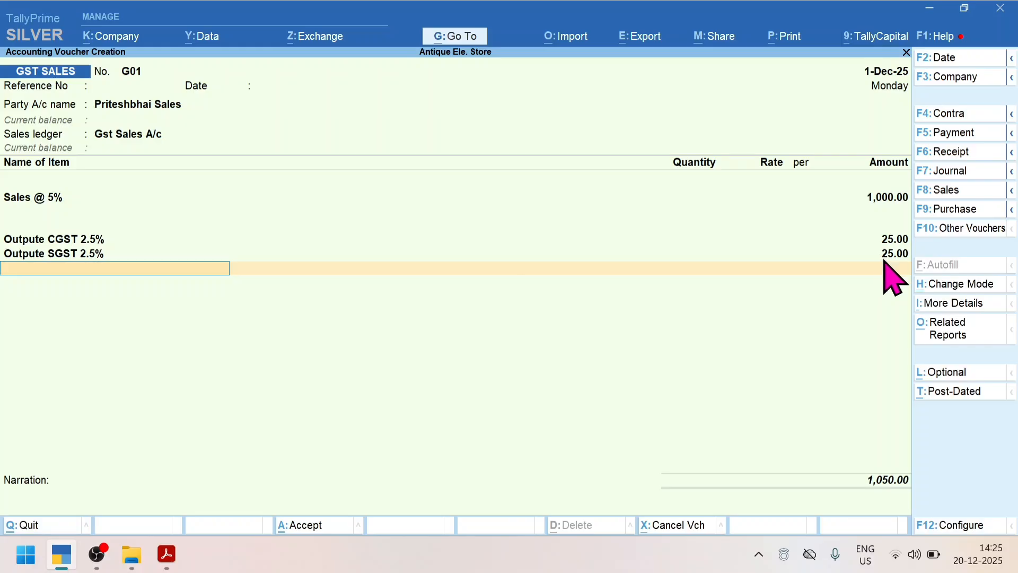
key("alt+Tab")
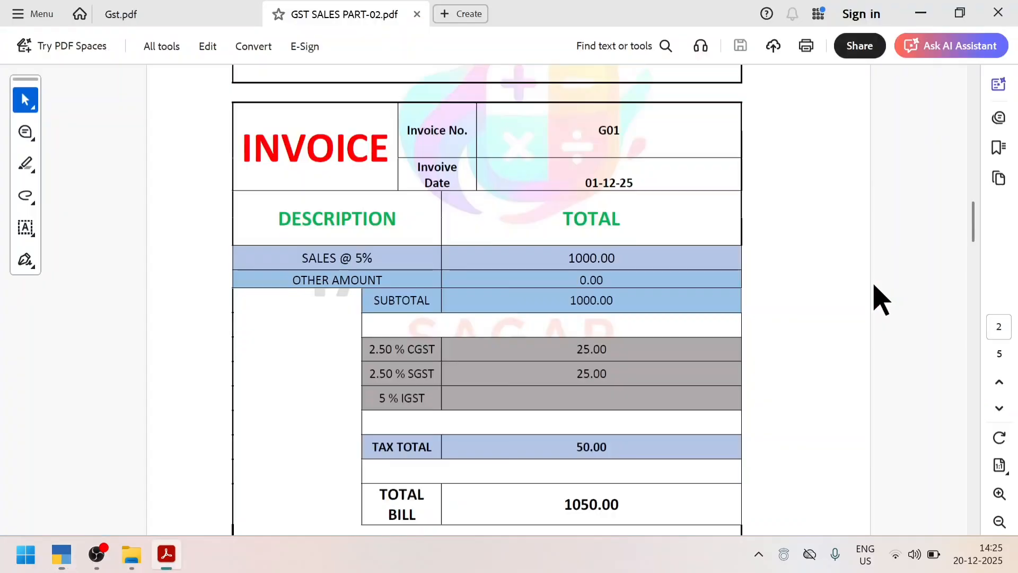
scroll(586, 397, "down", 1)
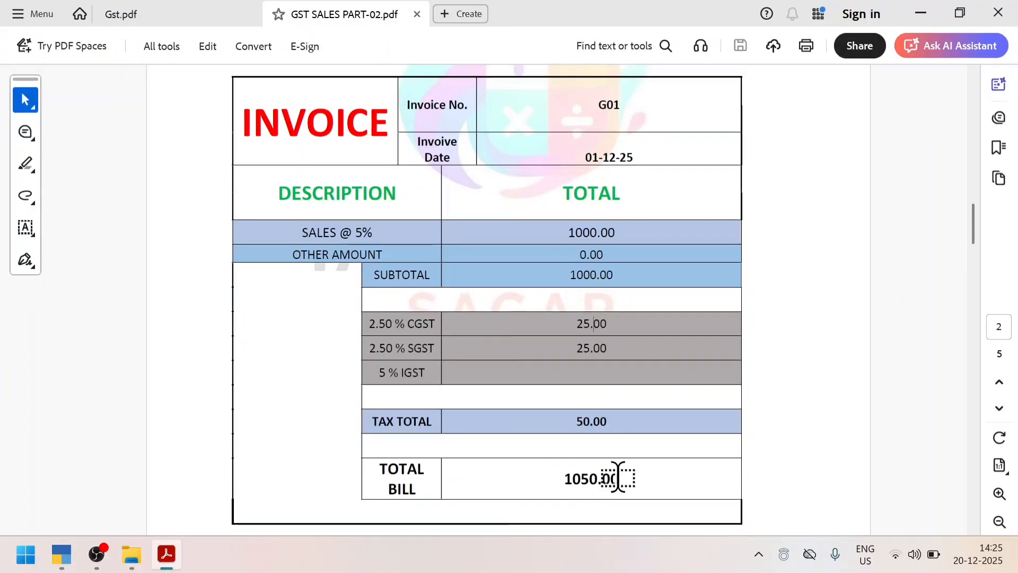
key("alt+Tab")
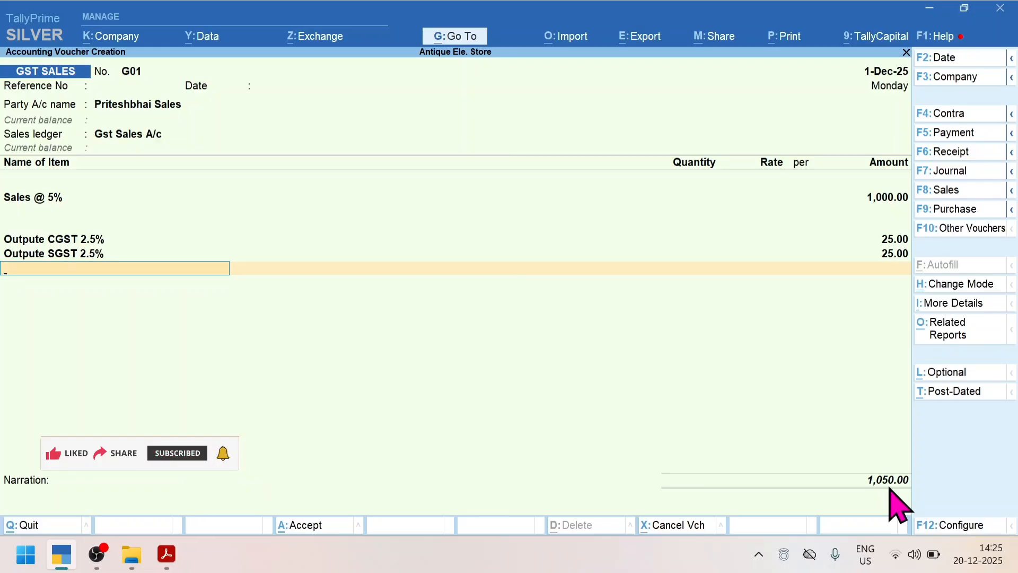
- Allocate the full 1,050.00 Dr bill to New Ref G01, leave the narration blank, and save the sales voucher
key("Return")
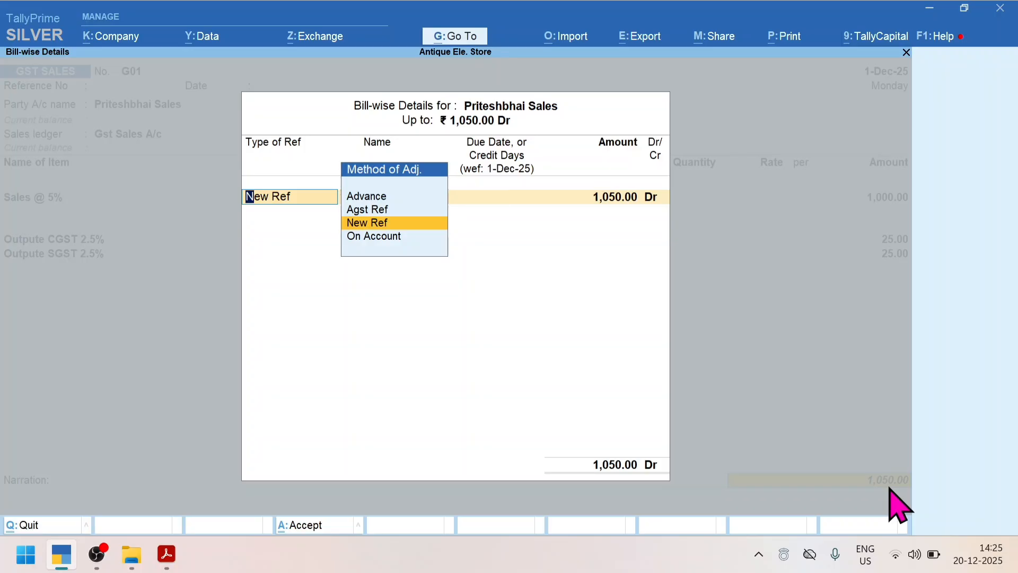
key("Return")
key("Return")
key("Return")
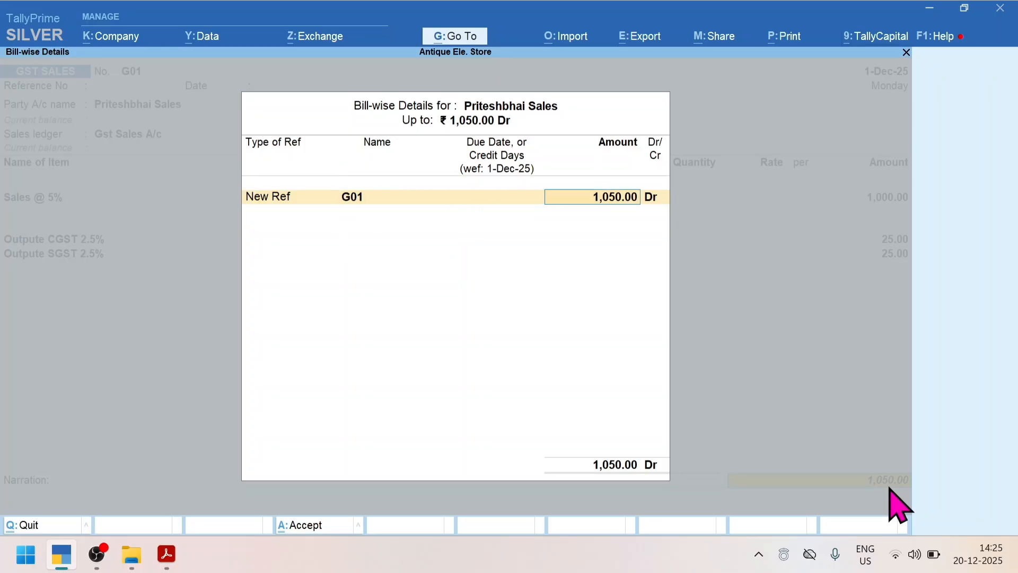
key("Return")
key("Return")
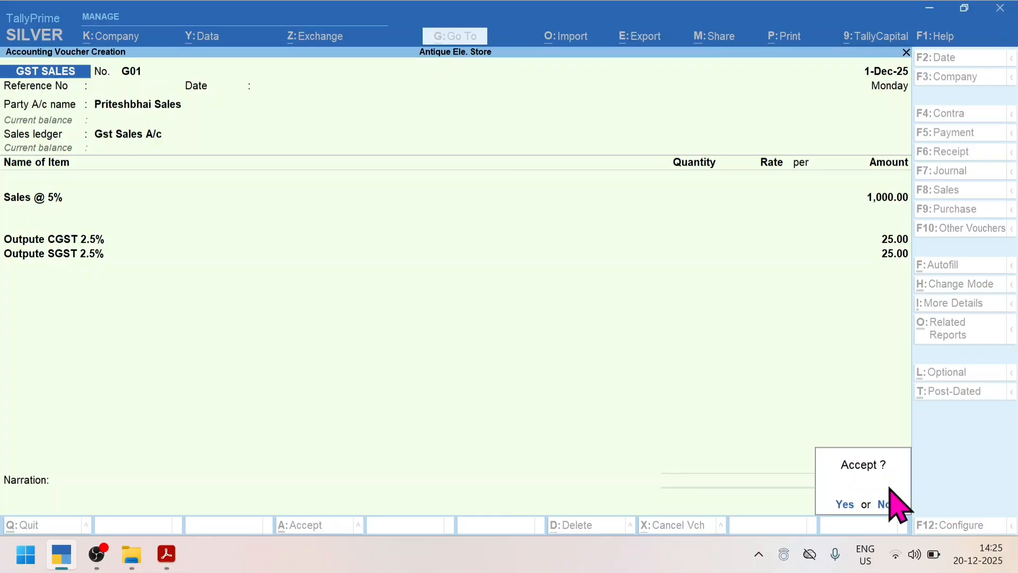
key("Return")
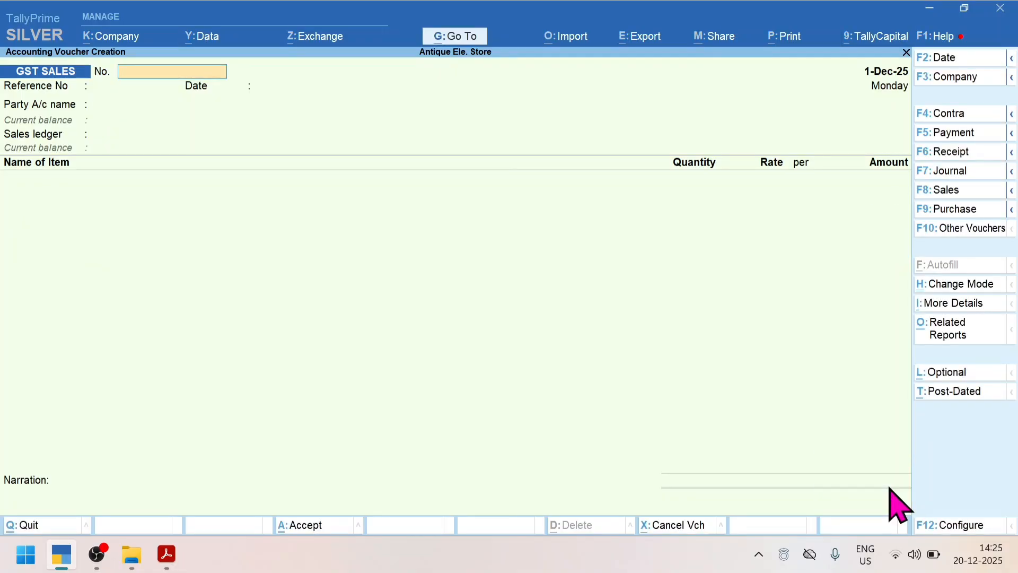
- Examine invoice G02 in the Acrobat PDF, including its date and SALES @ 18% line, and return to TallyPrime
key("alt+Tab")
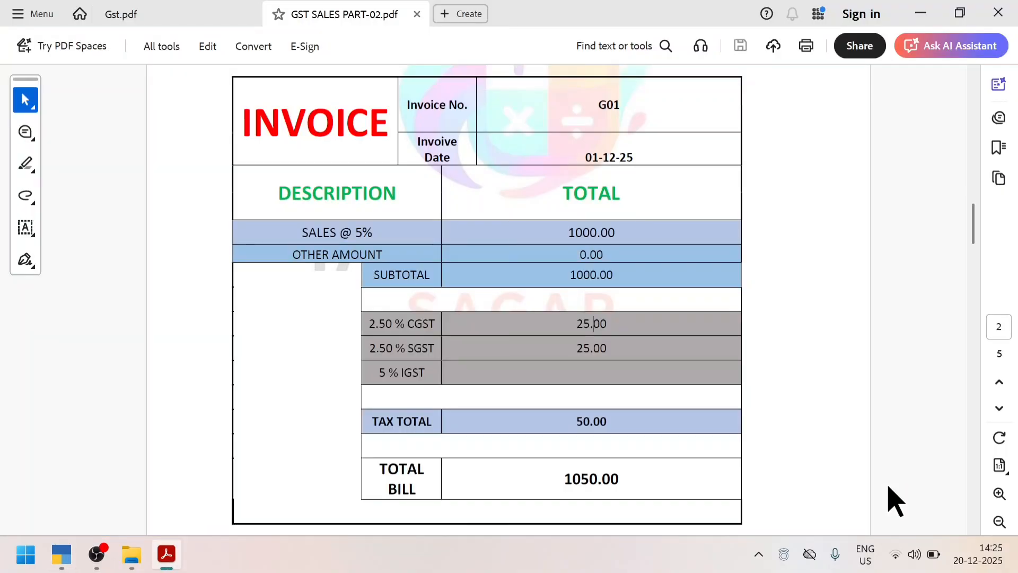
scroll(559, 440, "down", 2)
scroll(558, 440, "down", 10)
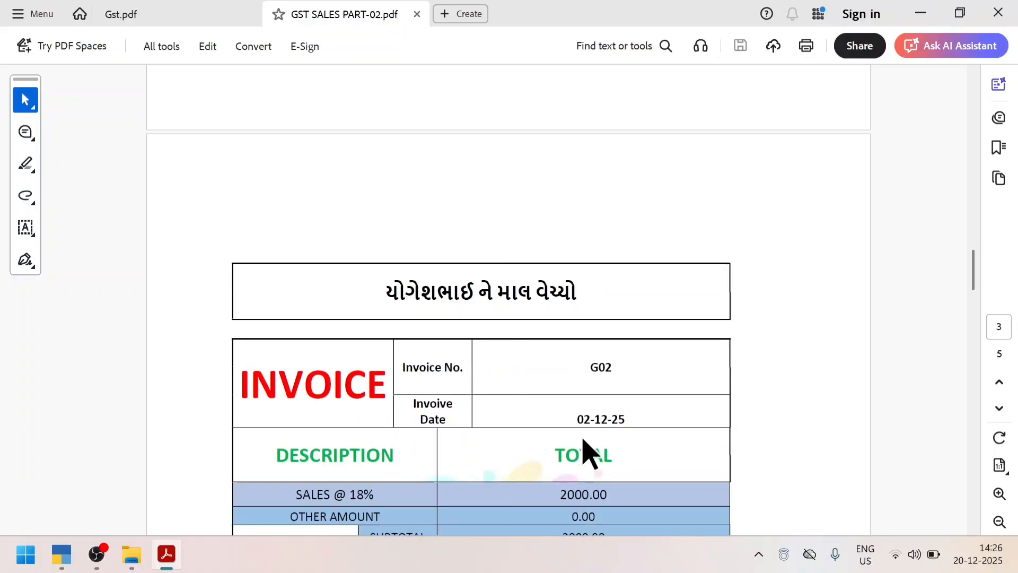
scroll(582, 436, "down", 2)
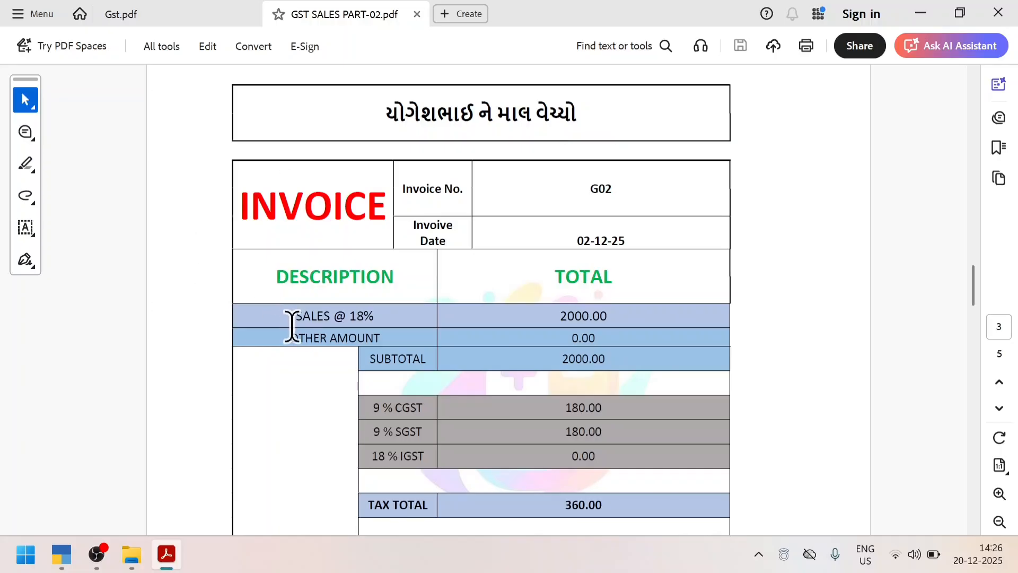
left_click_drag(297, 318, 380, 318)
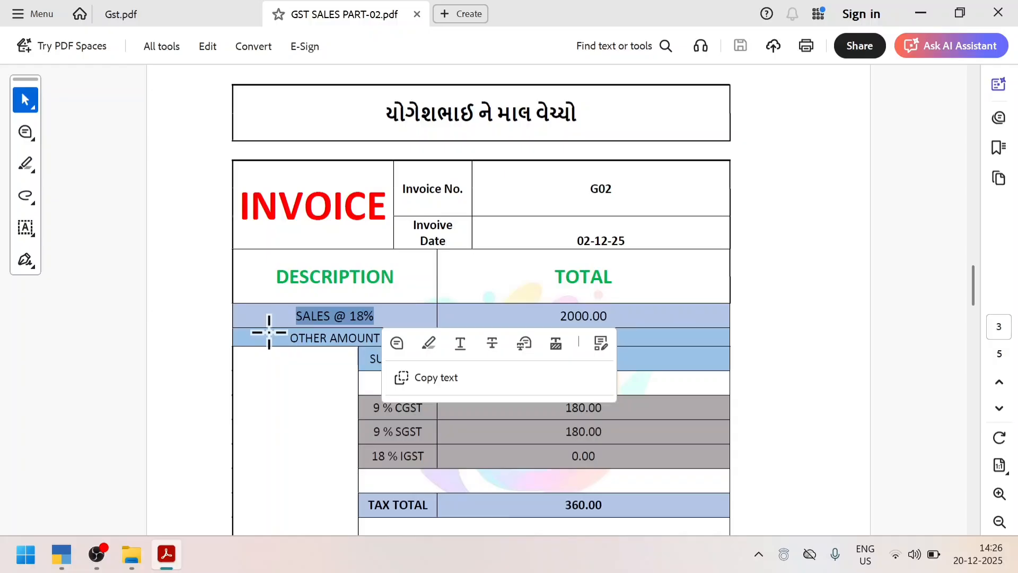
key("alt+Tab")
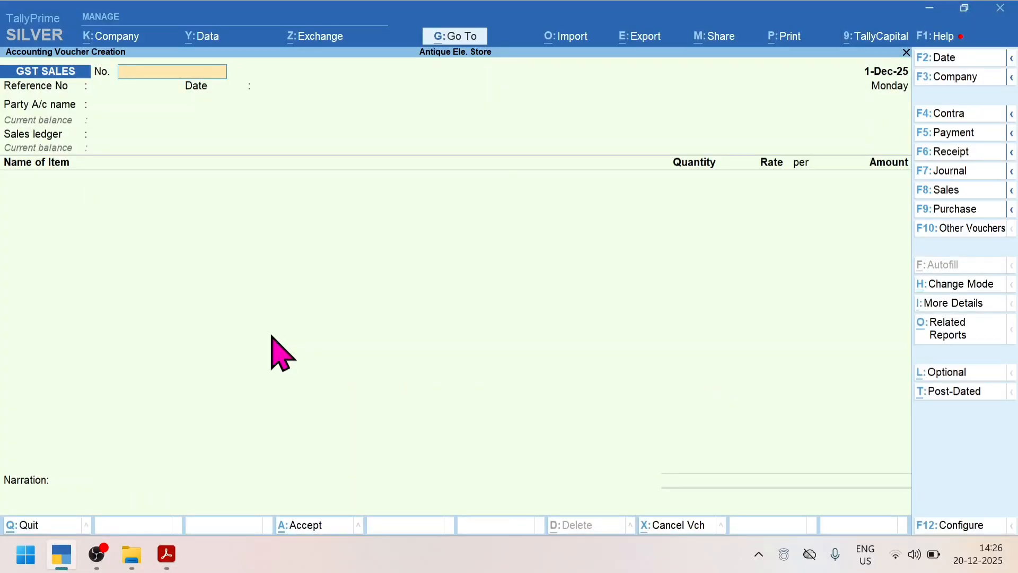
- Enter G02 as the number of the new GST SALES voucher
key("ctrl")
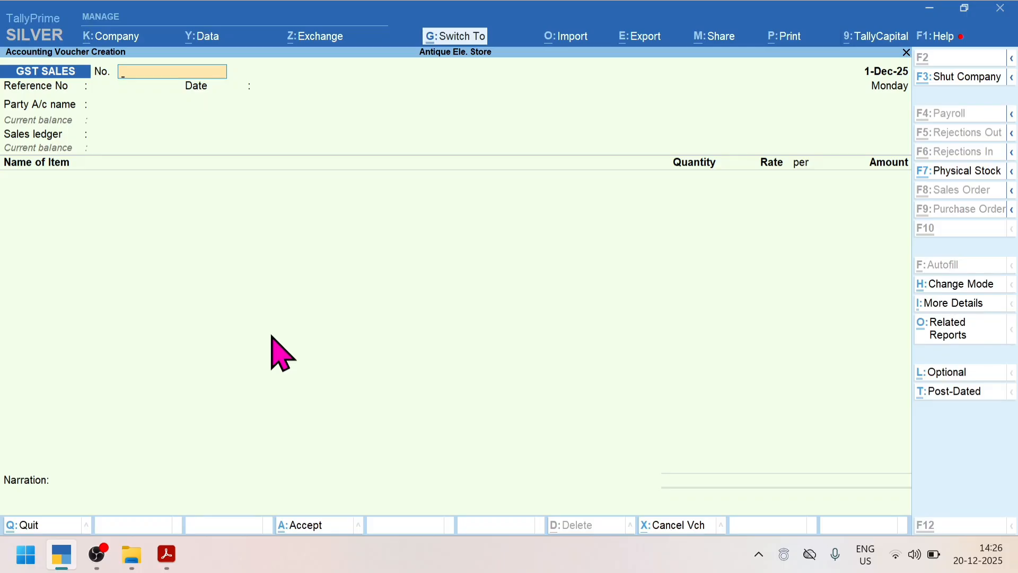
type("G01")
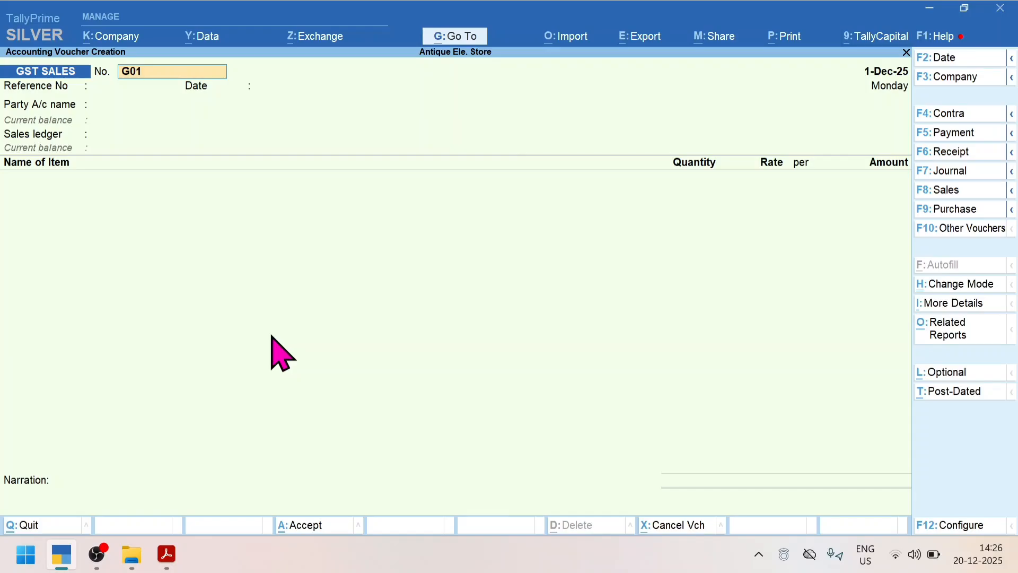
type("2")
key("Return")
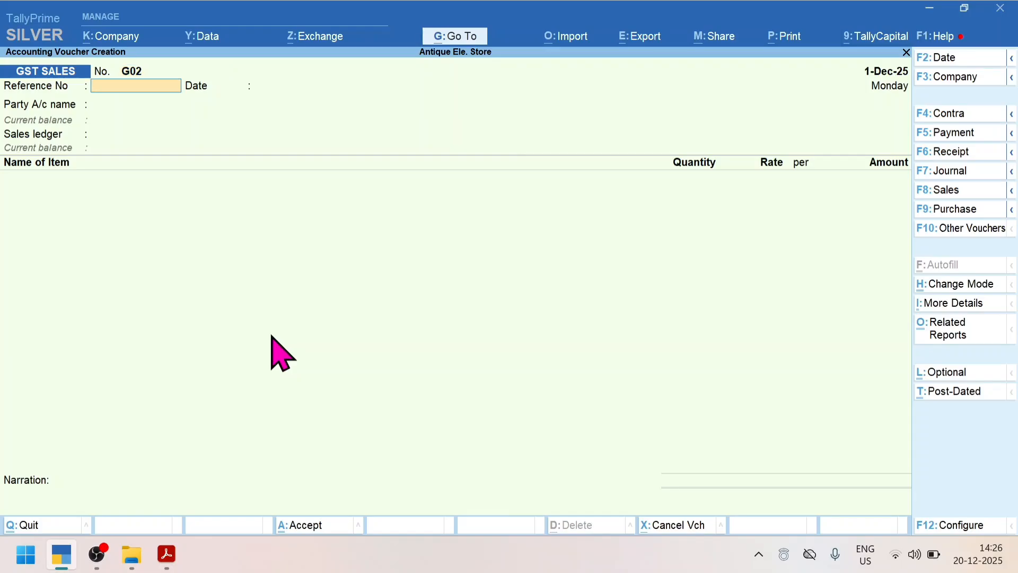
- Set the voucher date to 2-12-2025, checking it against the PDF invoice, and leave the reference number blank
key("F2")
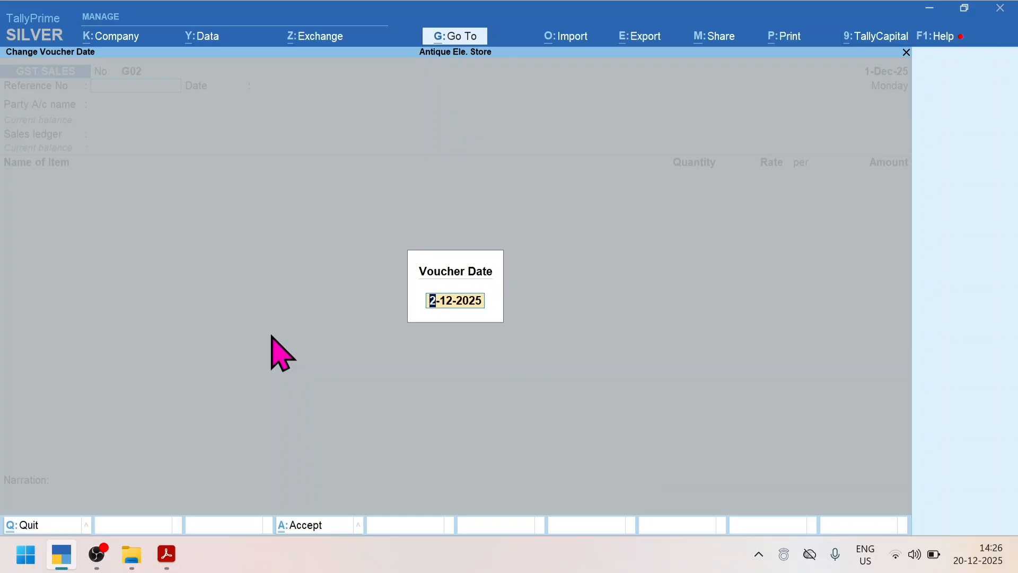
key("alt+Tab")
key("alt+Tab")
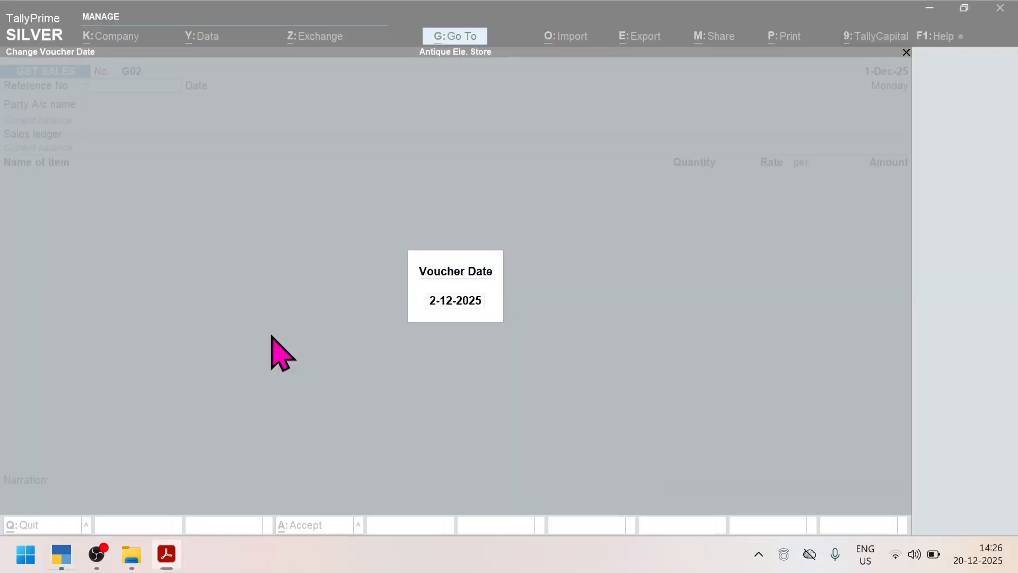
key("Return")
key("Return")
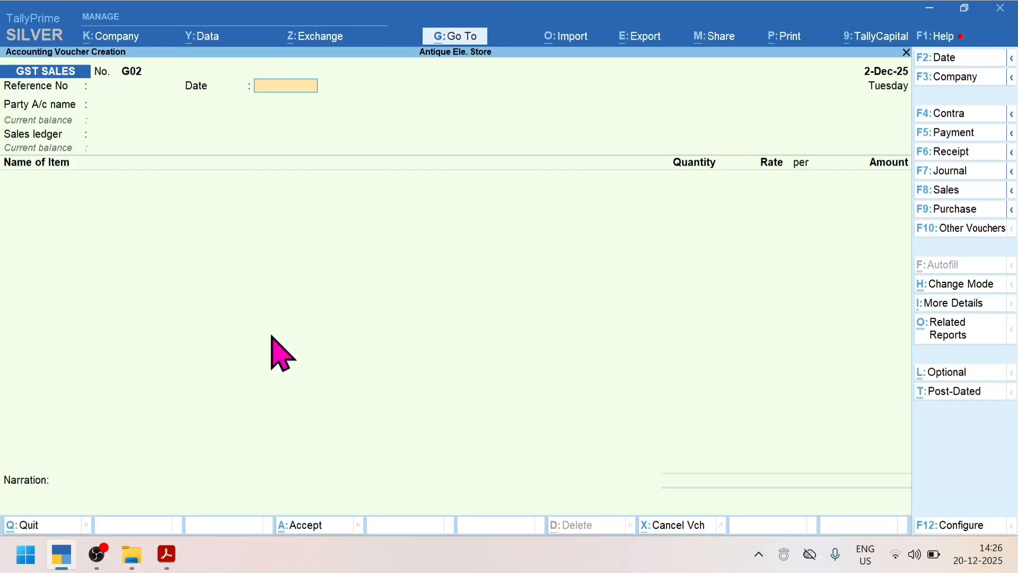
- Leave the reference date blank and check the customer's name on the G02 PDF invoice before returning to TallyPrime
key("Return")
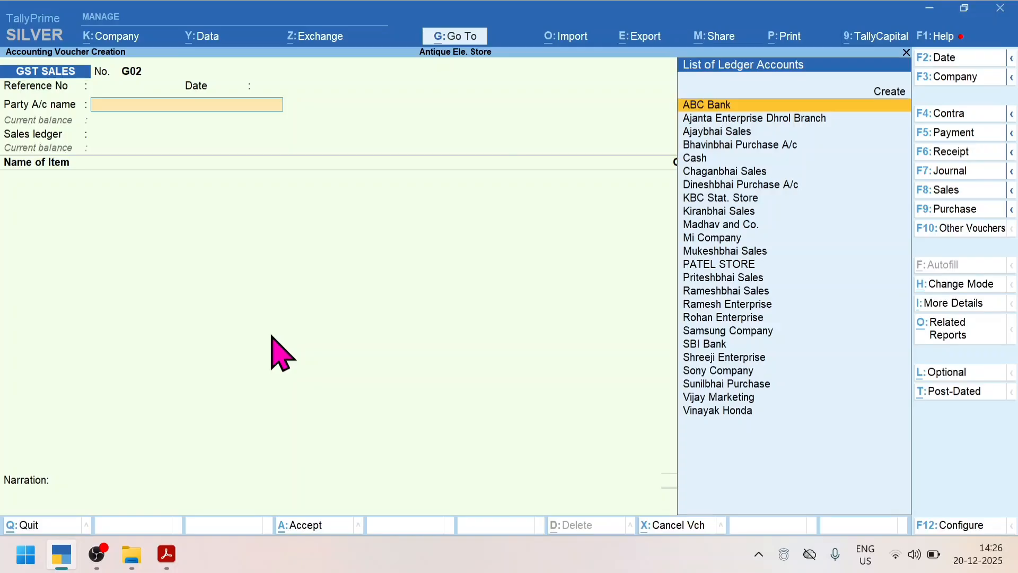
key("alt+Tab")
key("alt+Tab")
- Start creating a new ledger for the voucher's party account and enter the customer's sales account name
type("Y")
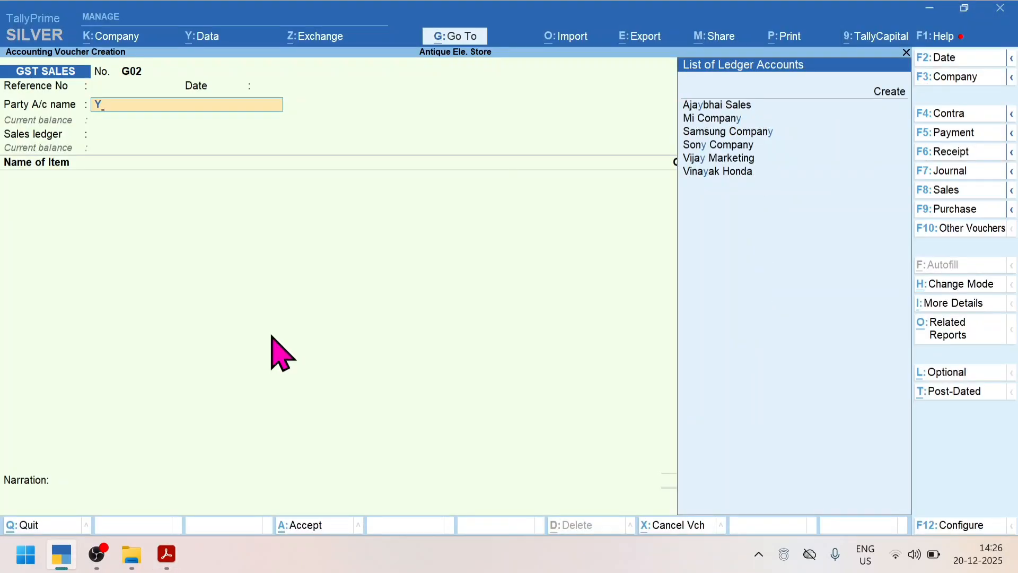
key("Up")
key("Up")
key("Up")
key("Up")
key("Up")
key("Up")
key("Up")
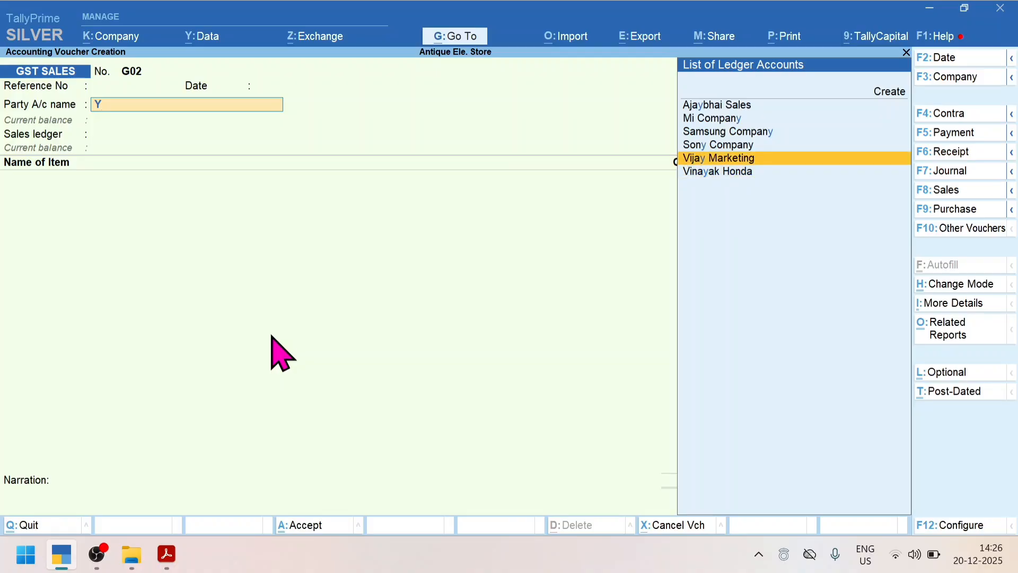
key("Return")
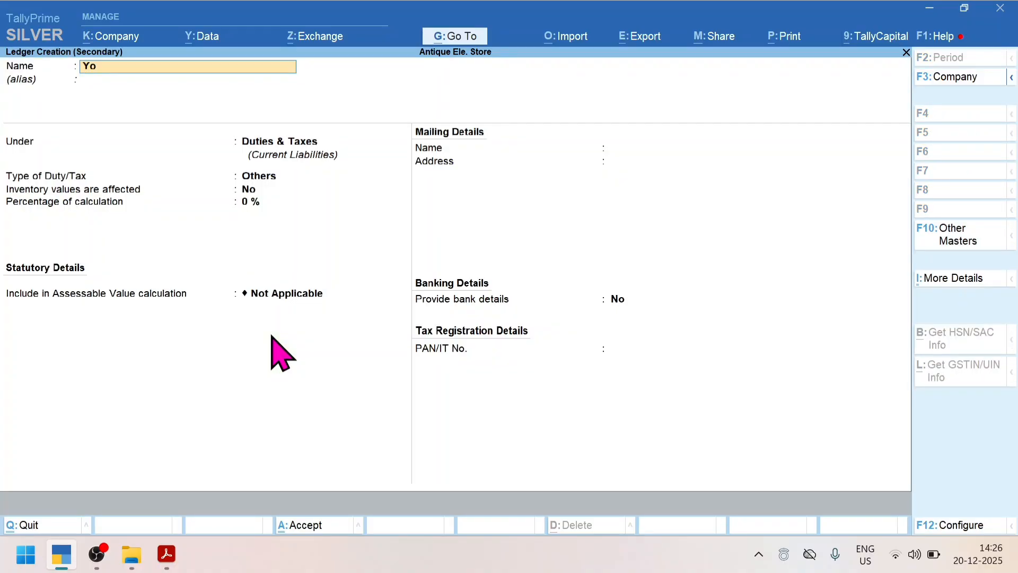
type("geshbhai Sales")
key("Return")
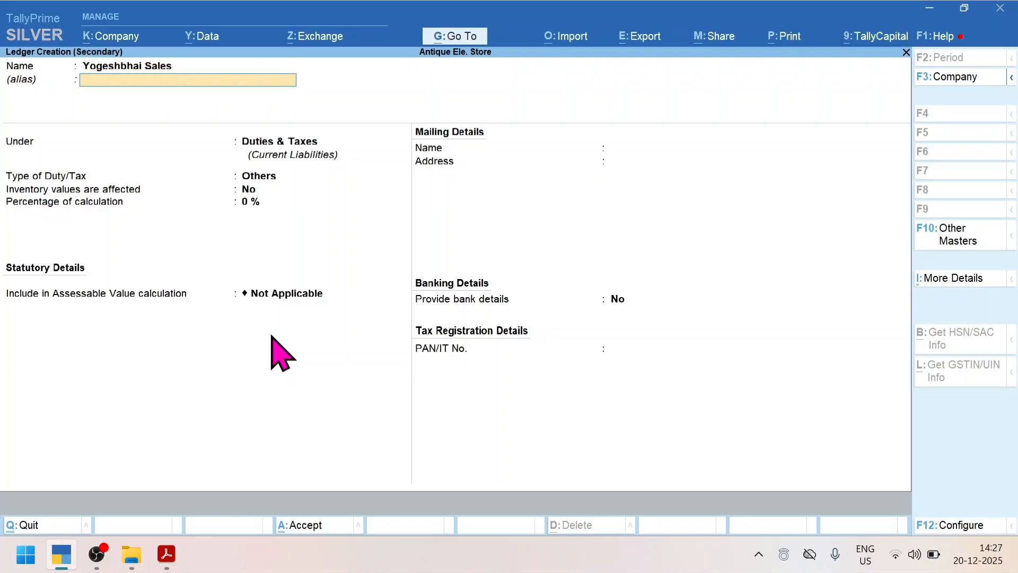
- Leave the party ledger's alias blank and place the ledger under Sundry Debtors
key("Return")
type("S")
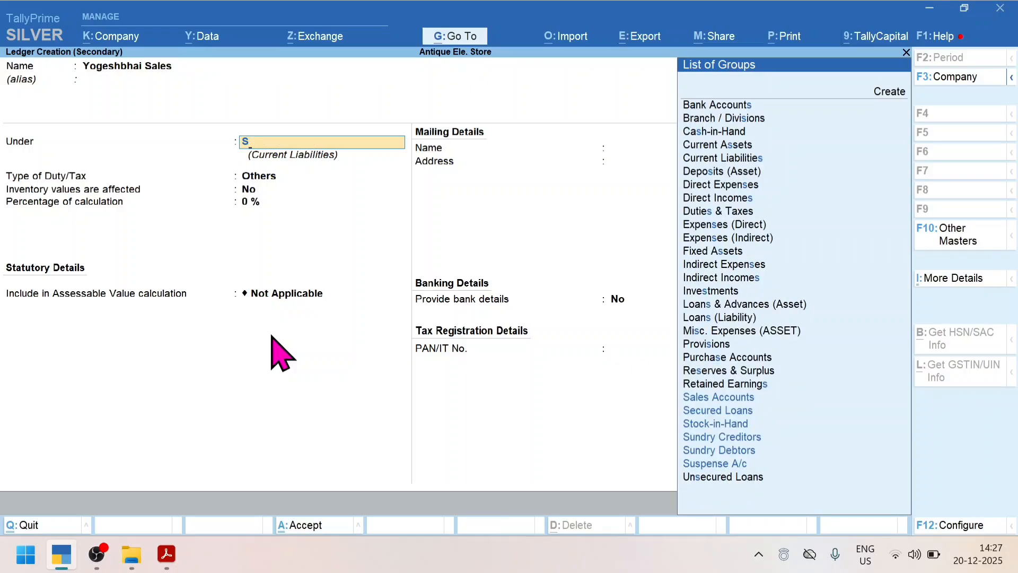
key("Down")
key("Down")
key("Down")
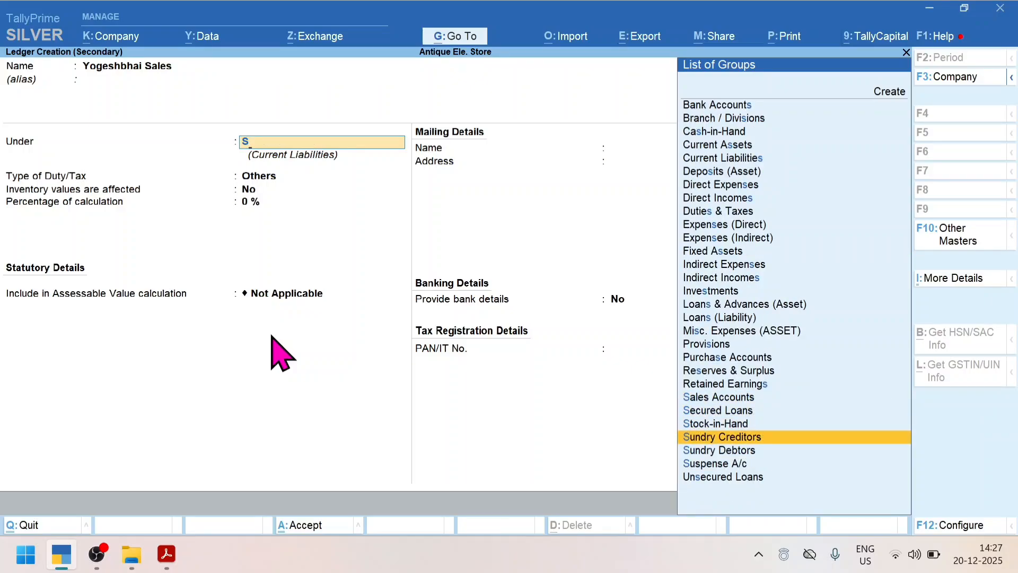
key("Down")
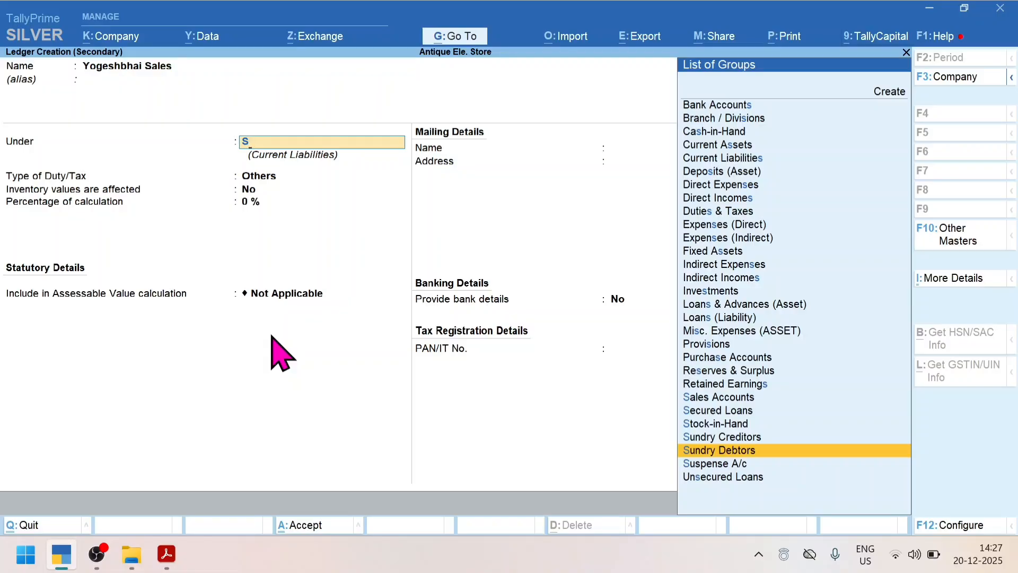
key("Return")
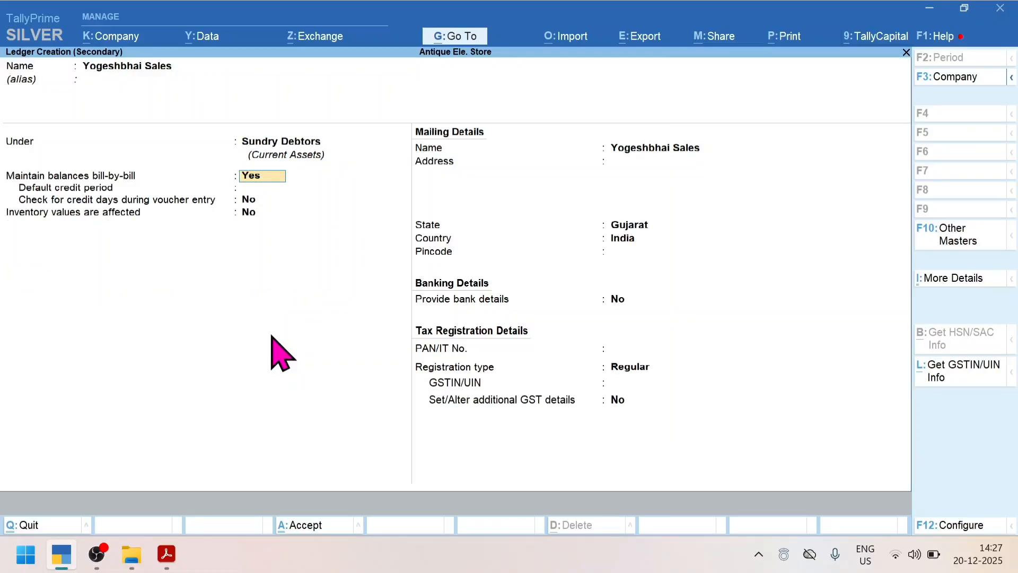
- Keep bill-by-bill balances at Yes and Gujarat, India as the location, leaving the credit period, address and pincode blank
key("Return")
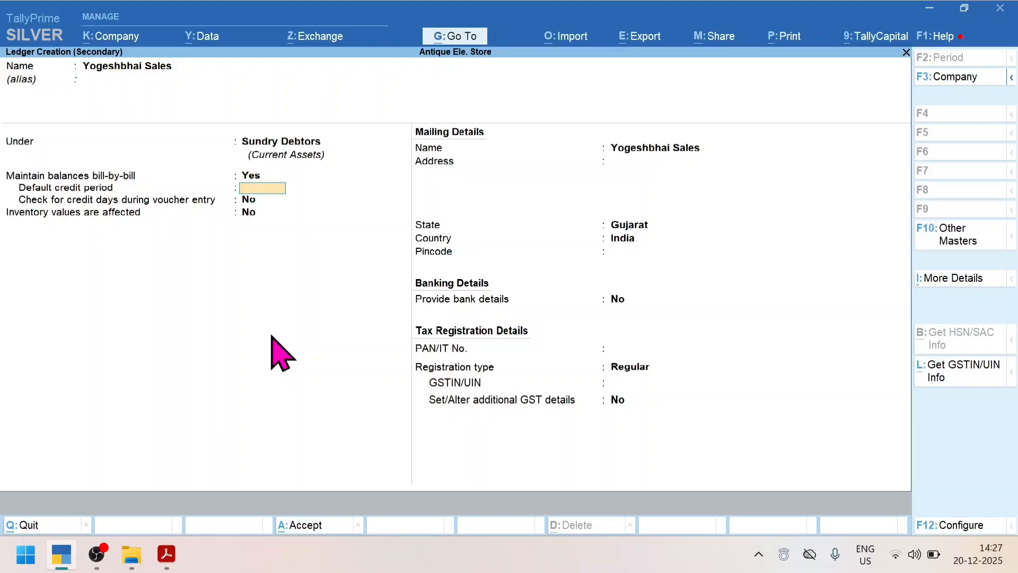
key("Return")
key("Return")
key("Return")
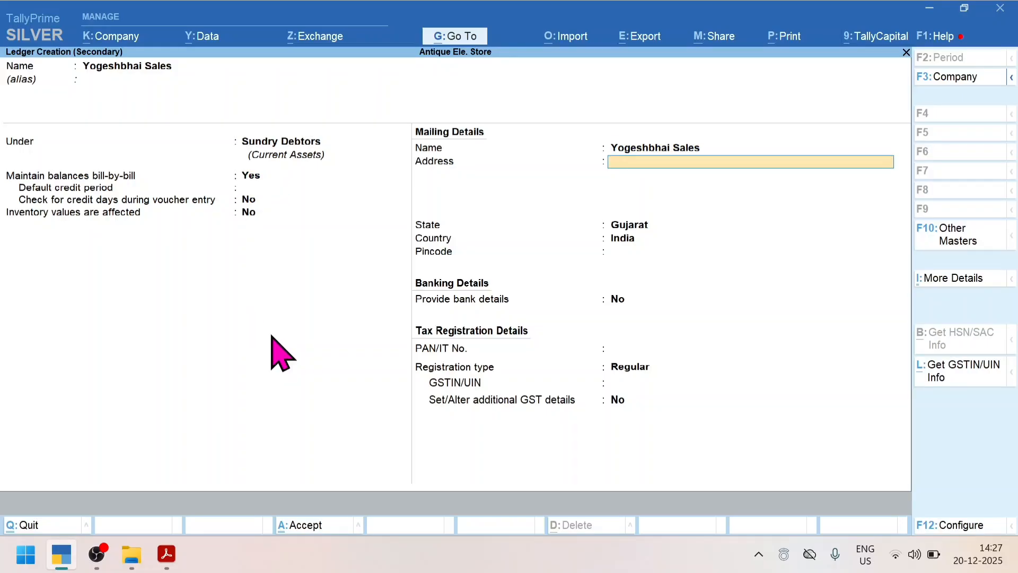
key("Return")
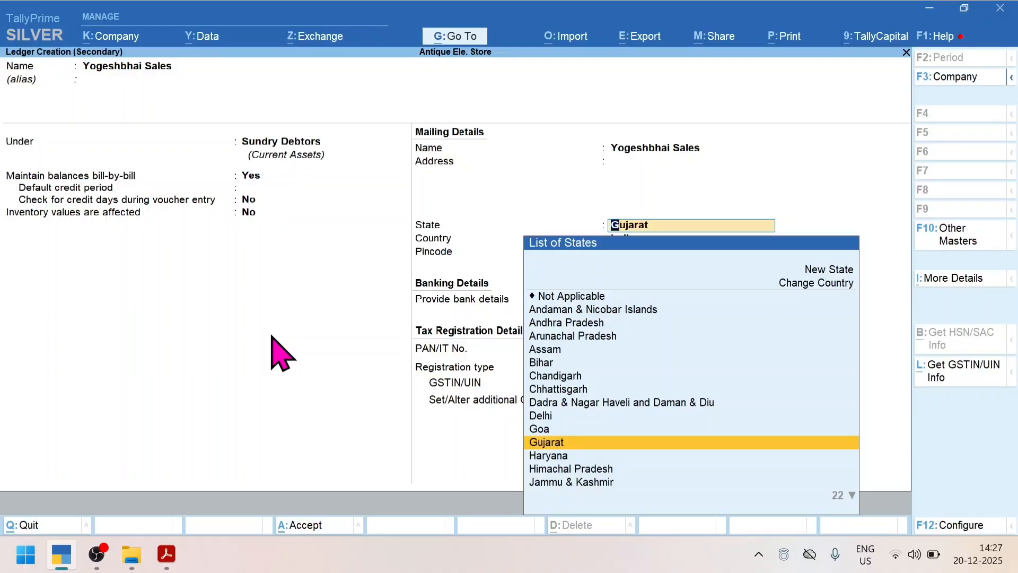
key("Return")
key("Return")
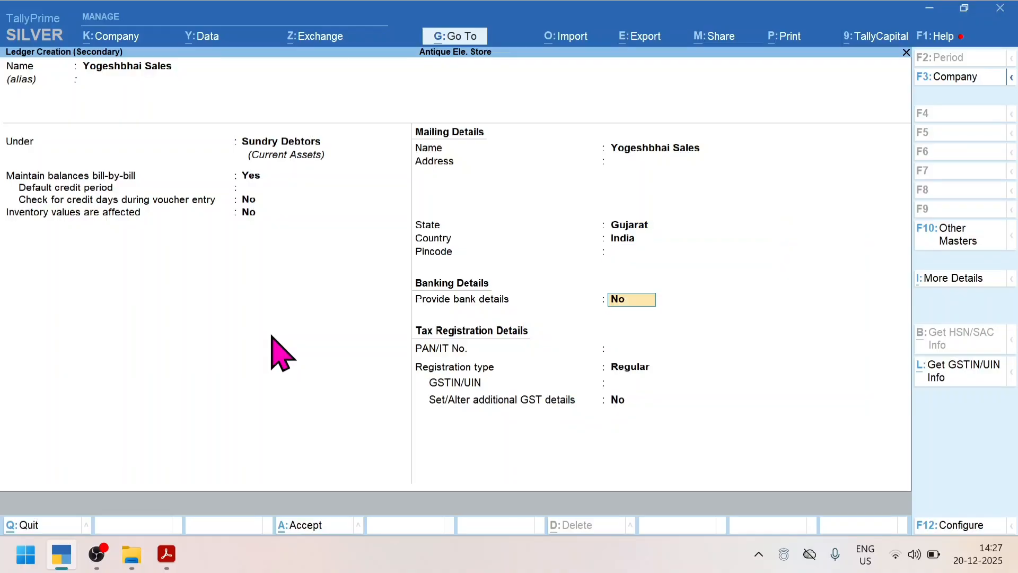
- Keep bank details at No and registration type Regular, leave PAN and GSTIN blank, and save the party ledger
key("Return")
key("Return")
key("Return")
key("Return")
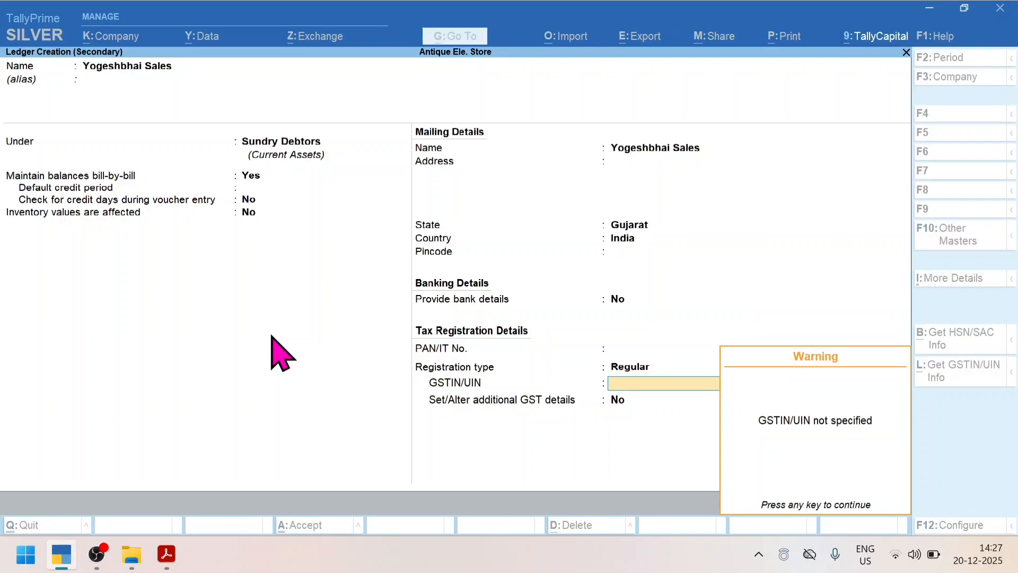
key("Return")
key("Return")
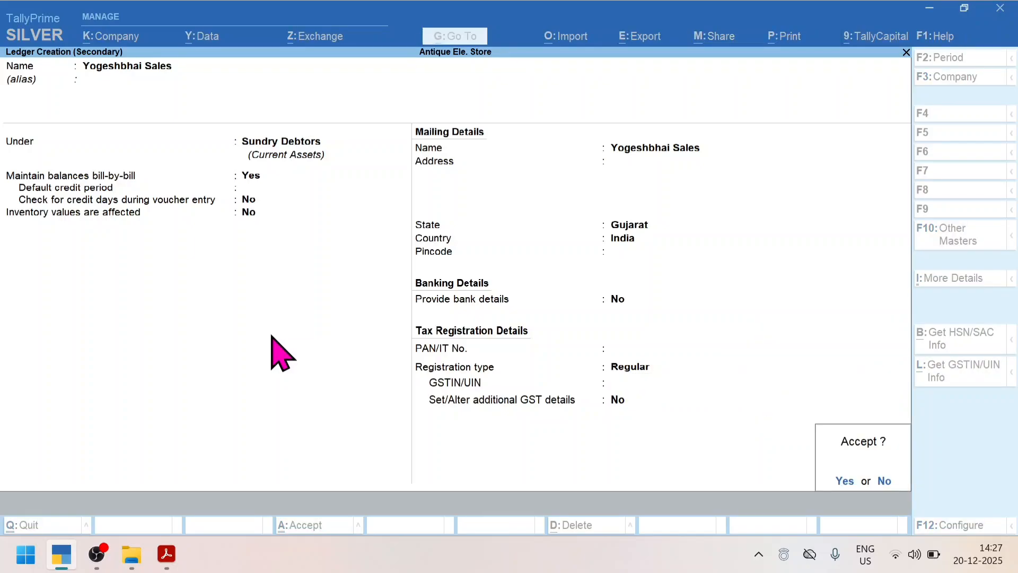
key("Return")
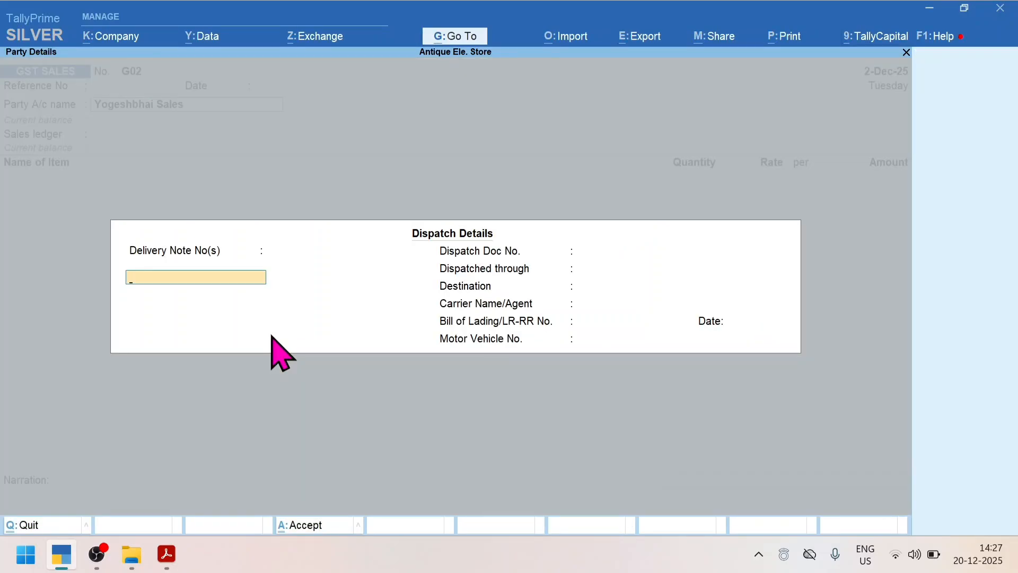
- Pass through the dispatch and party details of voucher G02, leaving all dispatch fields blank
key("Return")
key("Return")
key("Return")
key("Return")
key("Return")
key("Return")
key("Return")
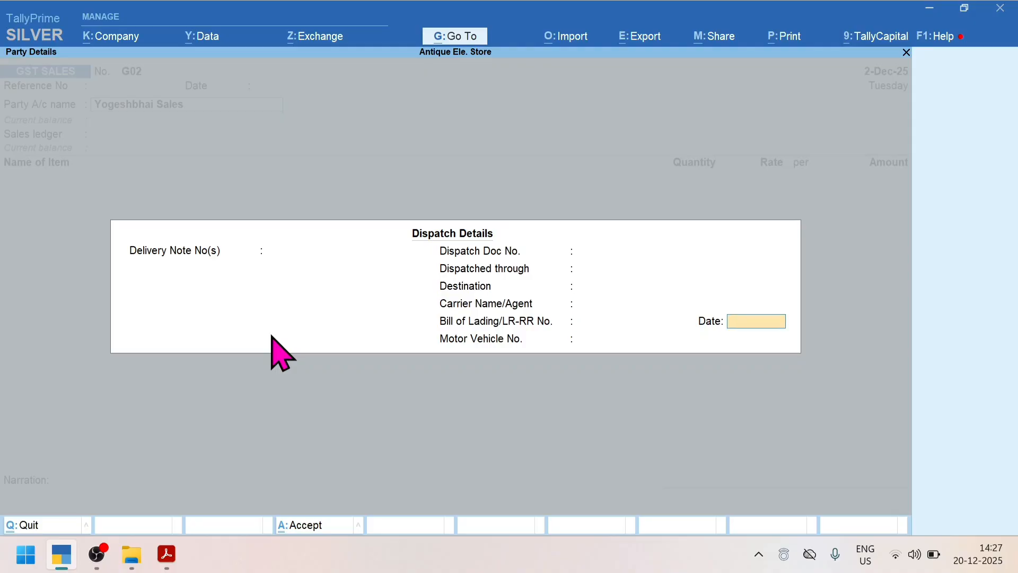
key("Return")
key("Return")
key("Return")
key("Return")
key("Return")
key("Return")
key("Return")
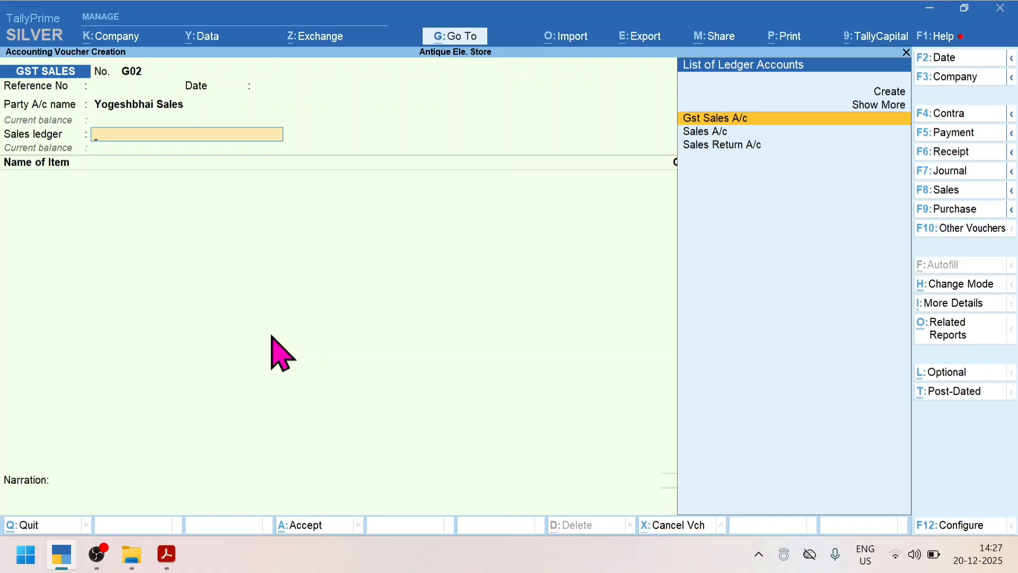
- Choose Gst Sales A/c as the sales ledger and check the item description on the PDF invoice
key("Return")
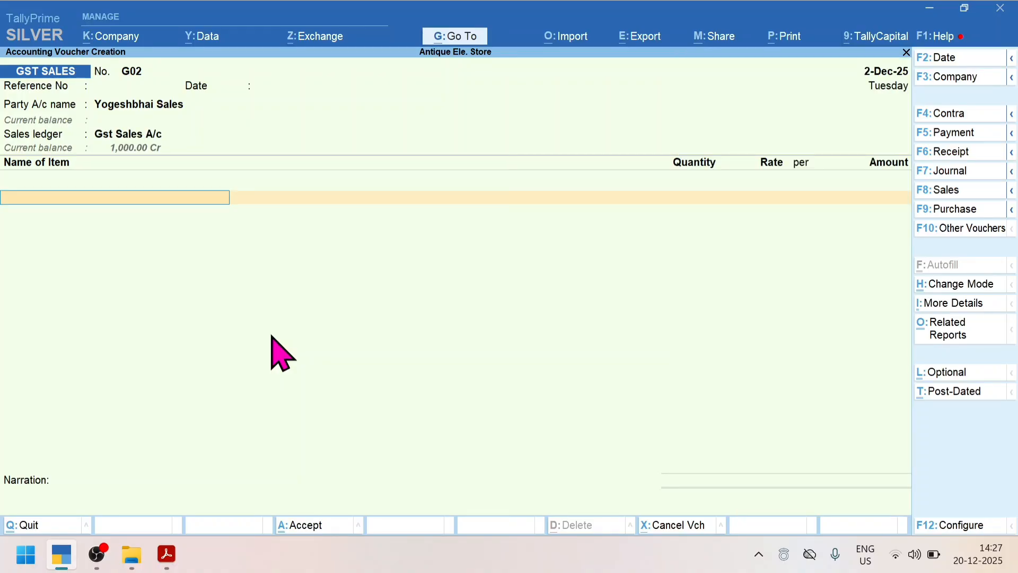
key("alt+Tab")
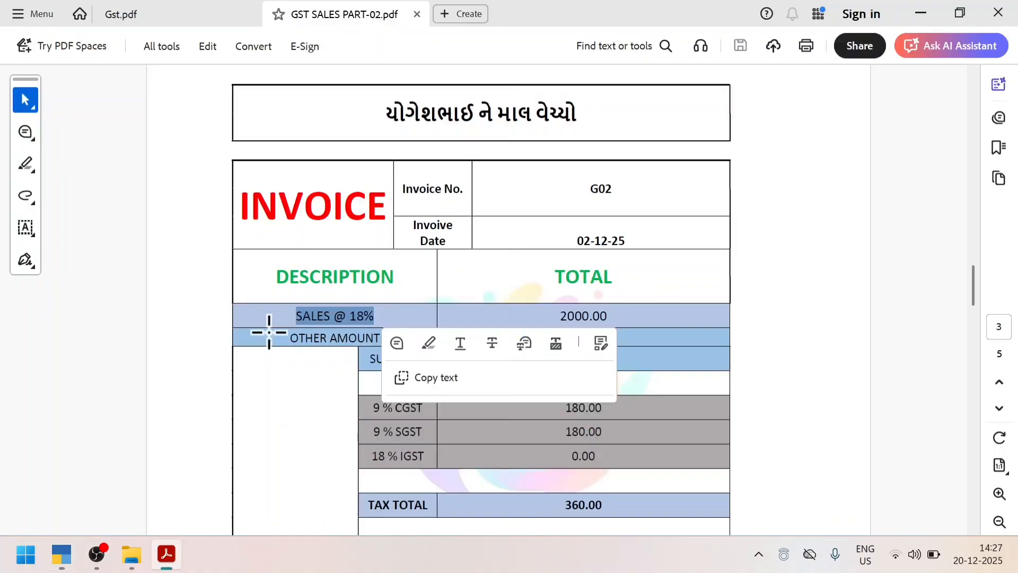
key("alt+Tab")
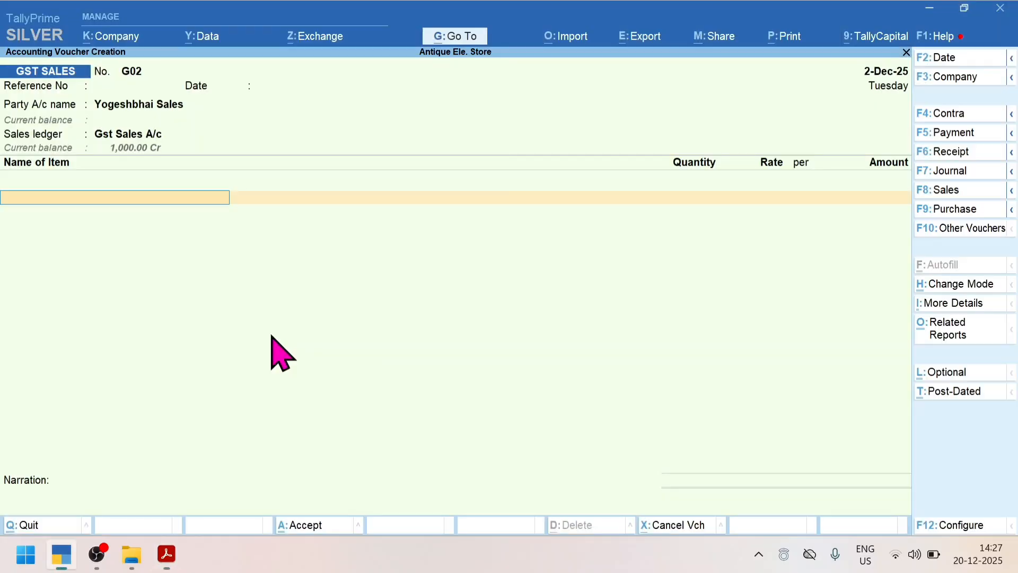
- Start a new stock item named Sales 18% from the voucher, under Primary with units Not Applicable
type("Sal")
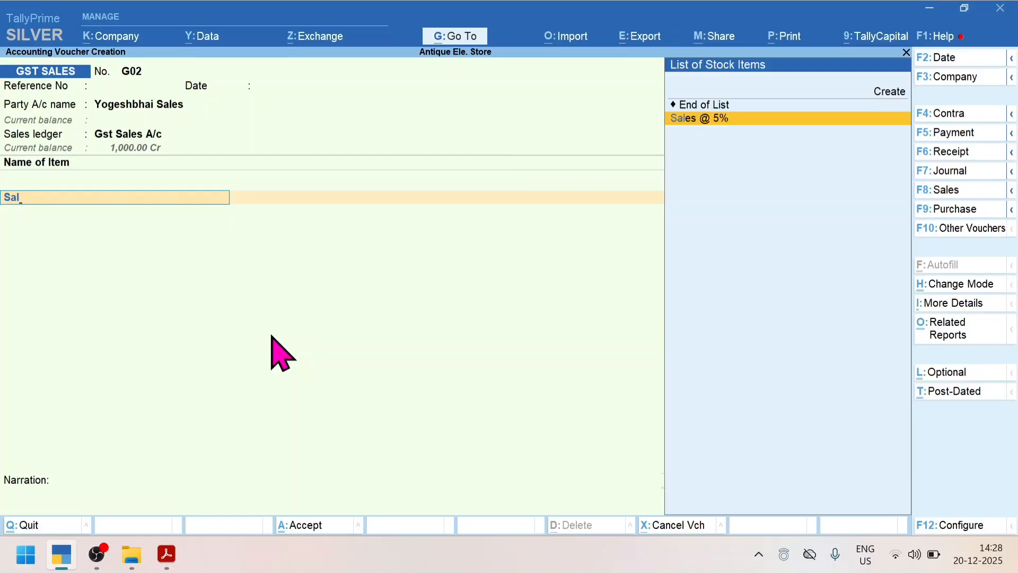
key("alt+c")
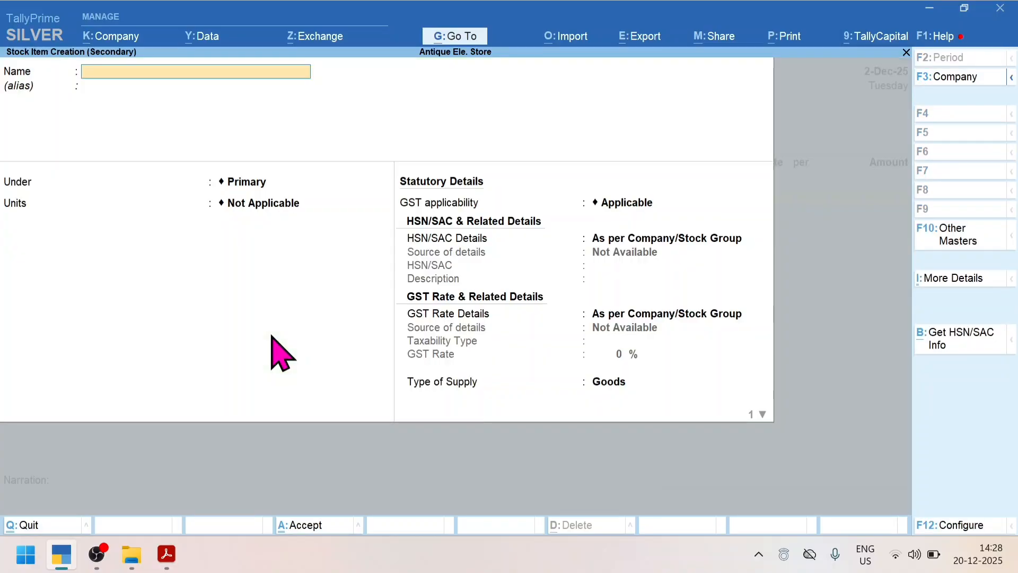
type("Sales")
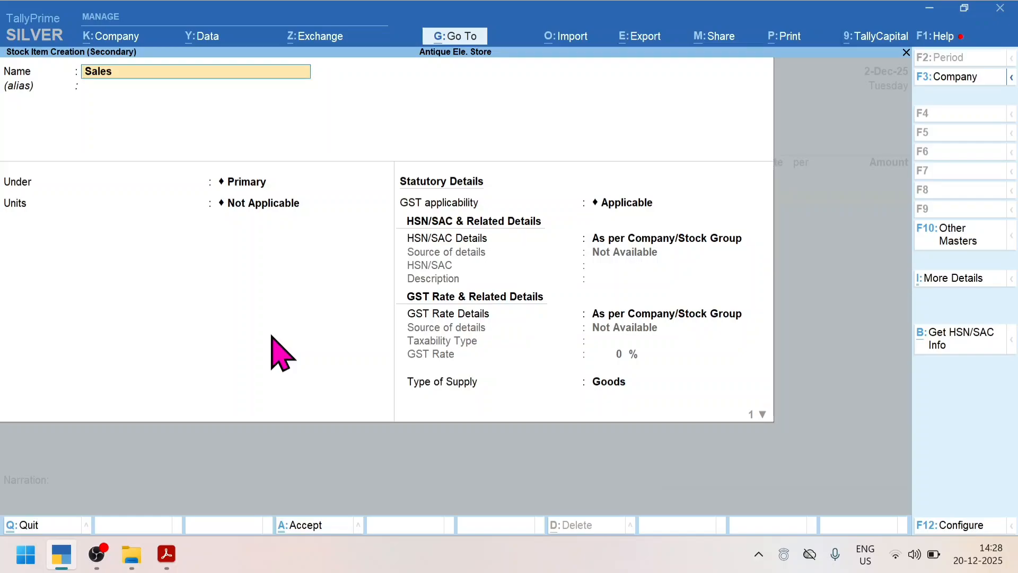
type(" 18%")
key("Return")
key("Return")
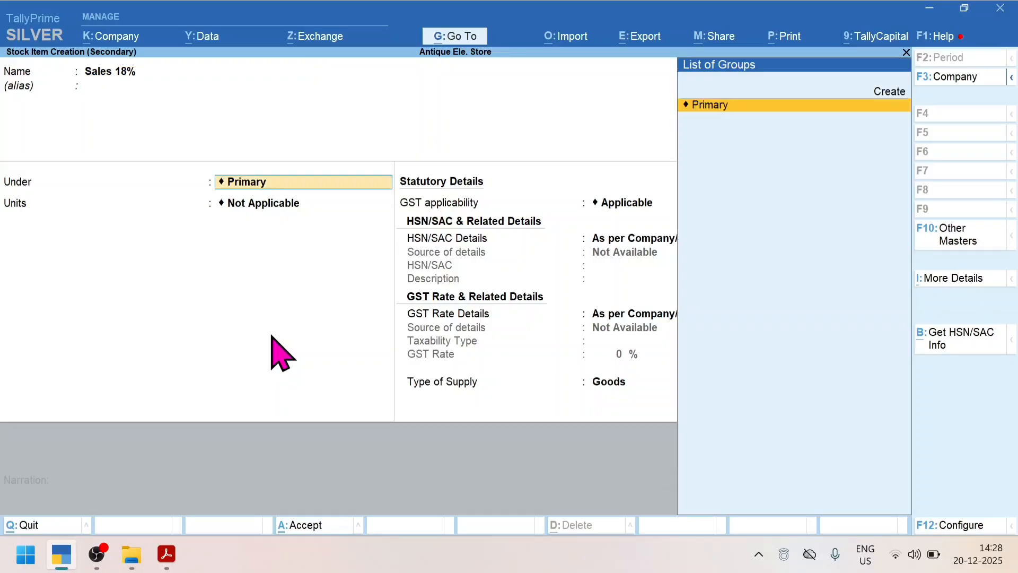
key("Return")
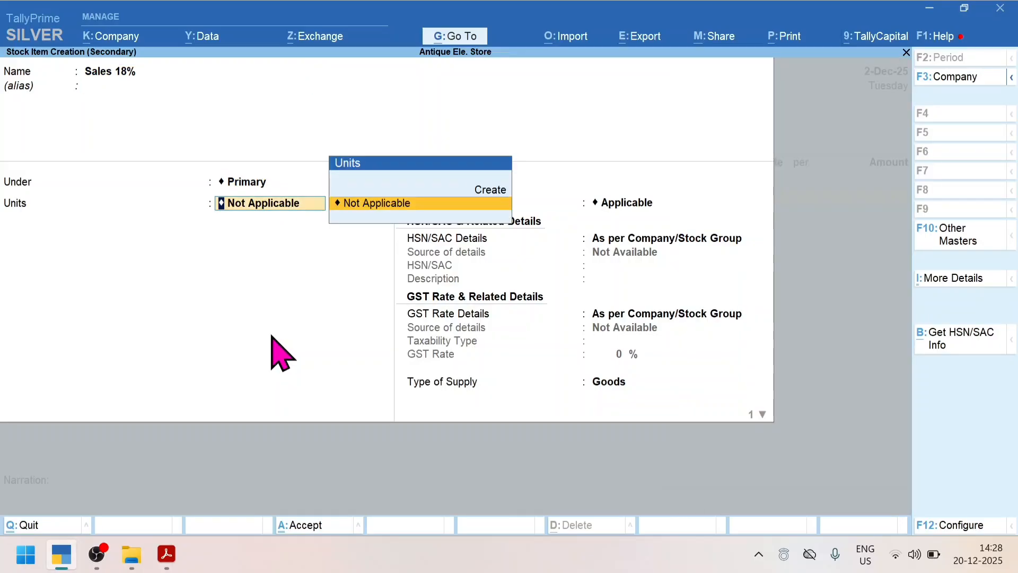
key("Return")
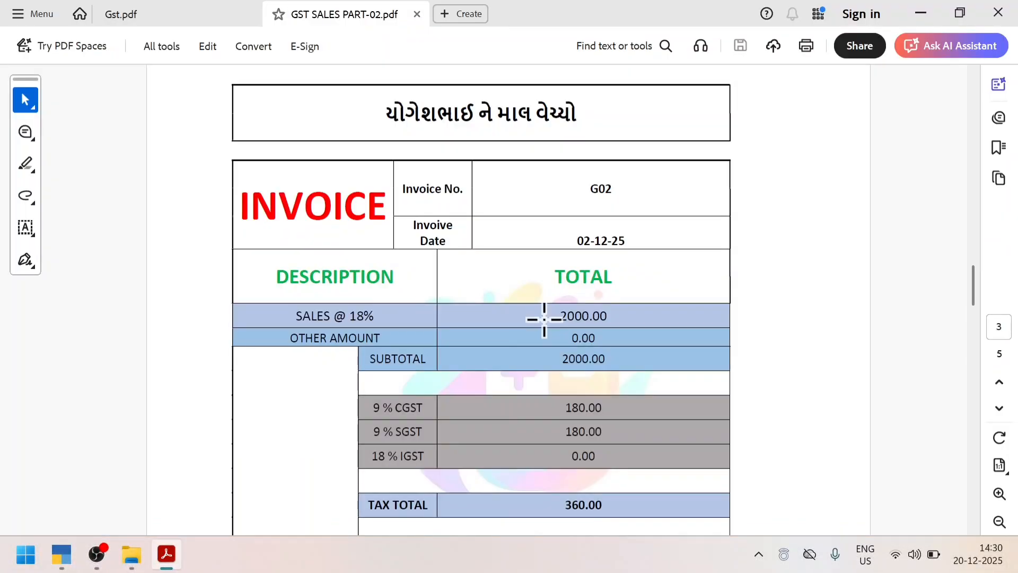
- Return to TallyPrime from the PDF and start creating a new output tax ledger for the line below Sales 18%
key("alt+Tab")
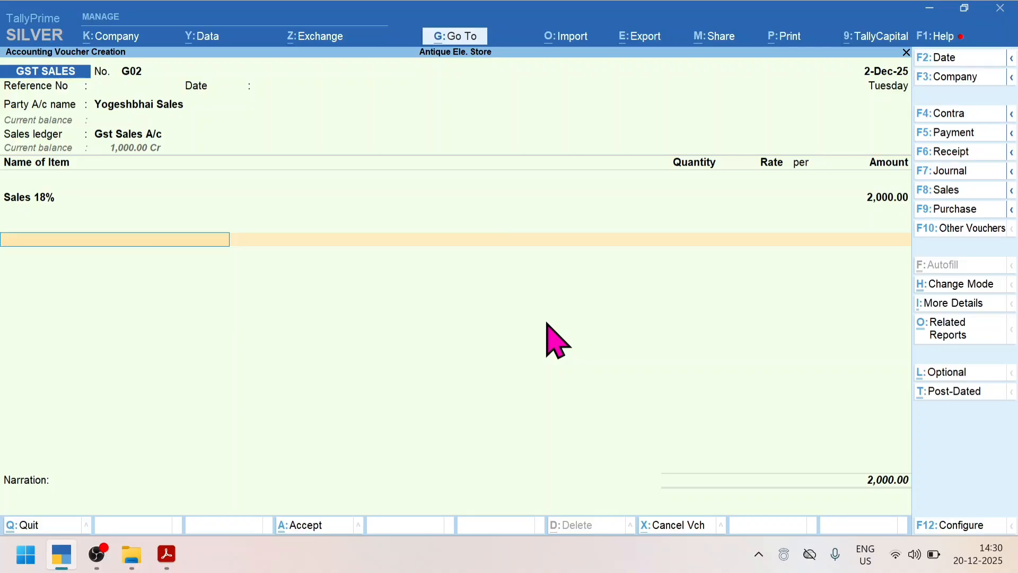
type("Ou")
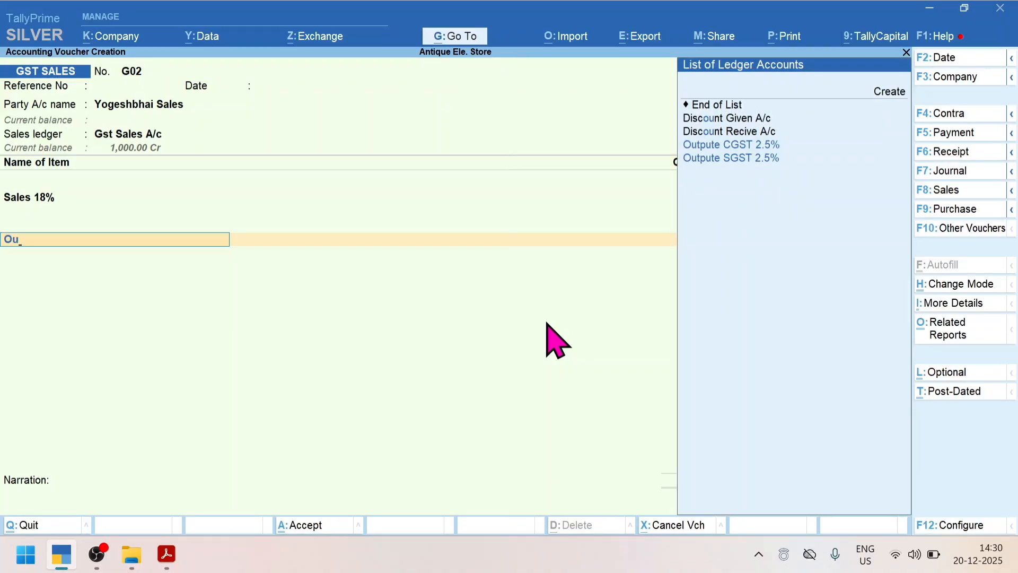
key("Down")
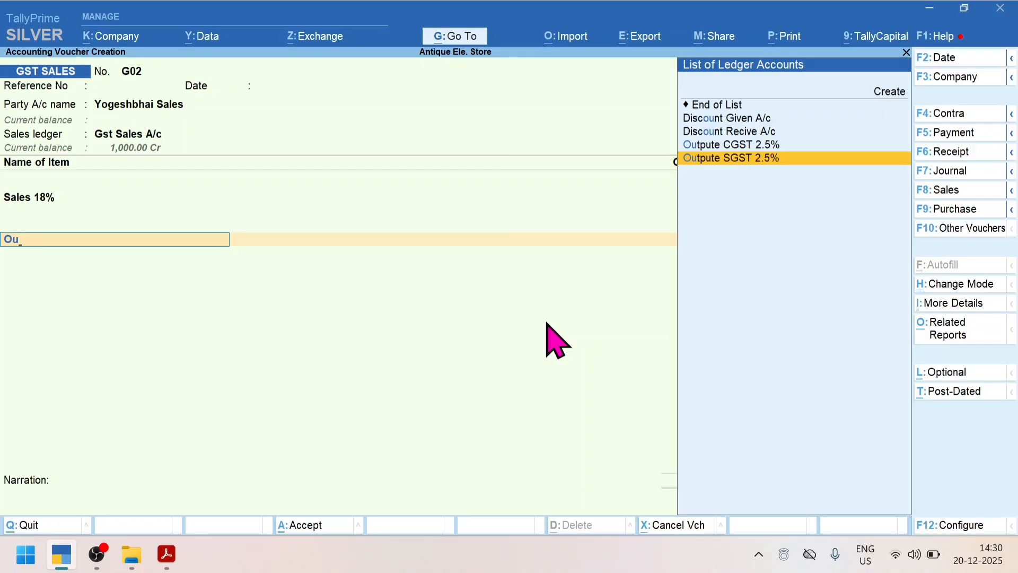
key("Up")
key("Up")
key("Up")
key("Up")
key("Up")
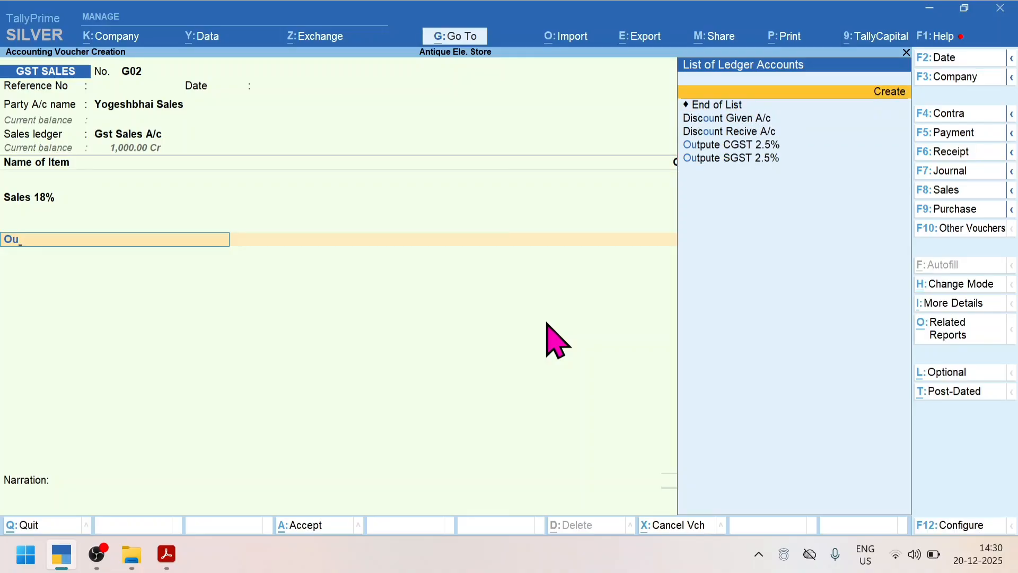
key("Return")
- Name the new ledger Outpute CGST 9%, leave the alias blank, and place it under Duties & Taxes
type("O")
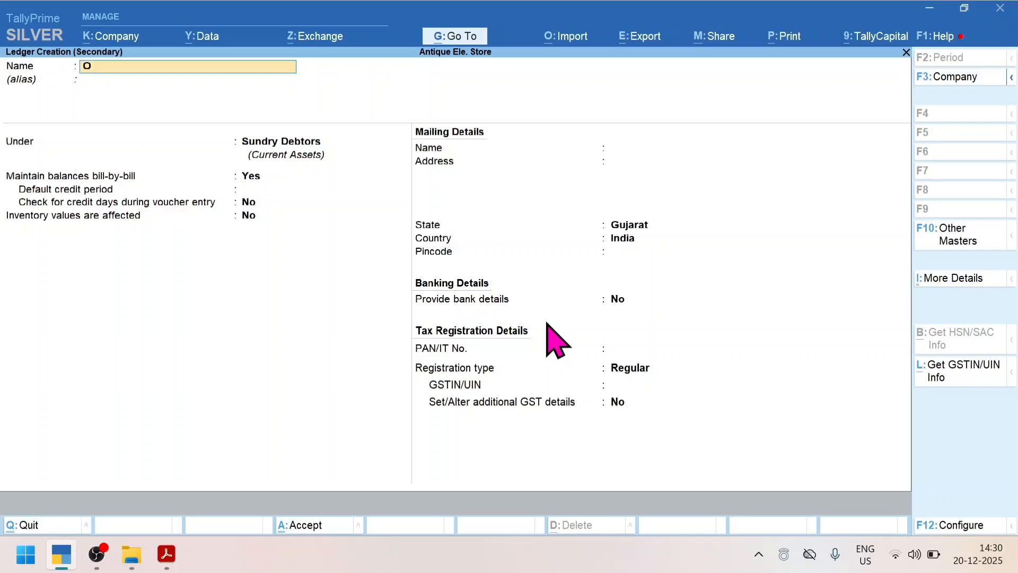
type("utpute CGST9%")
key("BackSpace")
key("BackSpace")
type("9%")
key("Return")
key("Return")
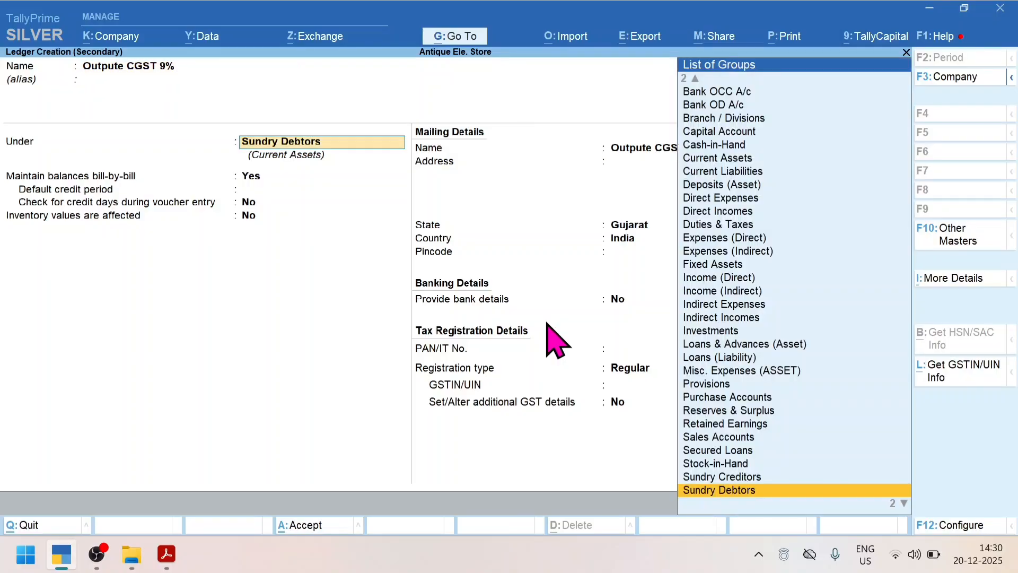
type("Du")
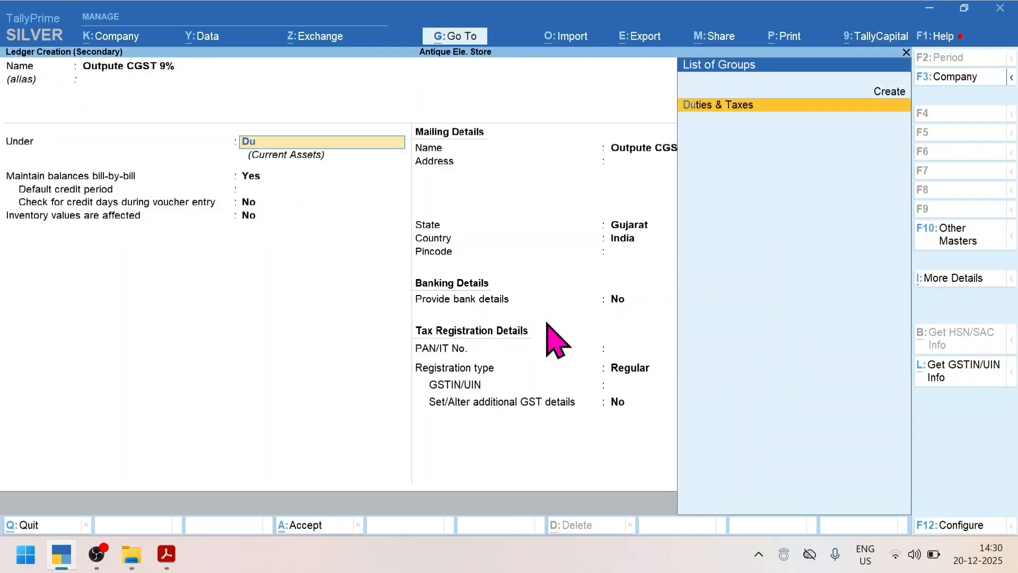
key("Return")
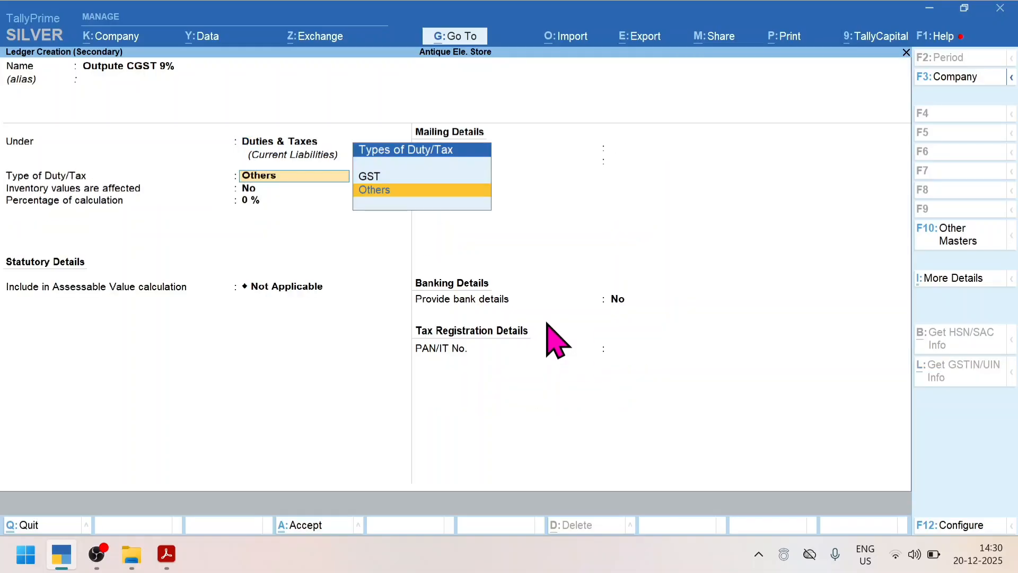
- Set the CGST ledger's duty type to GST and tax type to CGST, save it, and accept its amount in the voucher
key("Up")
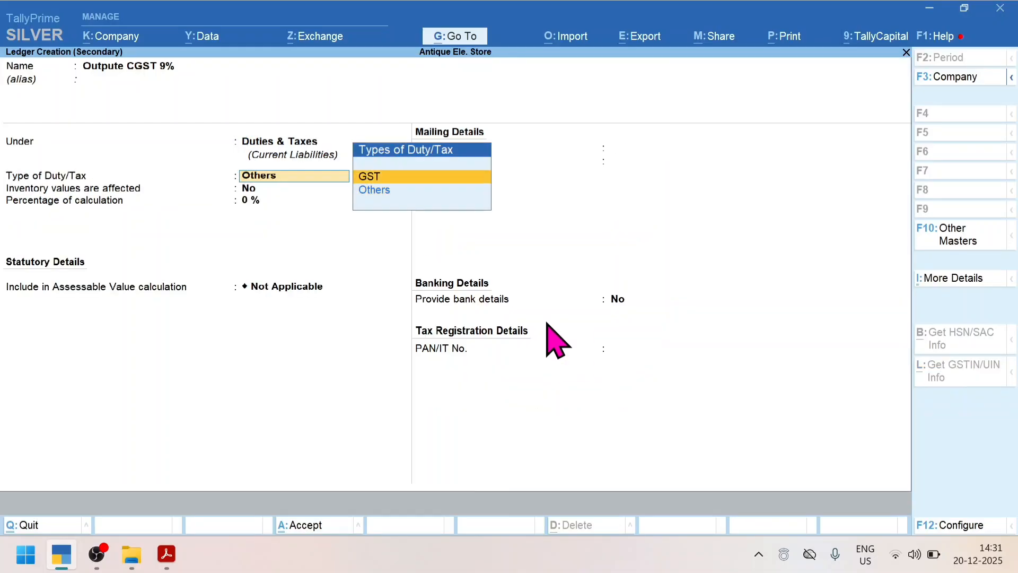
key("Return")
key("Down")
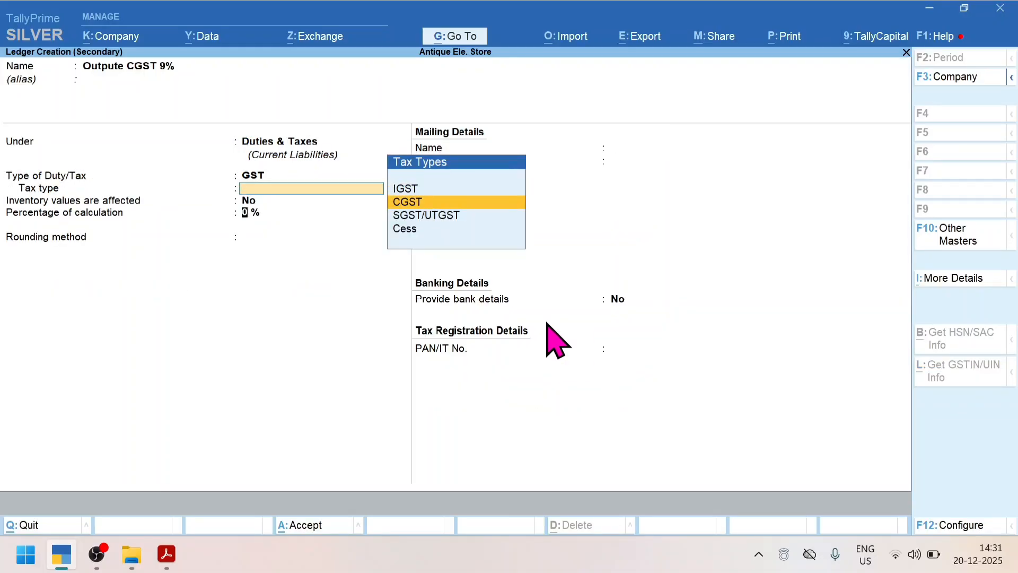
key("Return")
key("Return")
key("Return")
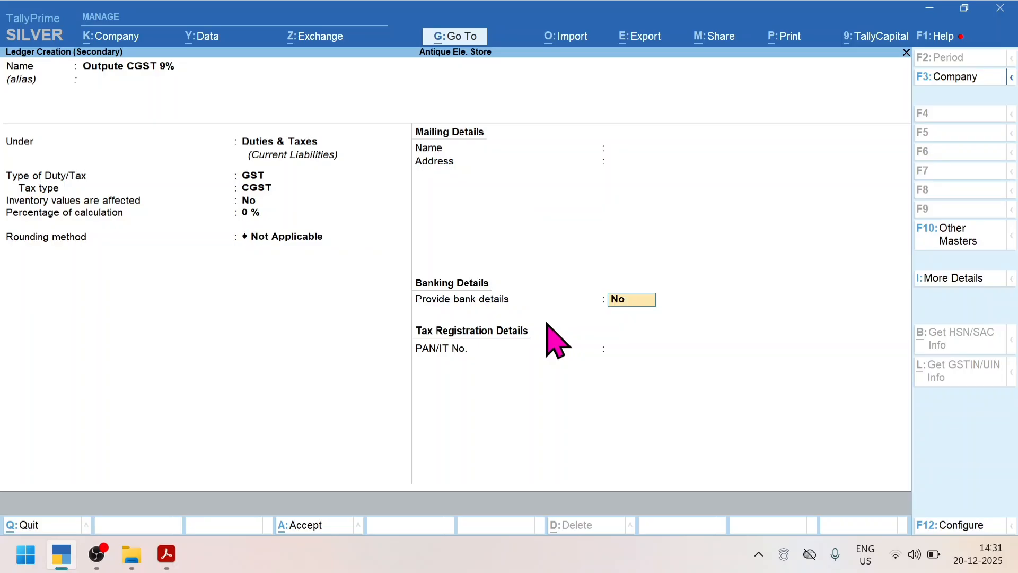
key("Return")
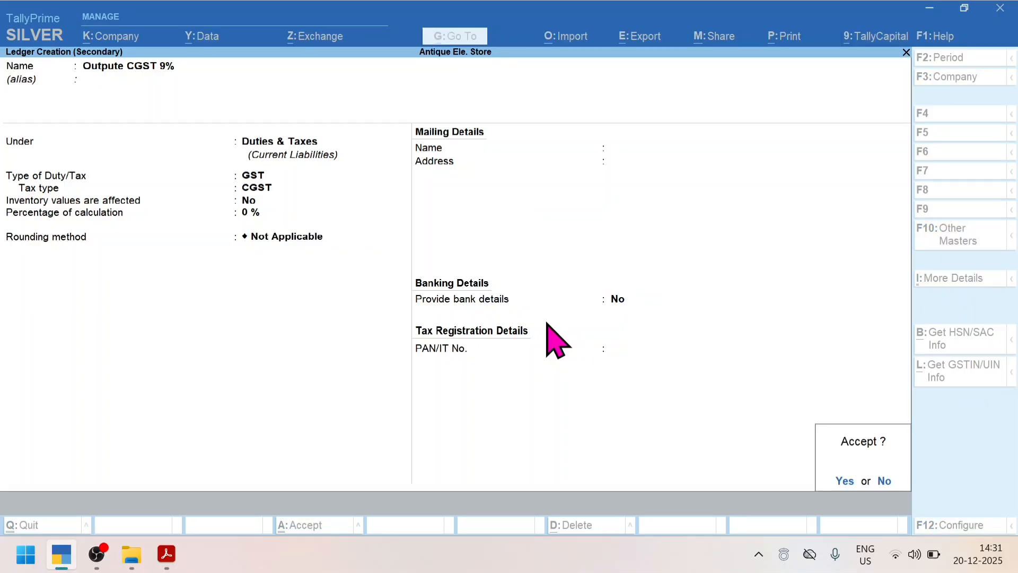
key("Return")
key("Return")
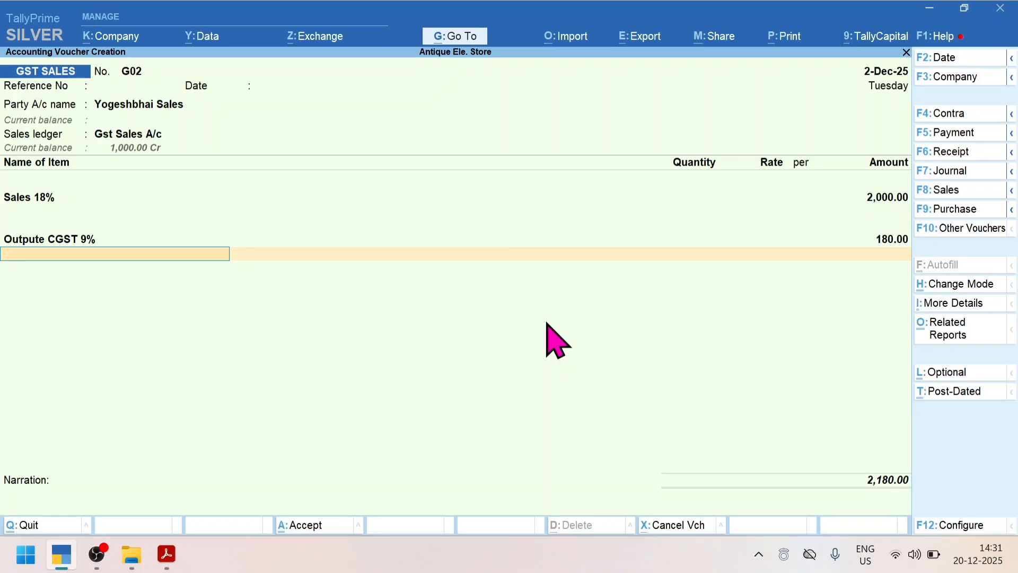
- Start another new ledger from the voucher named Outpute SGST 9%, with no alias, under Duties & Taxes
key("alt+c")
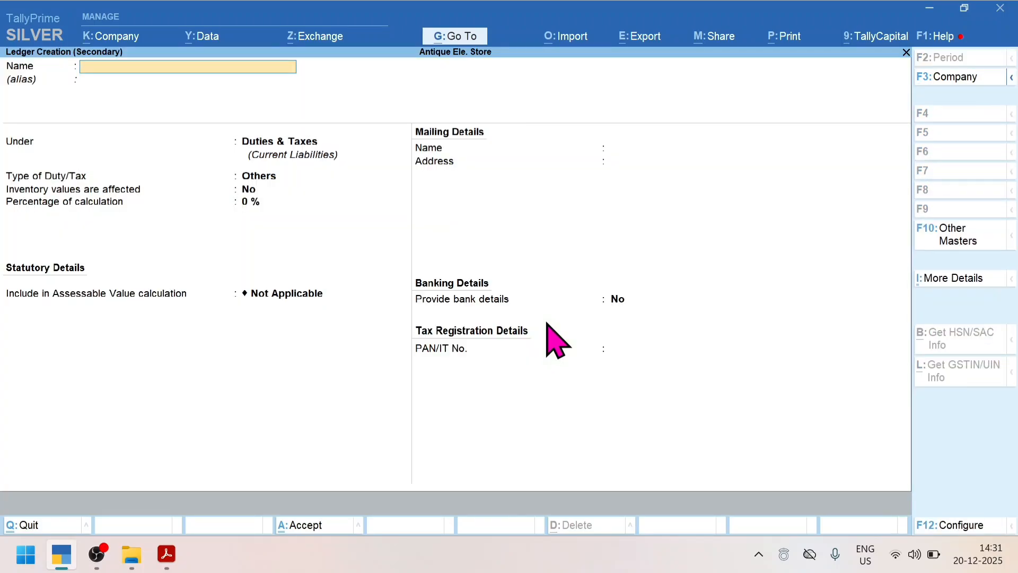
type("Outpute SGST 9%")
key("Return")
key("Return")
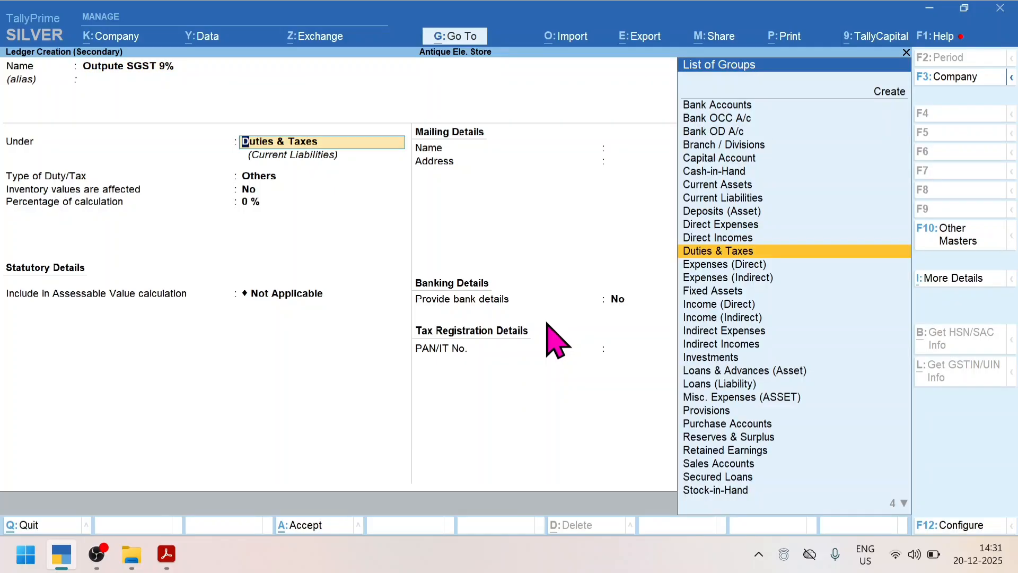
key("Return")
- Set the SGST ledger's duty type to GST and tax type to SGST/UTGST, leave the other defaults, and save it
key("Up")
key("Return")
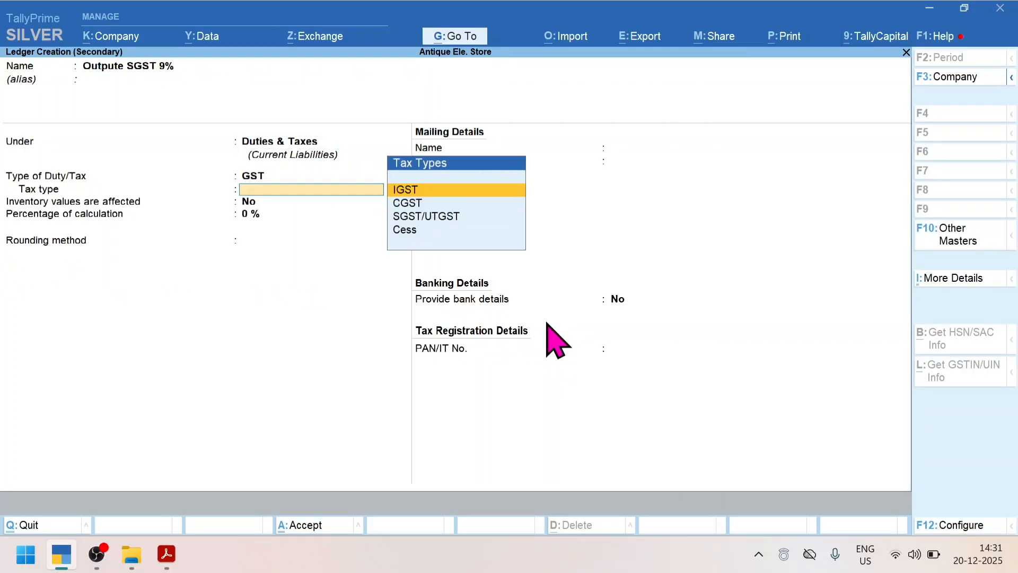
key("Down")
key("Down")
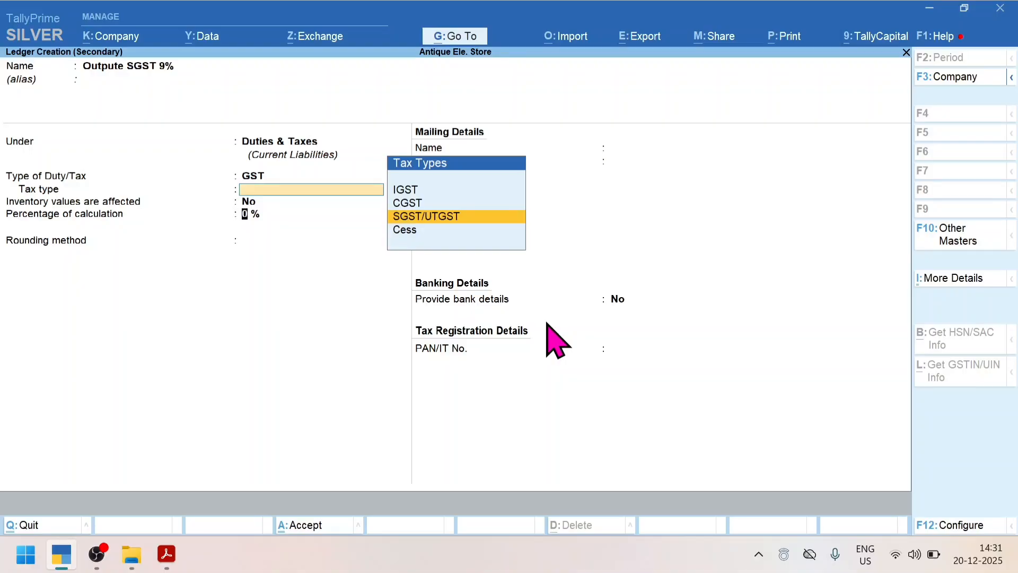
key("Return")
key("Return")
key("Return")
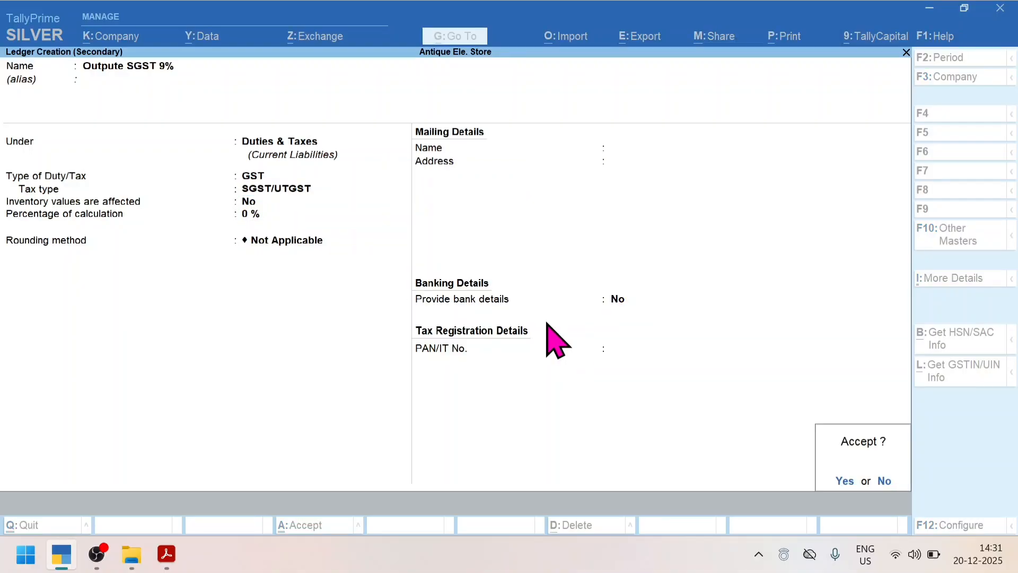
key("Return")
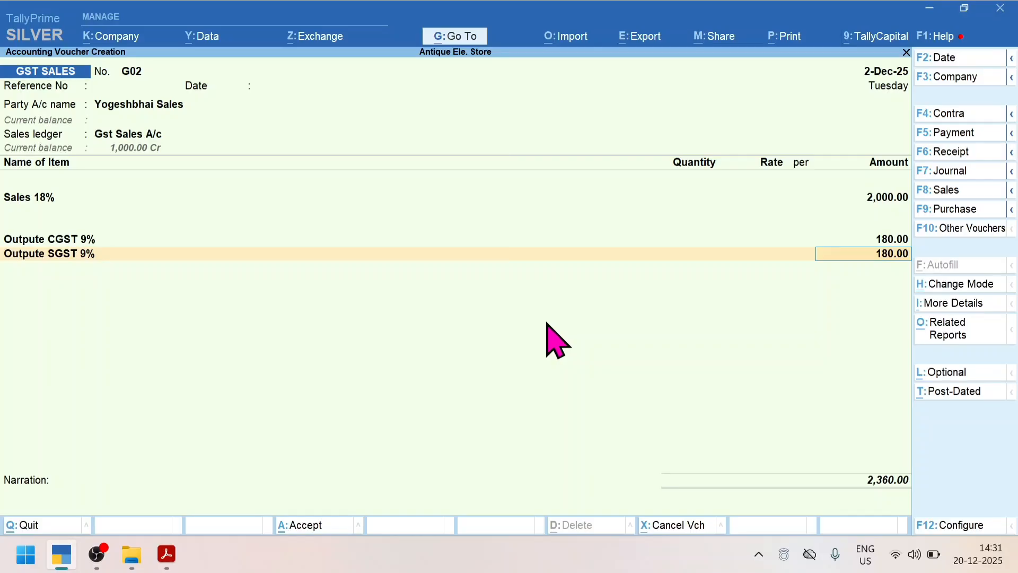
- Switch to the PDF to compare invoice G02's tax amounts and total bill with the voucher, and return to TallyPrime
key("alt+Tab")
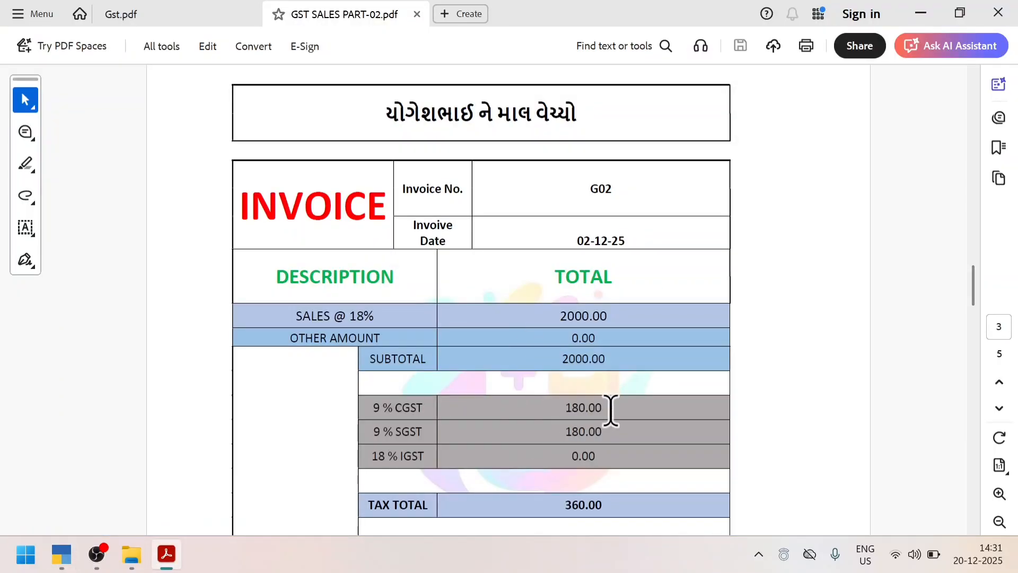
scroll(601, 426, "down", 2)
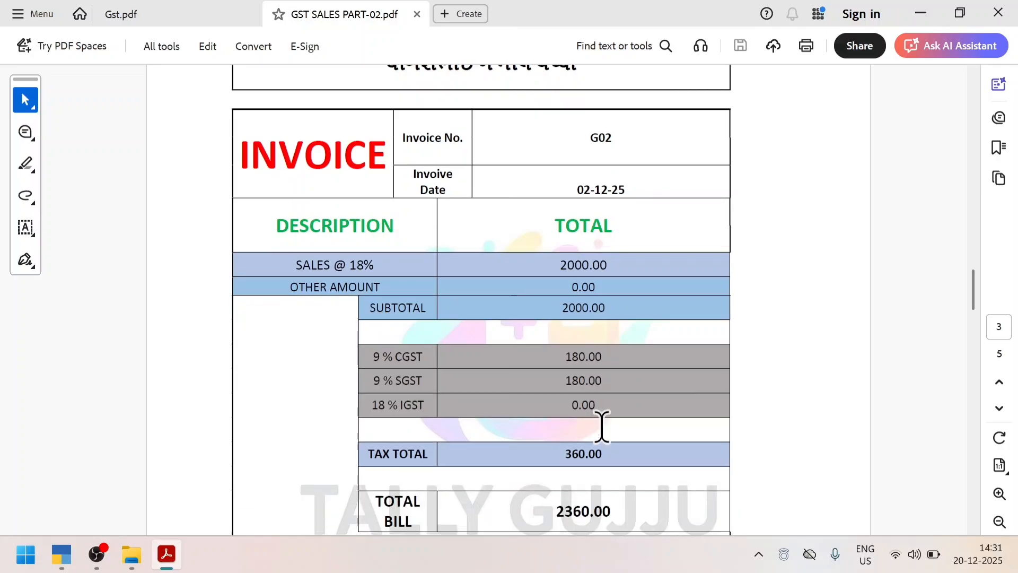
scroll(602, 427, "down", 1)
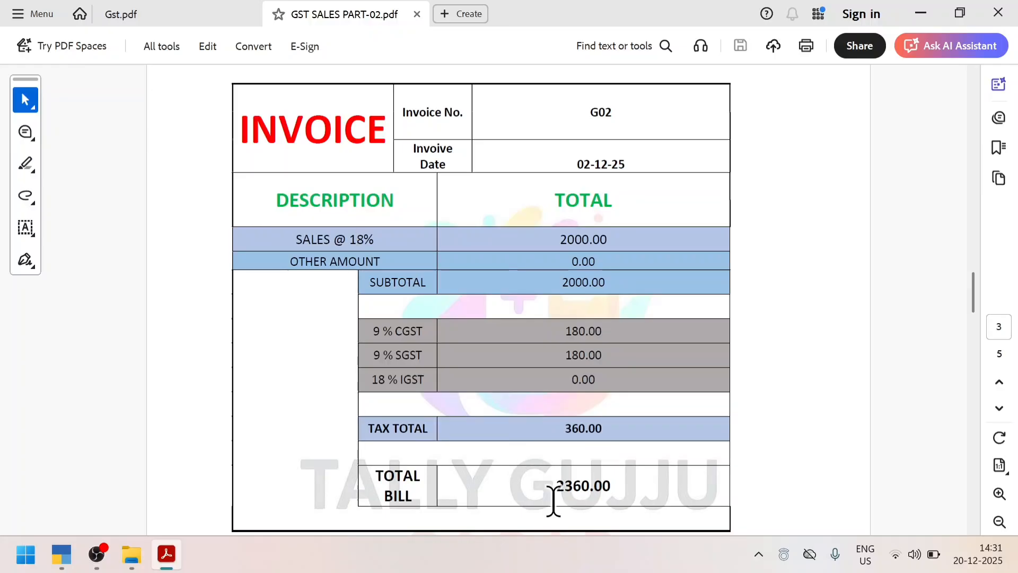
key("alt+Tab")
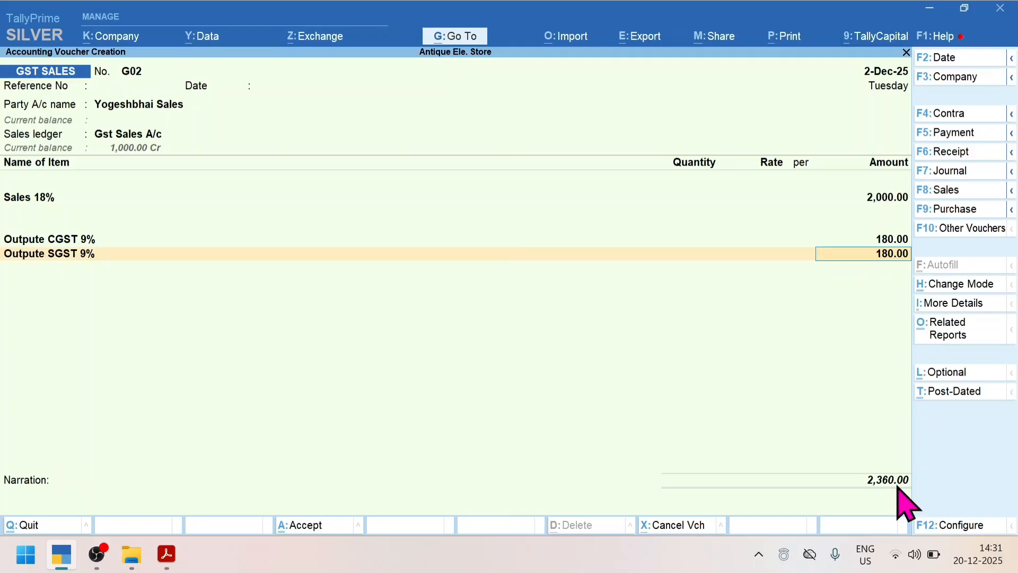
- Finish voucher G02 with a New Ref bill-wise entry for the full amount and no narration, and save it
key("Return")
key("Return")
key("Return")
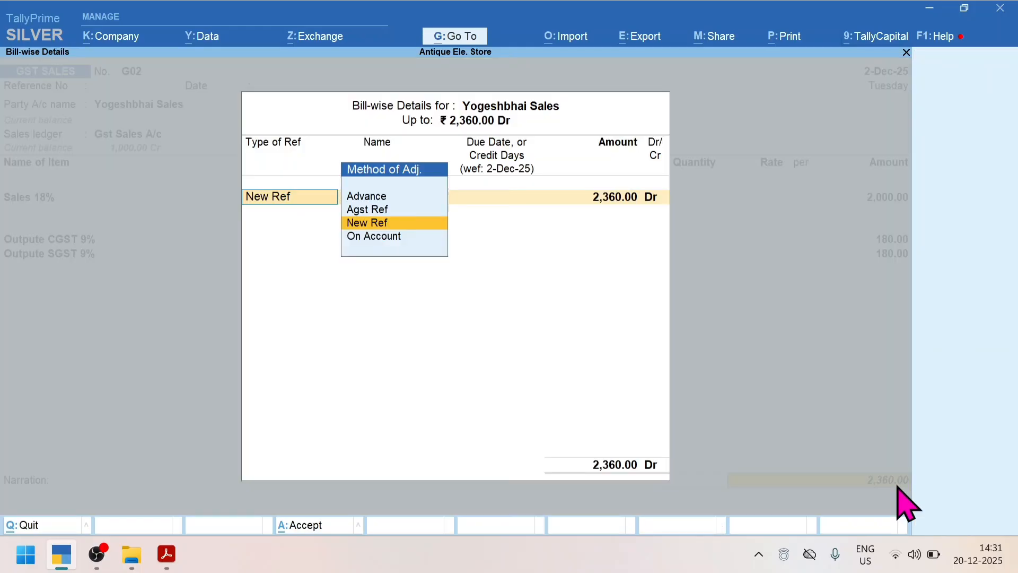
key("Return")
key("Return")
key("Return")
key("Return")
key("Return")
key("Return")
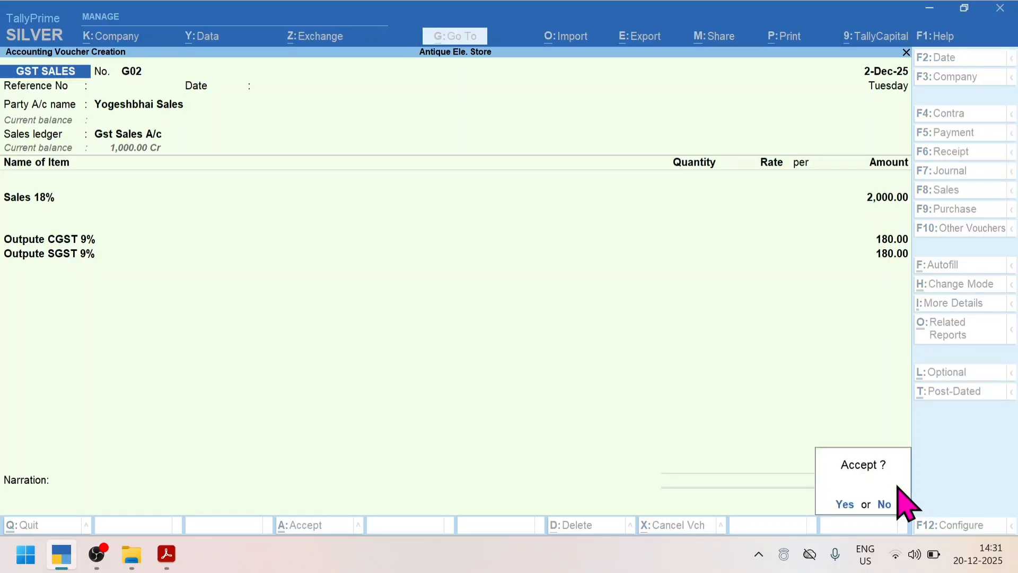
key("Return")
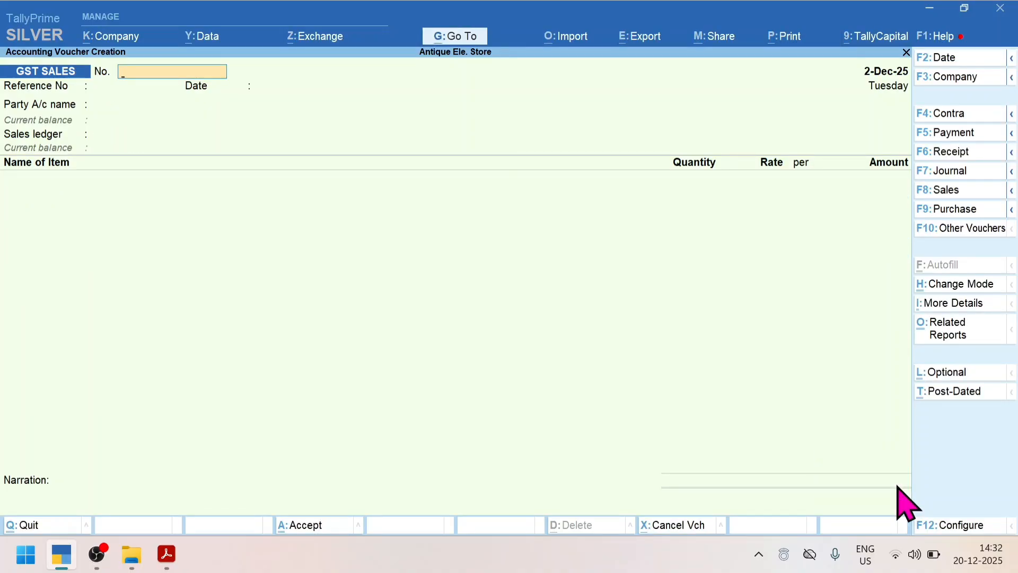
- Switch to the PDF, find the next invoice, G03, review its details, and return to TallyPrime
key("alt+Tab")
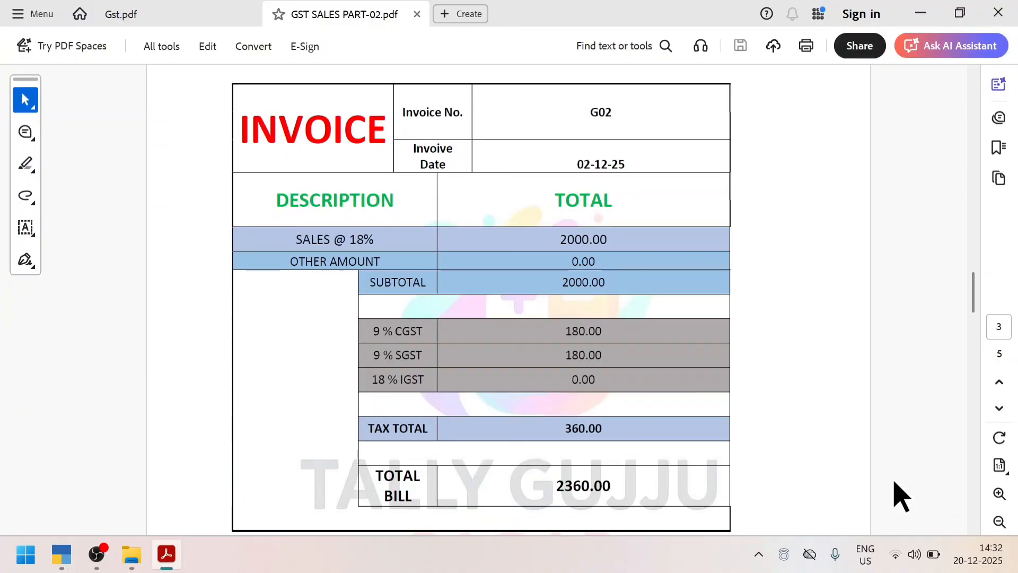
scroll(621, 418, "down", 2)
scroll(621, 417, "down", 15)
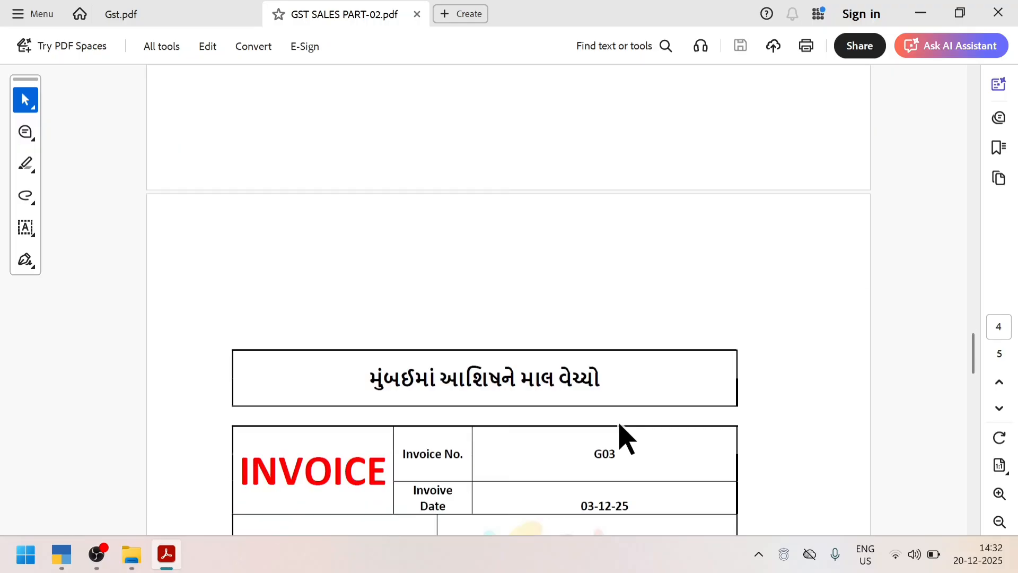
scroll(621, 435, "down", 4)
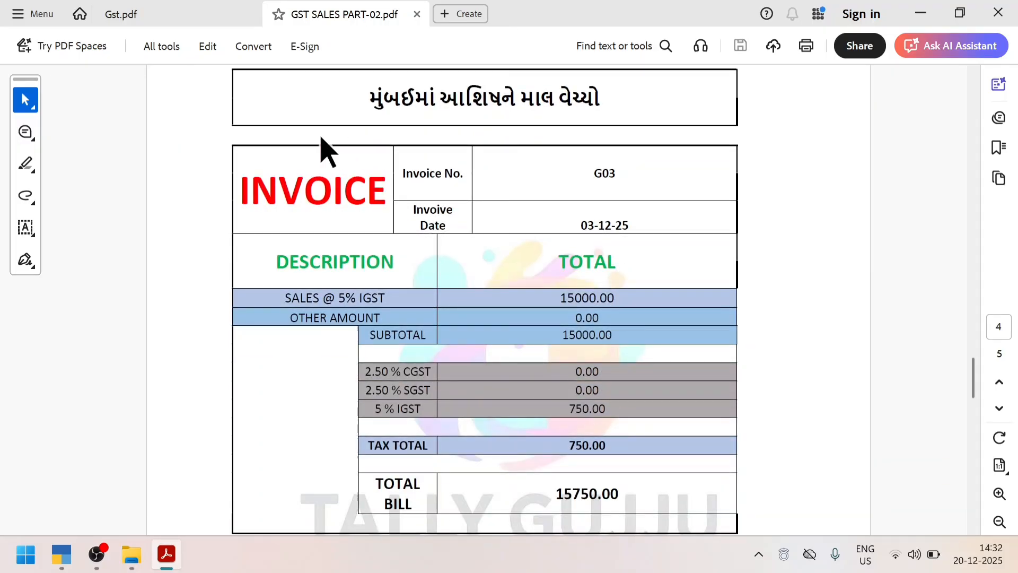
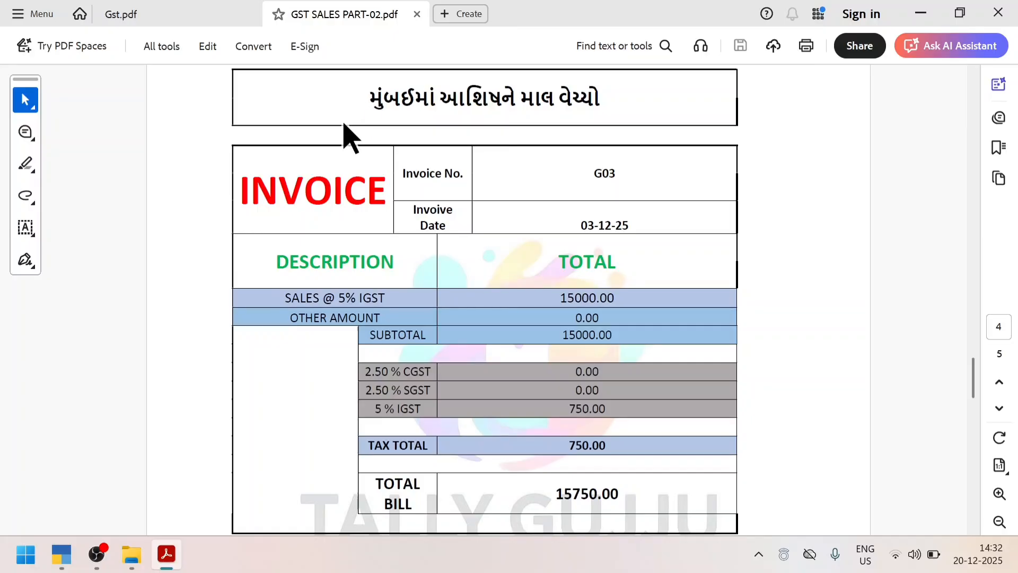
key("alt+Tab")
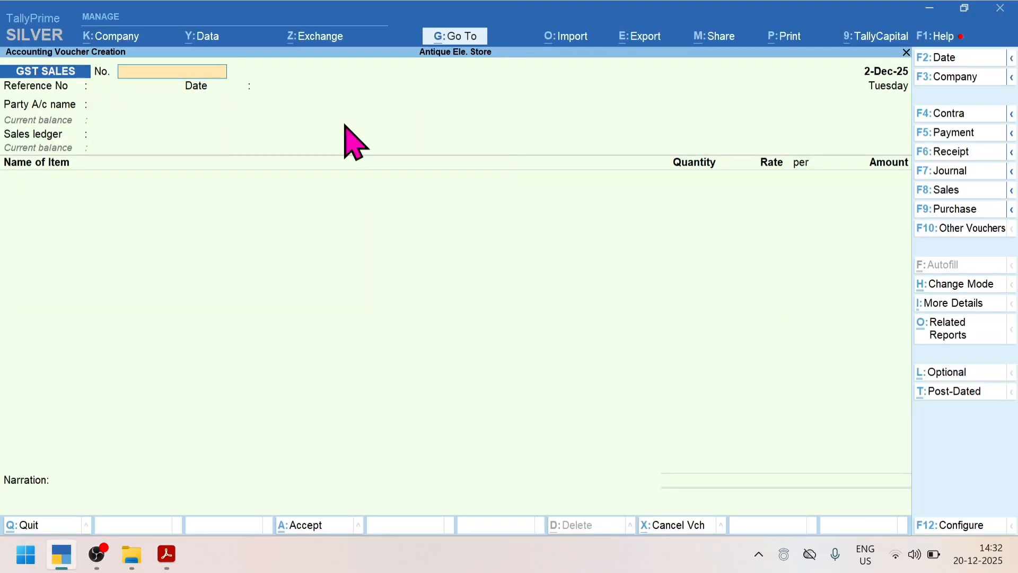
- Number the new GST SALES voucher G03, date it 3-Dec-25, and leave the reference number and reference date blank
type("G02")
key("BackSpace")
type("3")
key("Return")
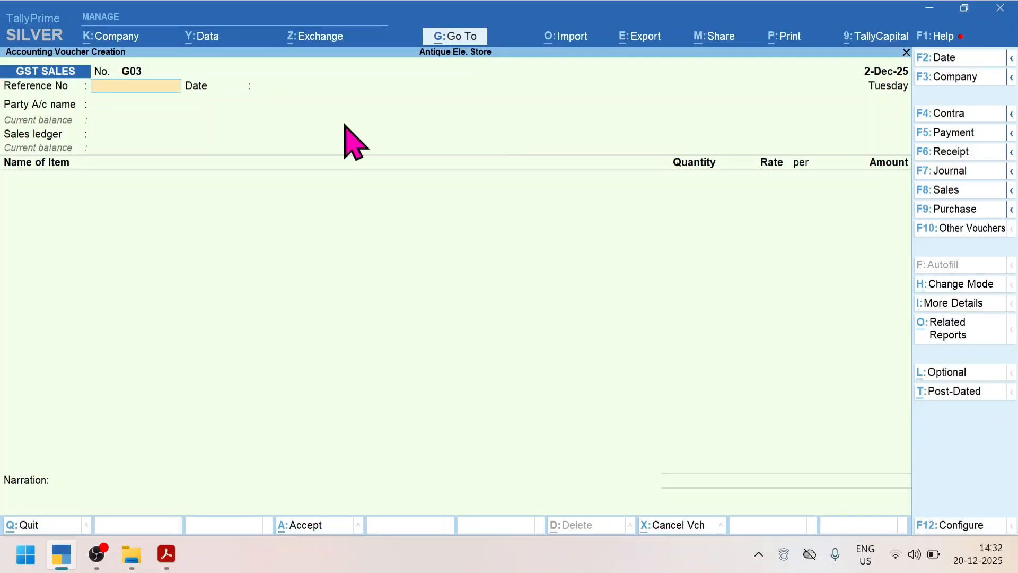
key("F2")
key("Return")
key("Return")
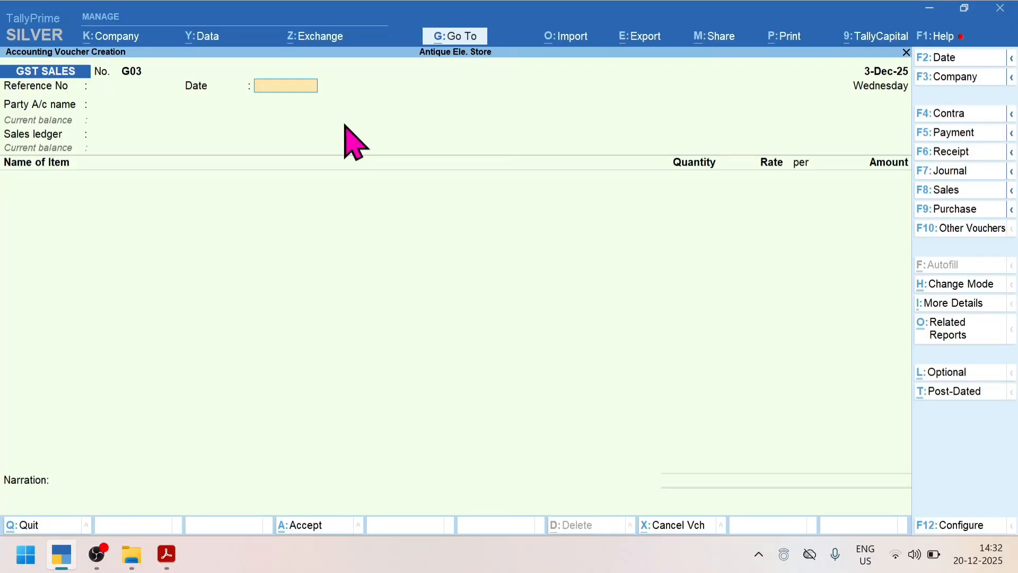
key("Return")
- Check the buyer on the PDF invoice and start a party ledger named with the customer's name plus Sales, without an alias
key("alt+Tab")
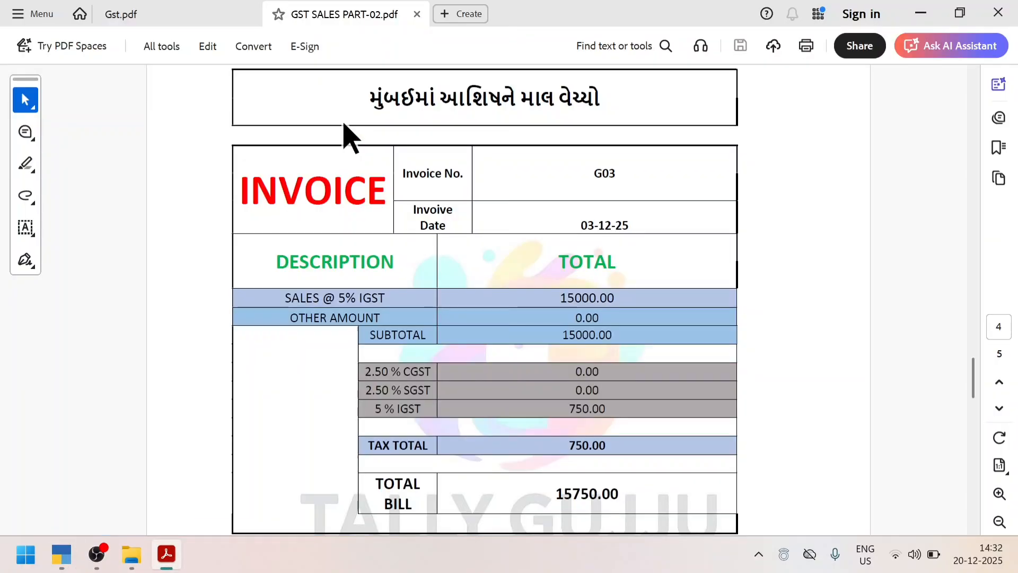
key("alt+Tab")
type("Ash")
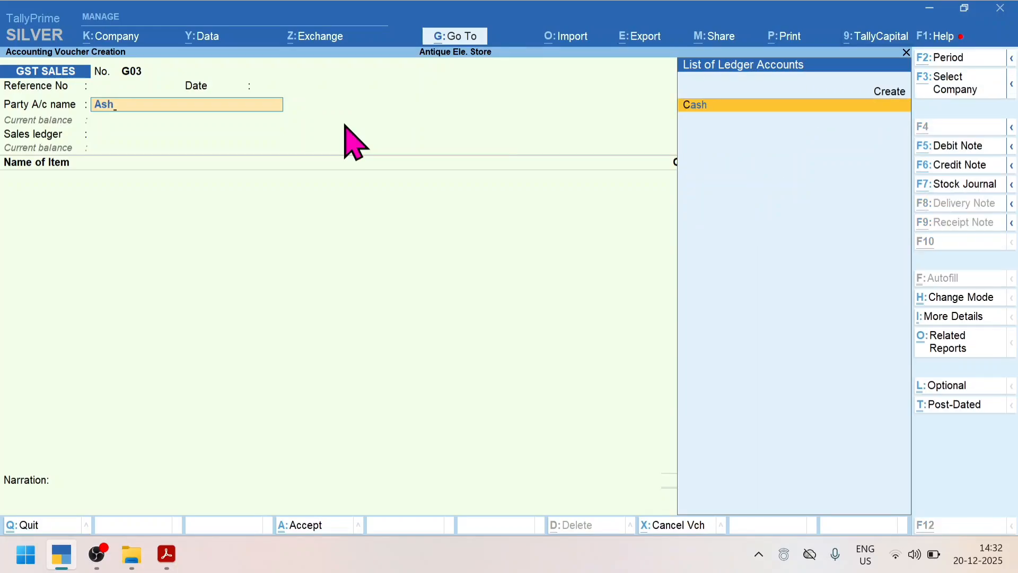
key("alt+c")
type("Ashishbhai")
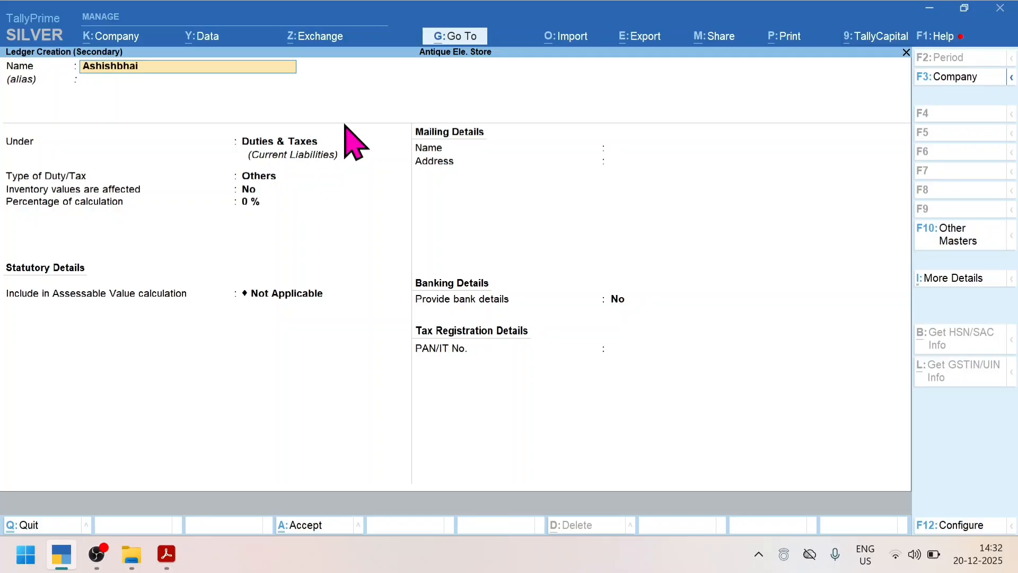
type(" Sales")
key("Return")
key("Return")
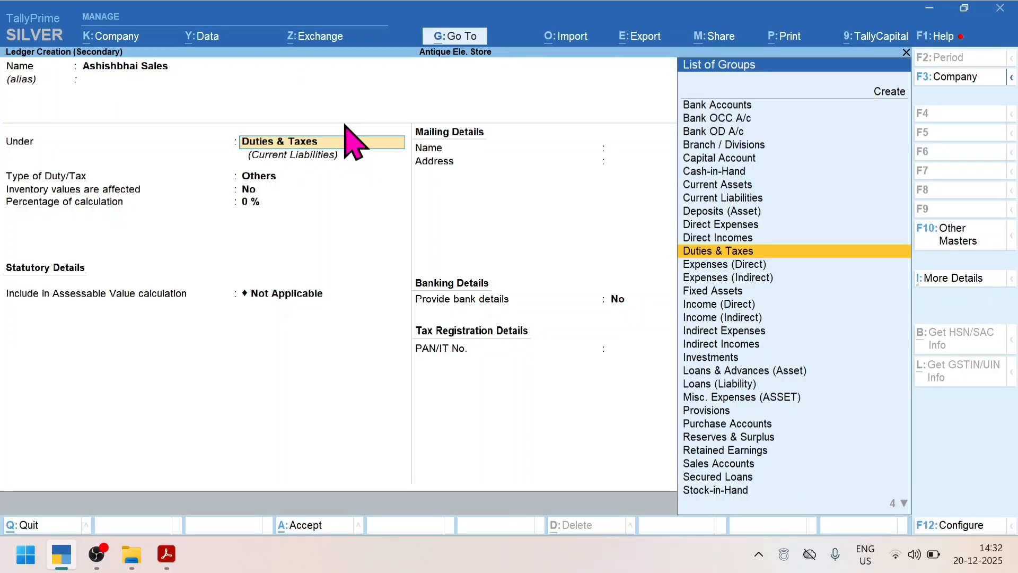
- Place the customer ledger under Sundry Debtors and keep bill-by-bill balances set to Yes
type("Su")
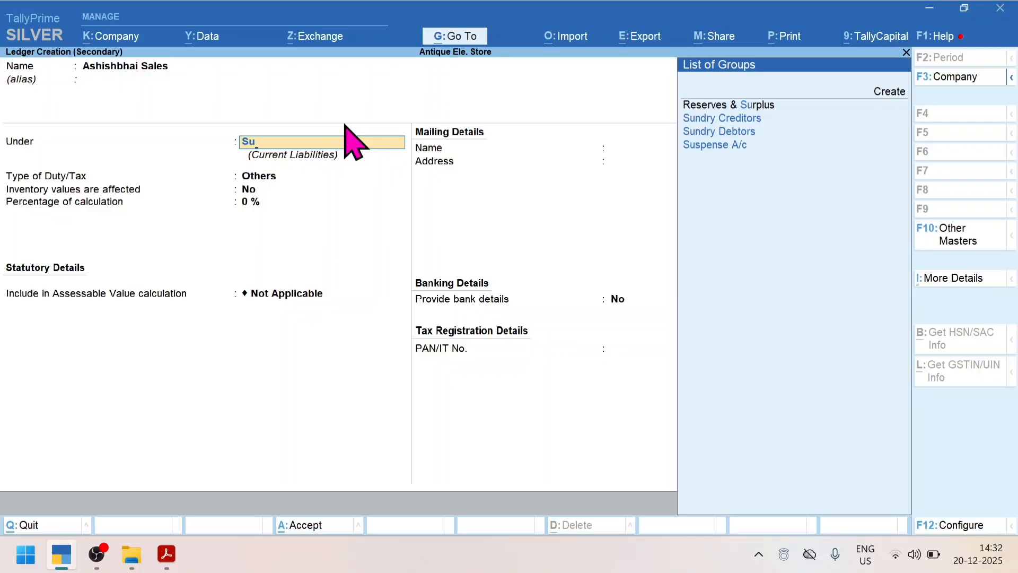
key("Down")
key("Down")
key("Return")
key("Return")
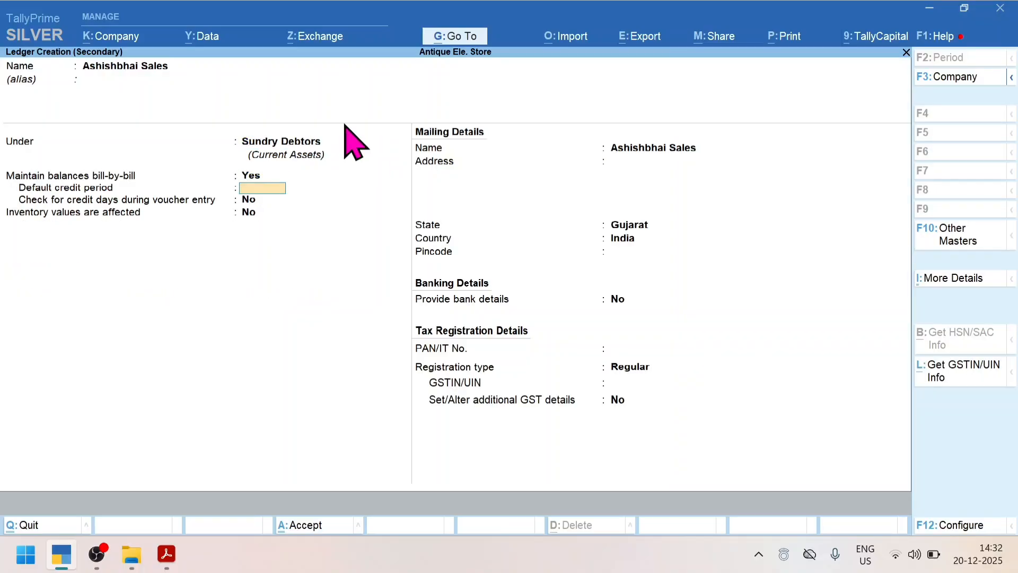
- Leave the credit period and address blank, and set the customer ledger's state to Maharashtra
key("Return")
key("Return")
key("Return")
key("Return")
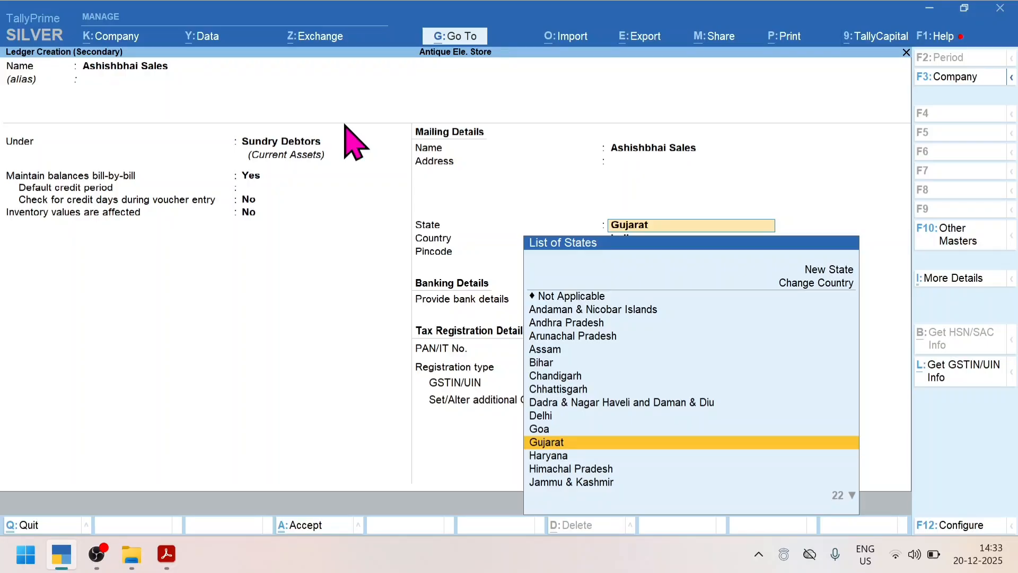
type("Ma")
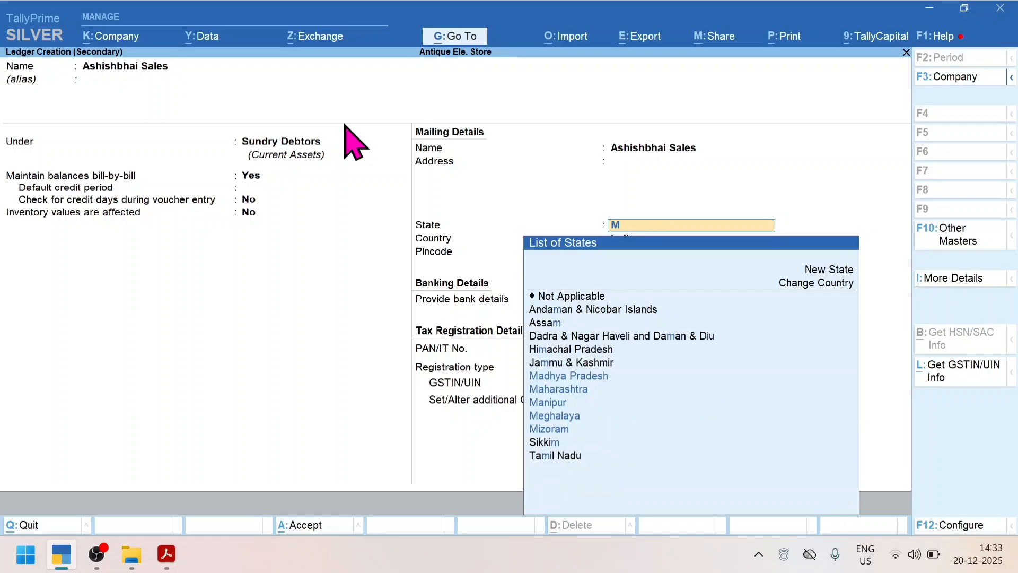
key("Down")
key("Down")
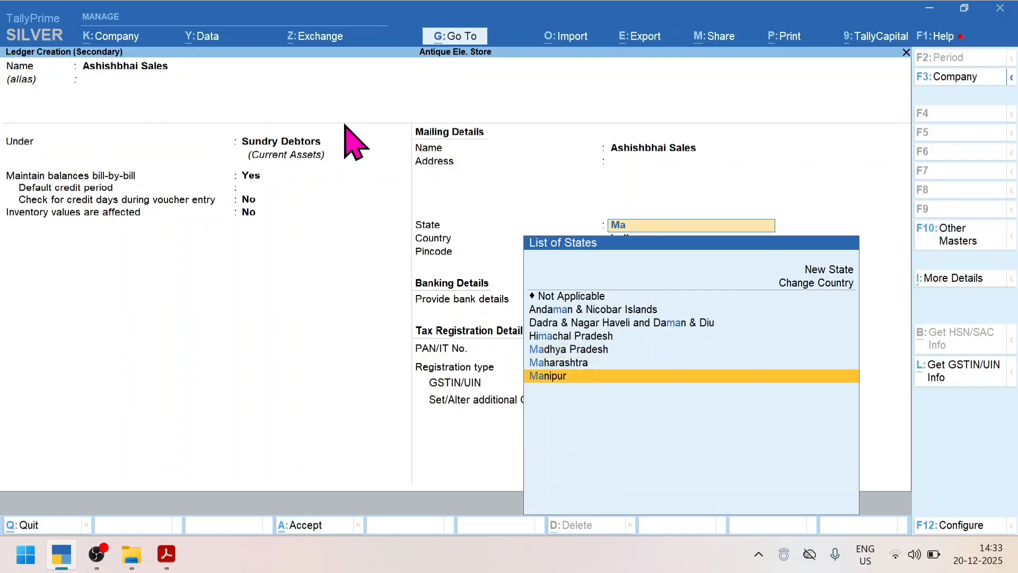
key("Up")
key("Return")
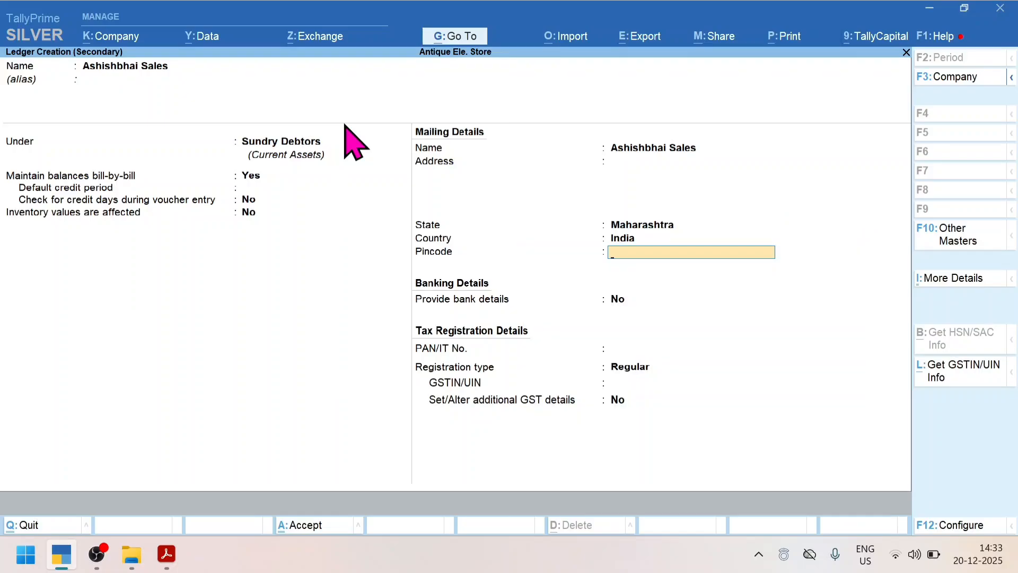
- Leave pincode, PAN and GSTIN blank, keep bank details at No and registration type Regular, and save the customer ledger
key("Return")
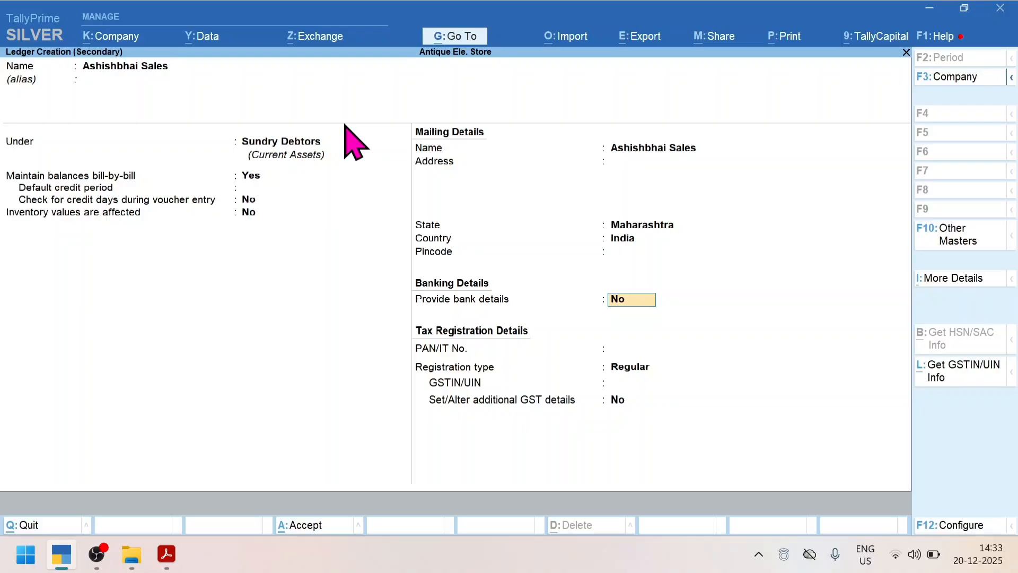
key("Return")
key("Return")
key("Return")
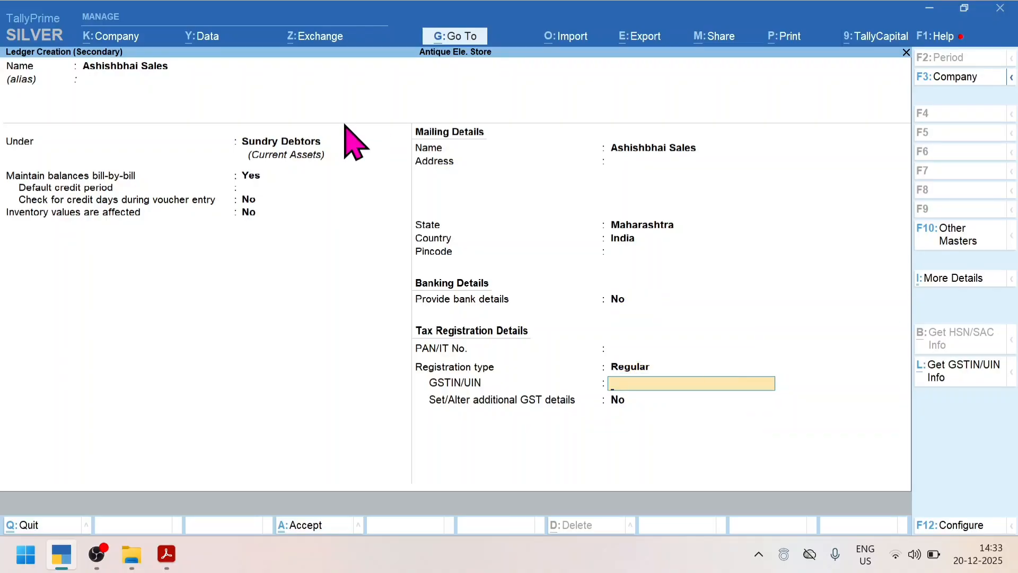
key("Return")
key("Return")
key("Return")
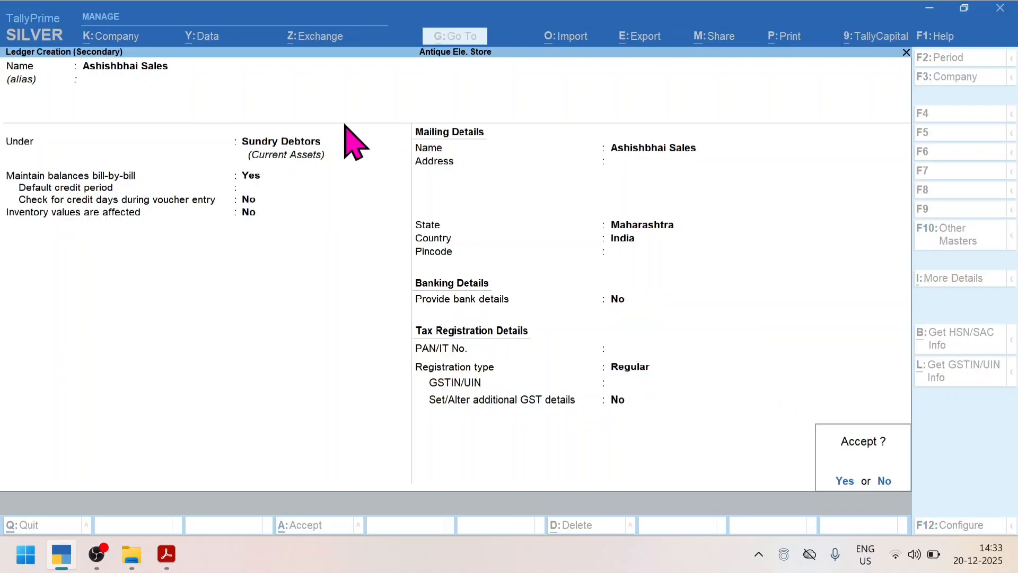
key("Return")
- Leave the dispatch details blank, keep the default party details, and choose Gst Sales A/c as the sales ledger
key("Return")
key("Return")
key("Return")
key("Return")
key("Return")
key("Return")
key("Return")
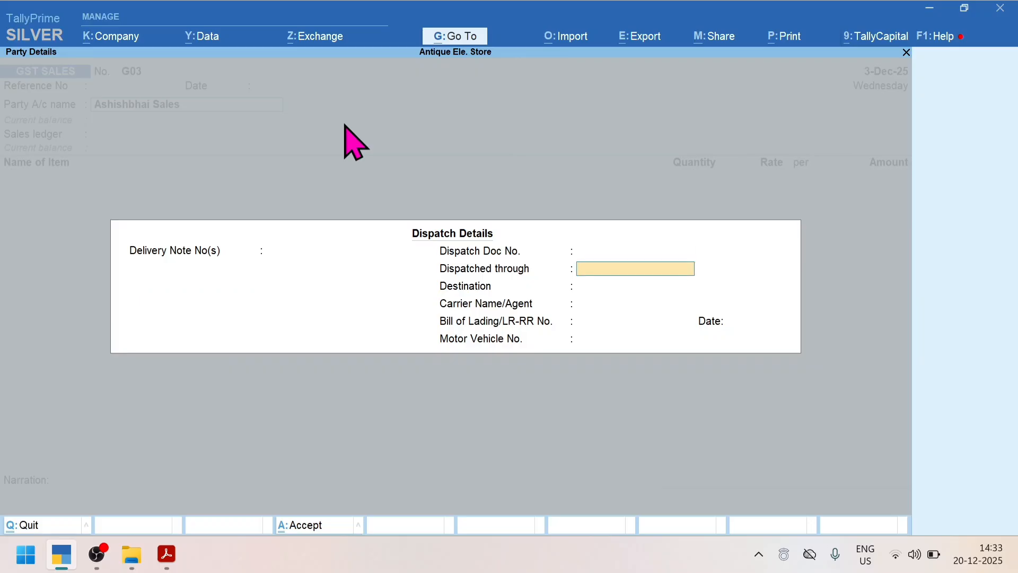
key("Return")
key("Return")
key("Return")
key("Return")
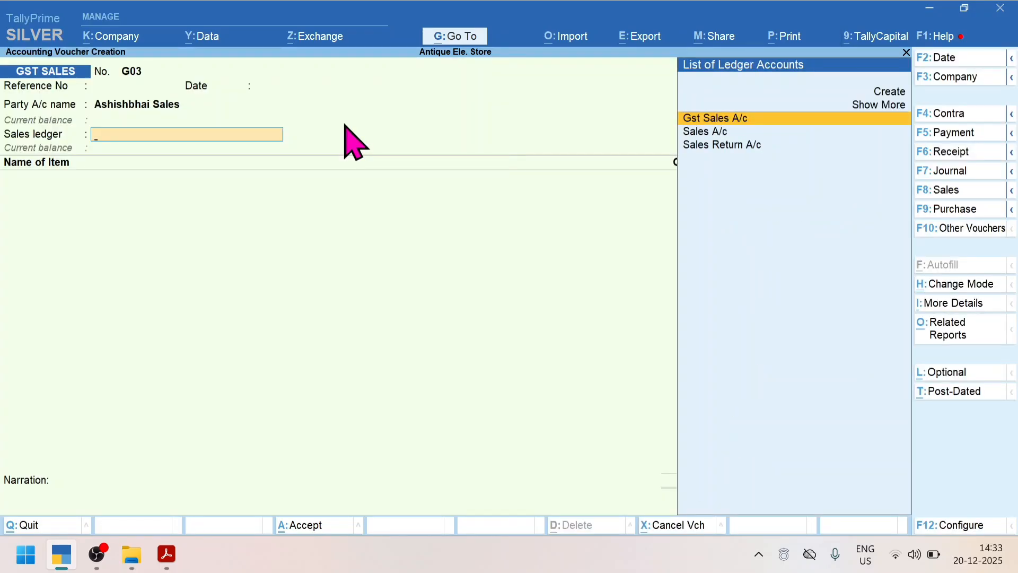
key("Return")
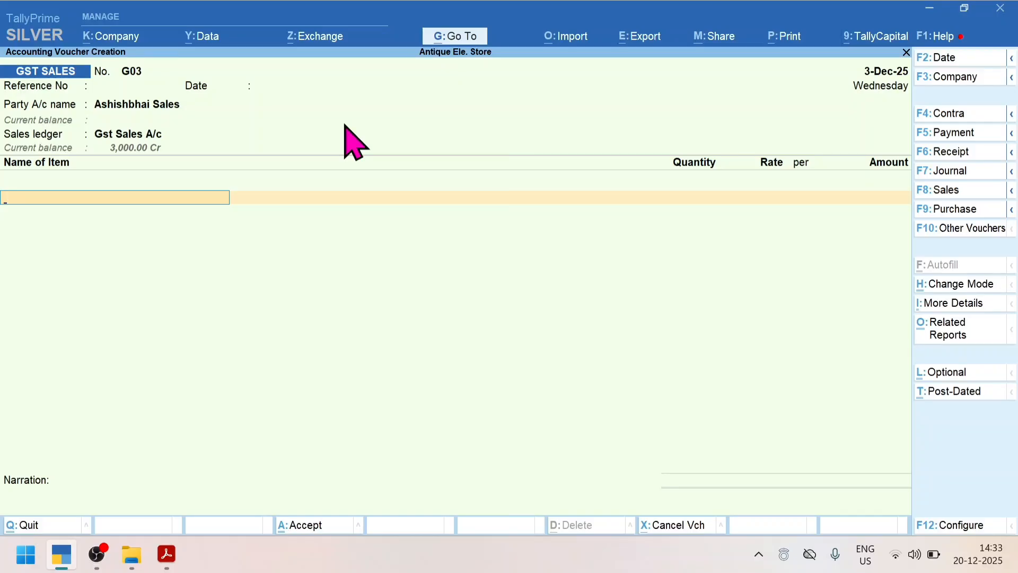
- Check the PDF invoice for the item and amount, enter Sales @ 5% at 15,000, and end the item list
type("Sal")
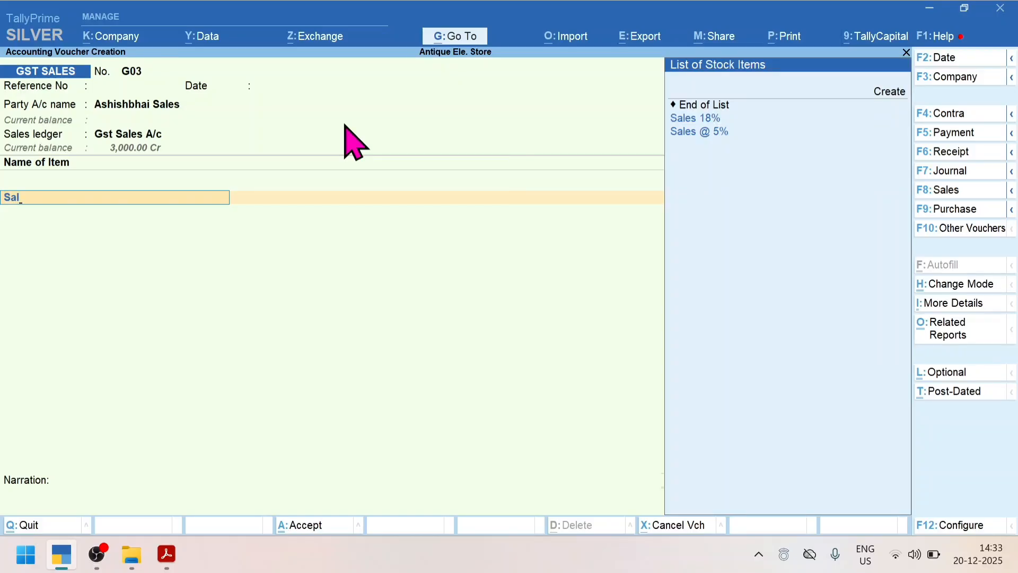
key("alt+Tab")
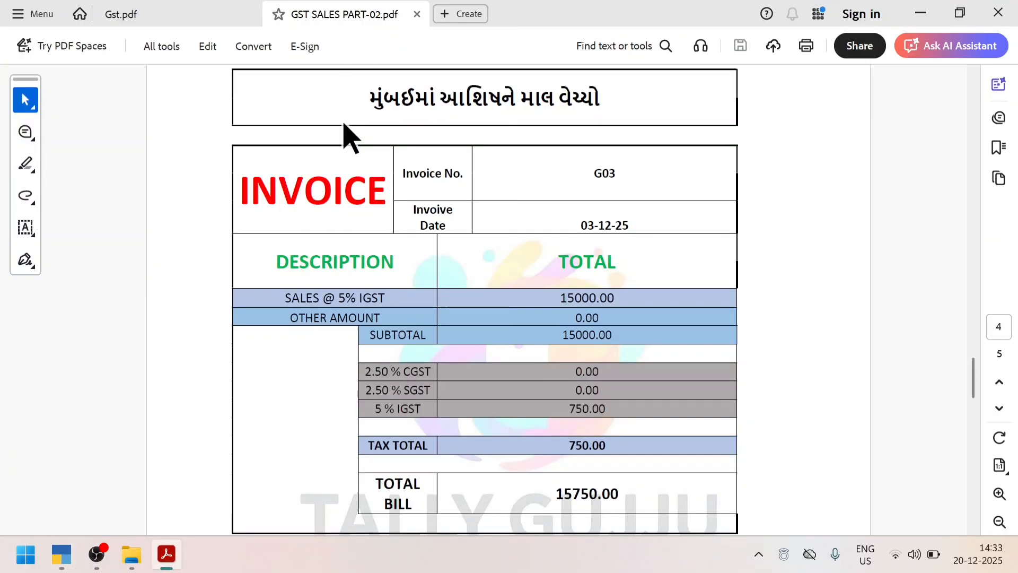
key("alt+Tab")
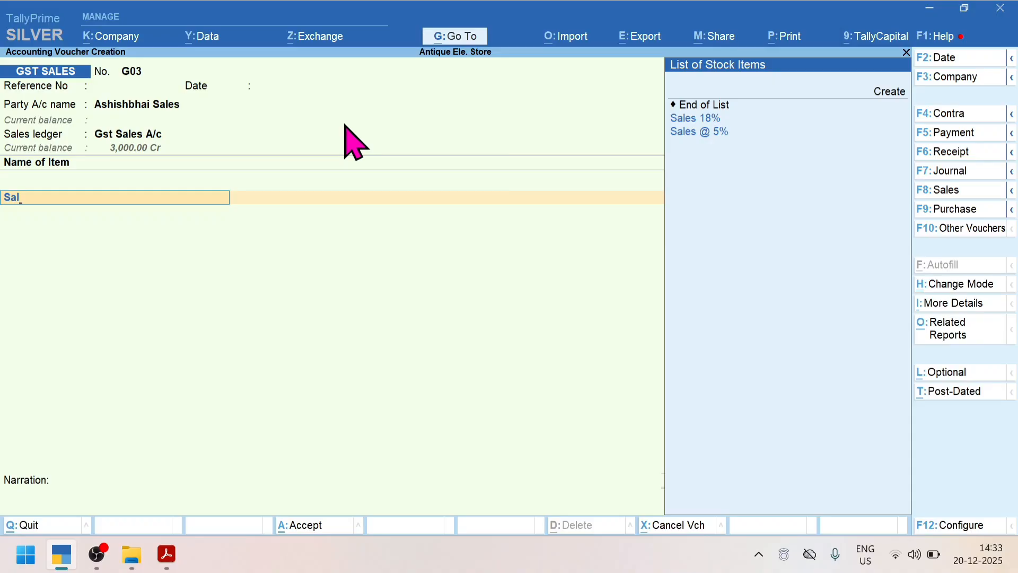
key("Down")
key("Down")
key("Return")
key("alt+Tab")
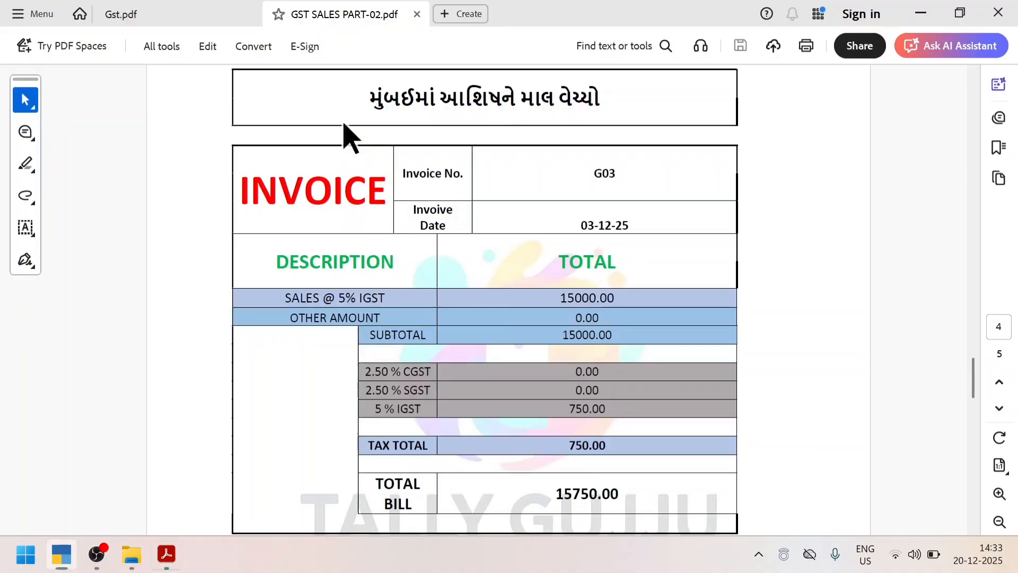
key("alt+Tab")
type("15")
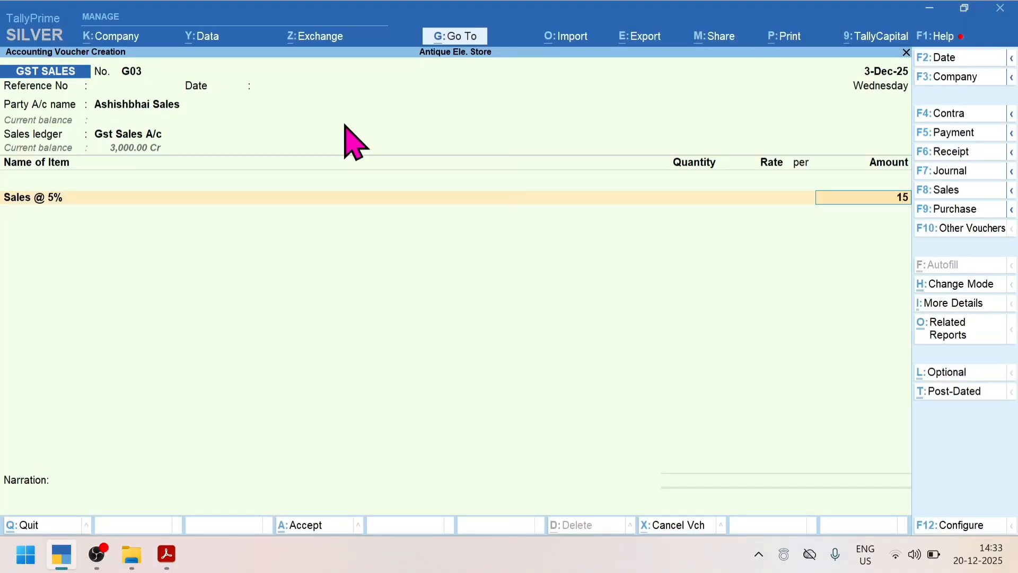
type(",000")
key("Return")
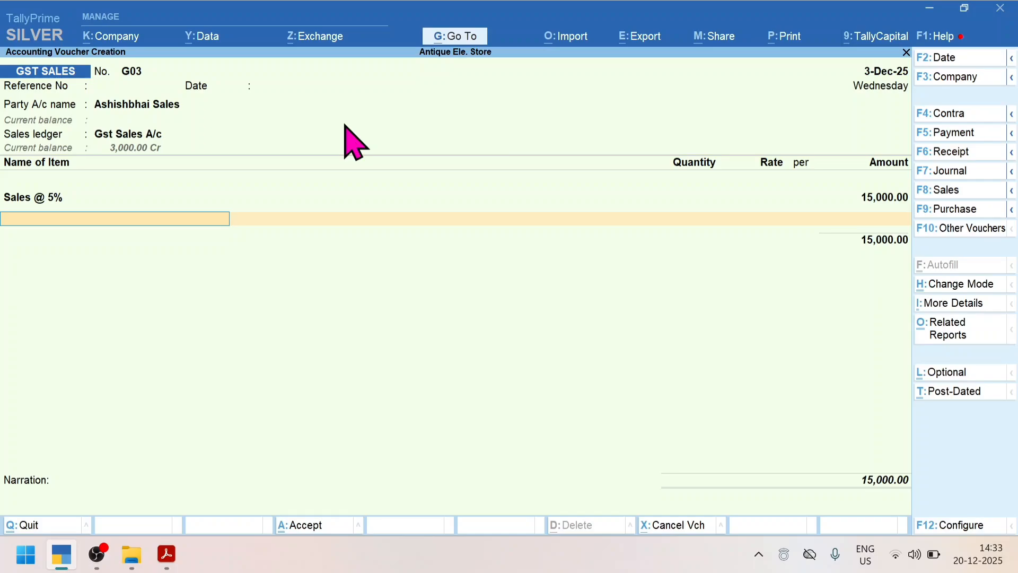
key("Return")
type("Out")
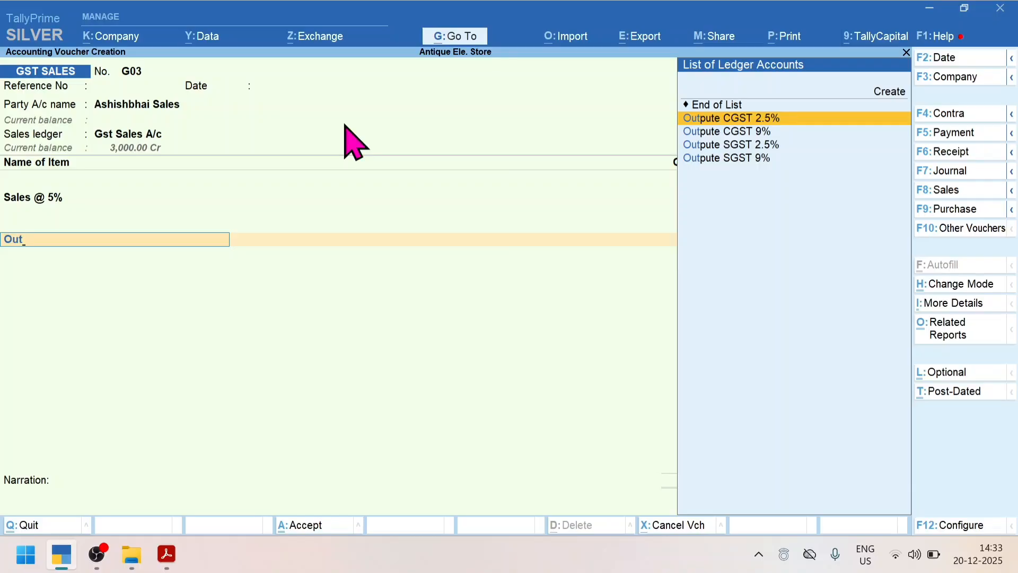
key("Return")
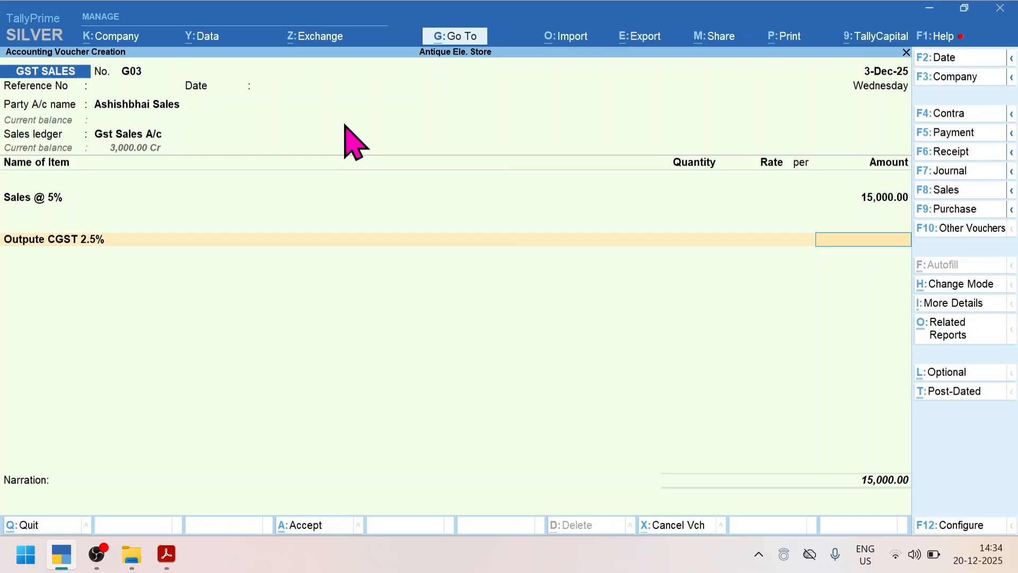
key("BackSpace")
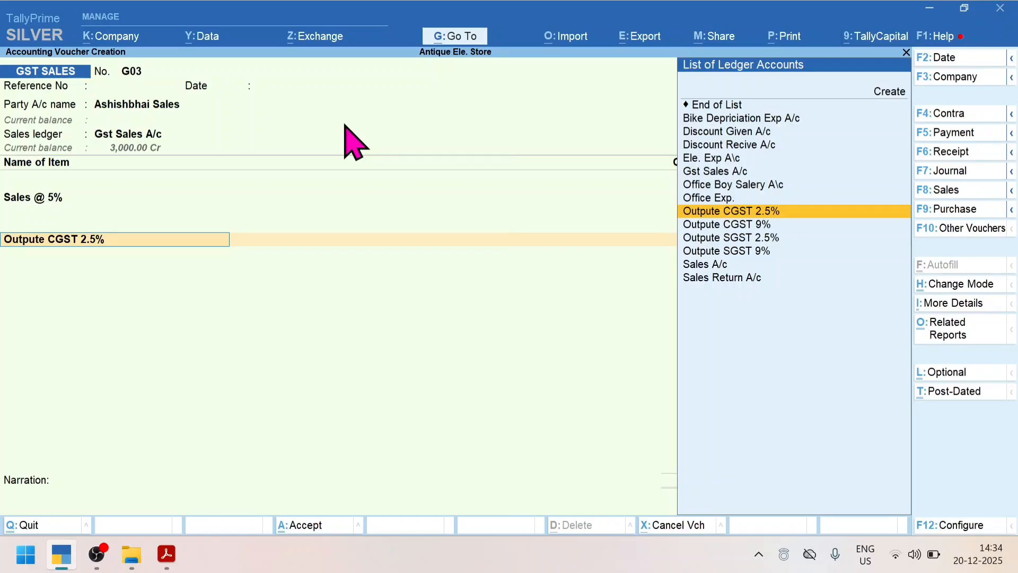
- Start a new tax ledger named Outpute IGST 5% without an alias and place it under Duties & Taxes
key("alt")
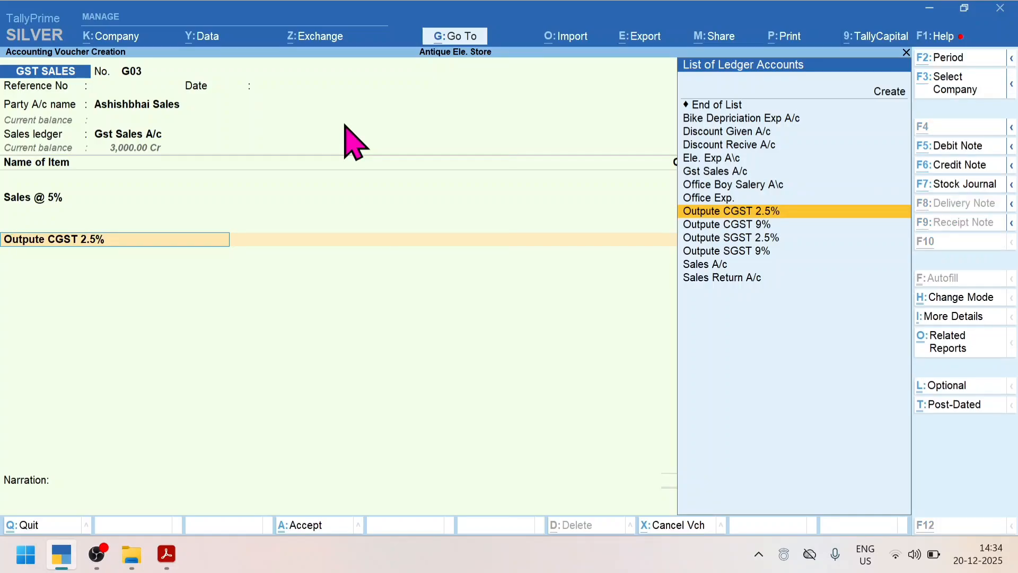
key("alt+c")
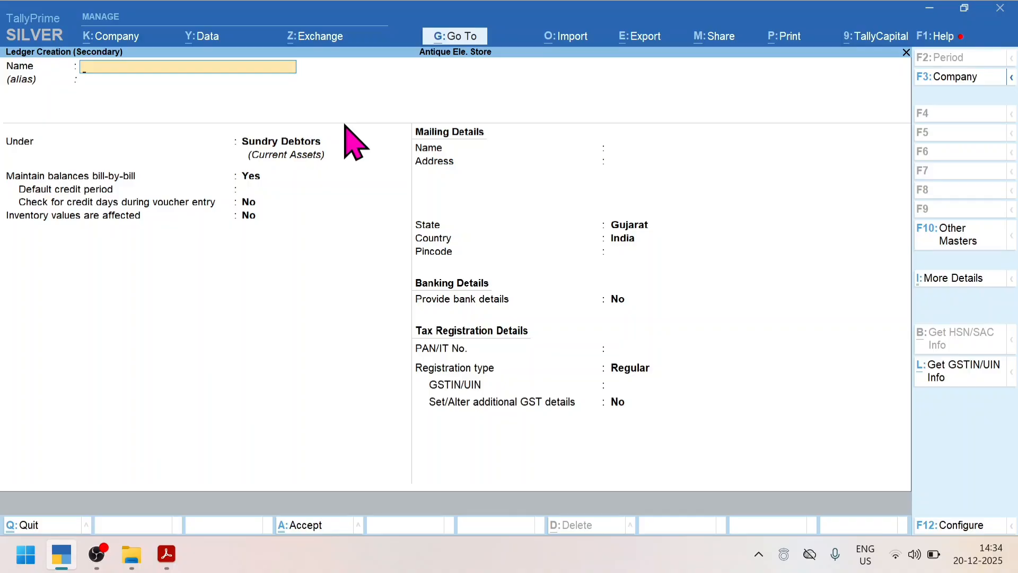
type("Outpute IGST 5%")
key("Return")
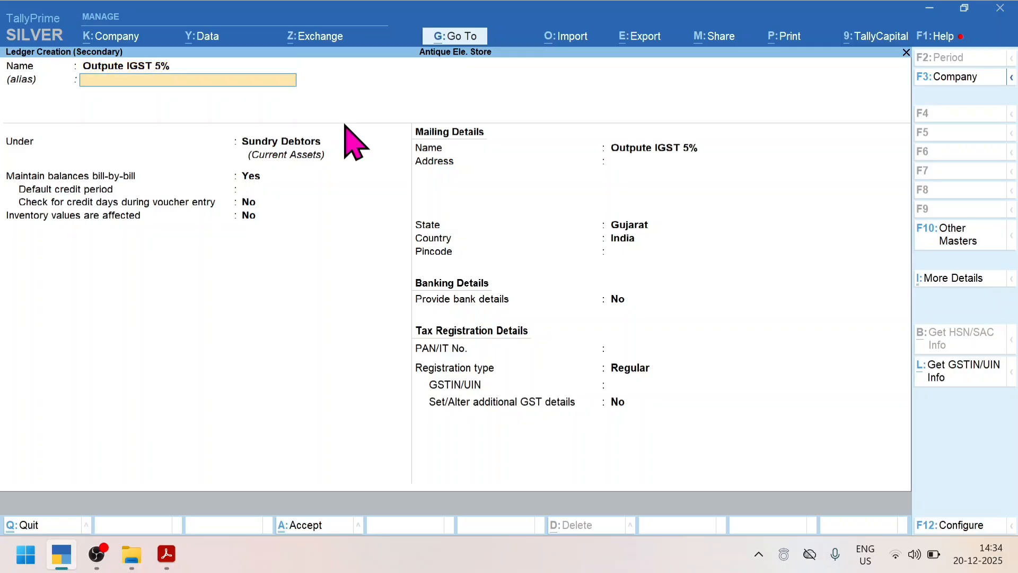
type("Du")
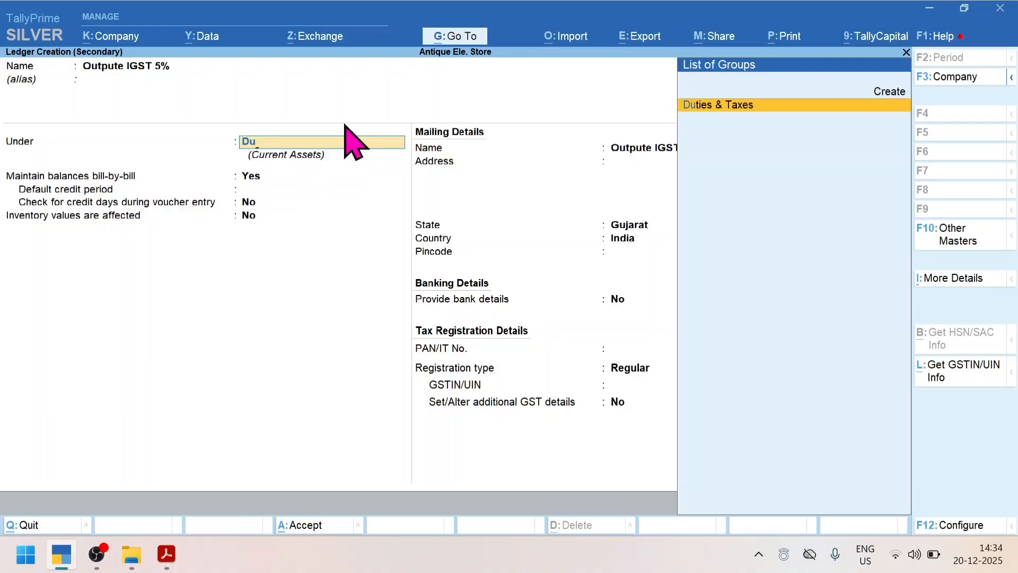
key("Return")
- Set the ledger's duty type to GST and tax type to IGST, keep 0 % and Not Applicable rounding, and save it
key("Up")
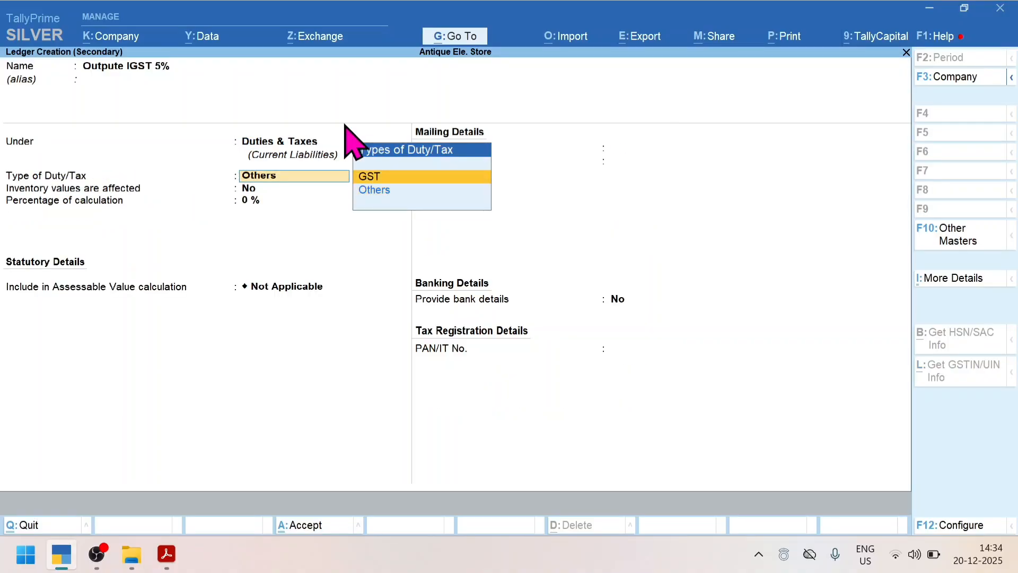
key("Return")
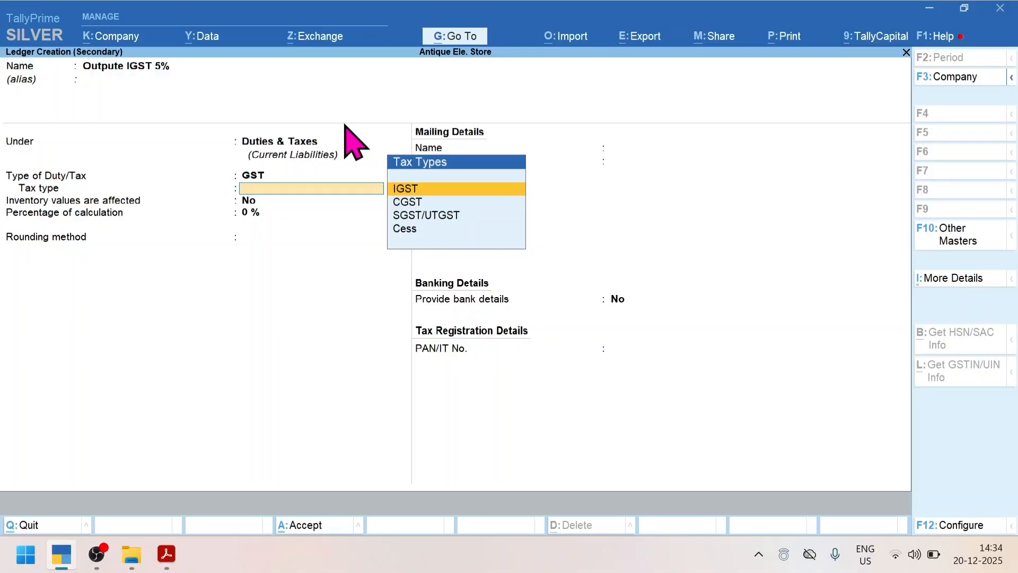
key("Return")
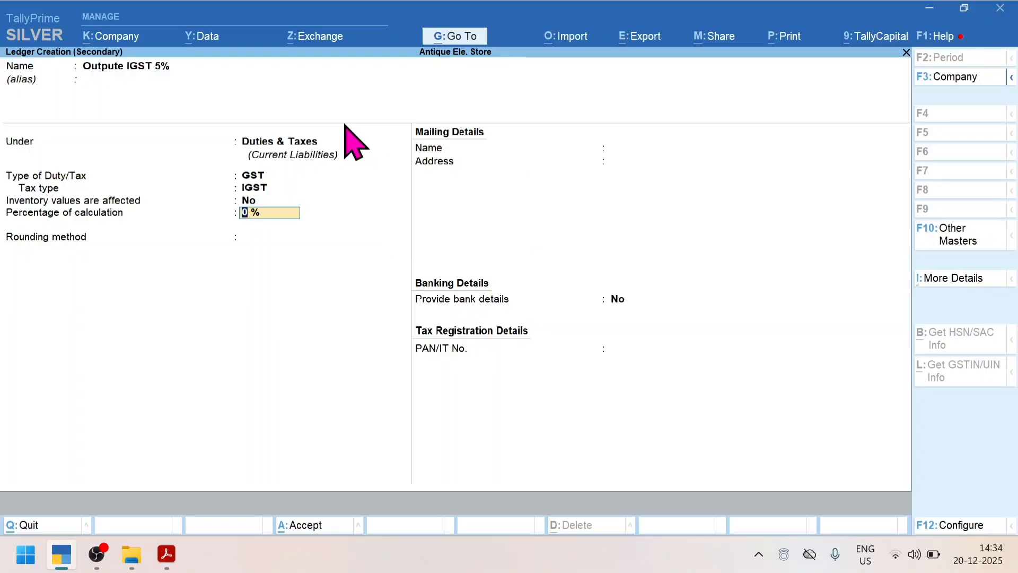
key("Return")
key("Return")
key("Return")
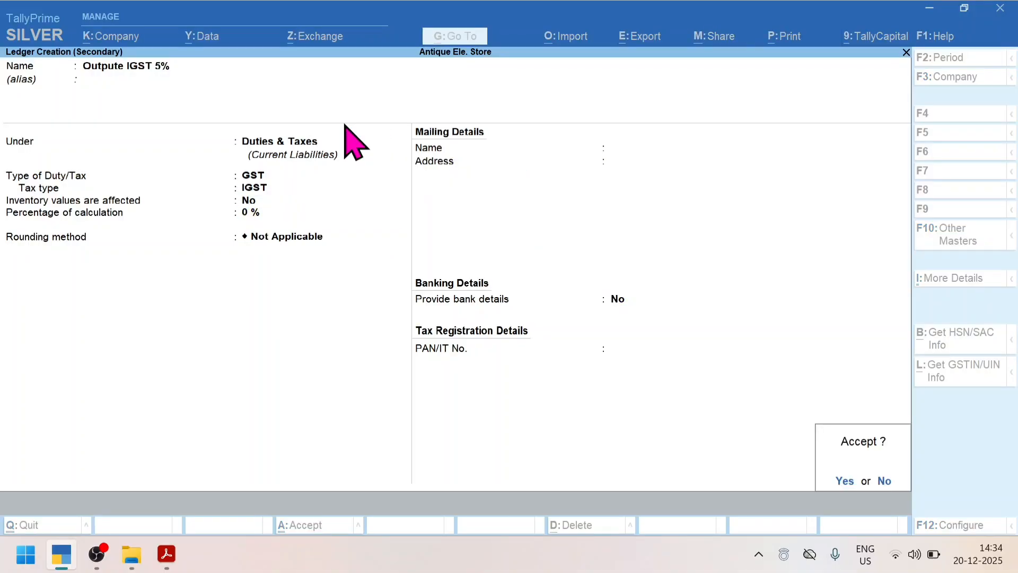
key("Return")
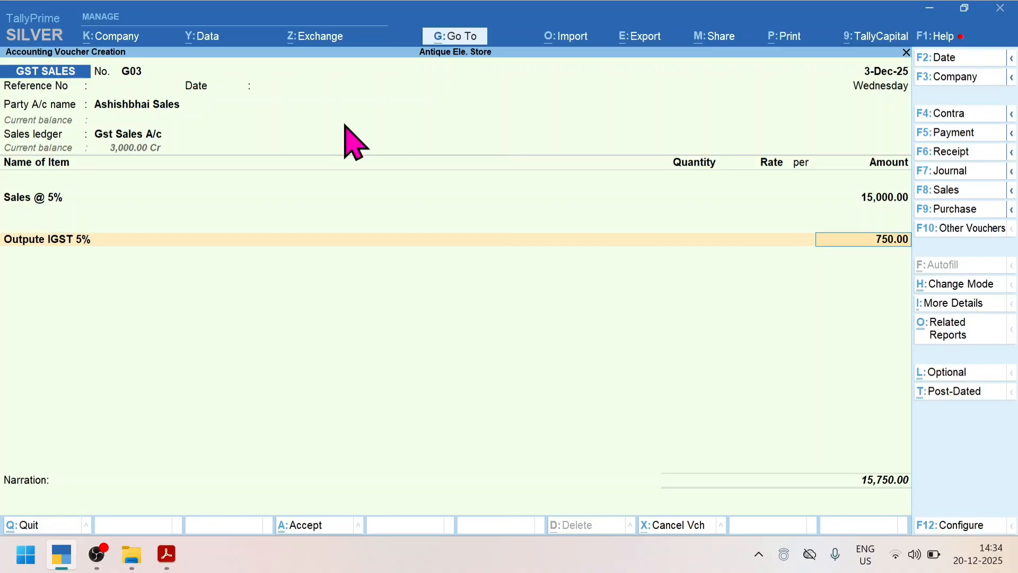
- Compare the IGST and bill total with the PDF invoice, leave the narration blank, and save voucher G03
key("alt+Tab")
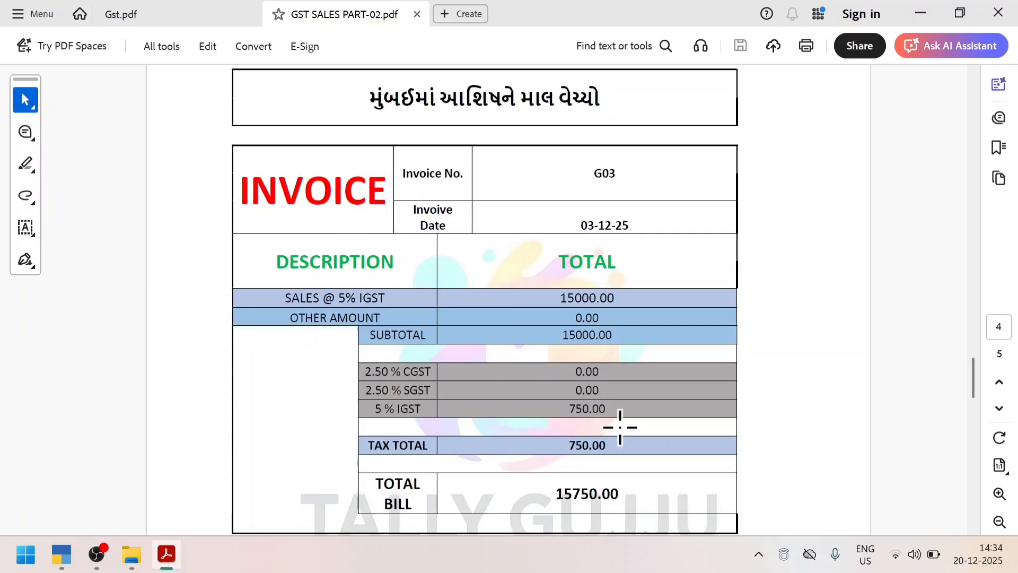
scroll(620, 427, "down", 1)
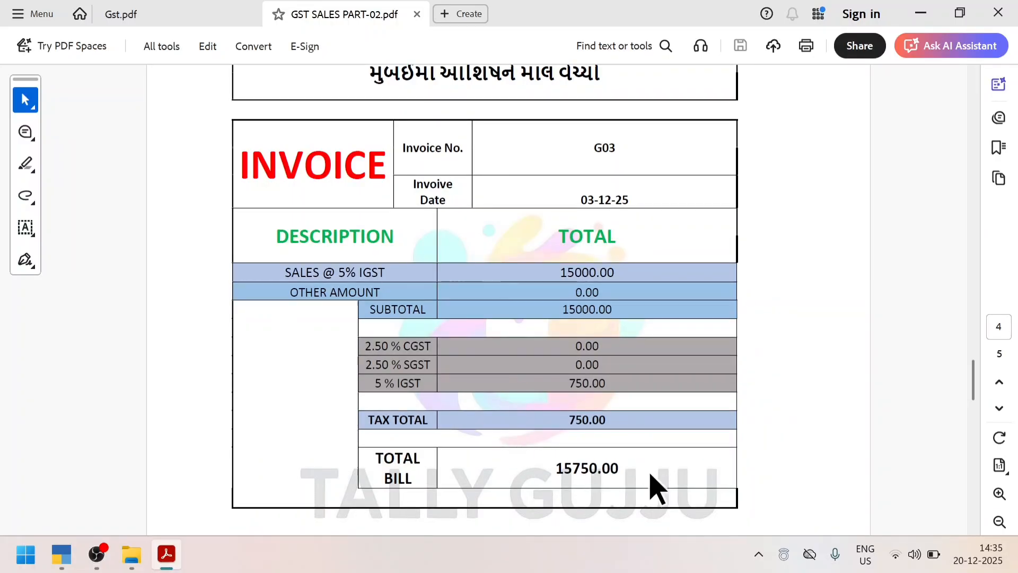
key("alt+Tab")
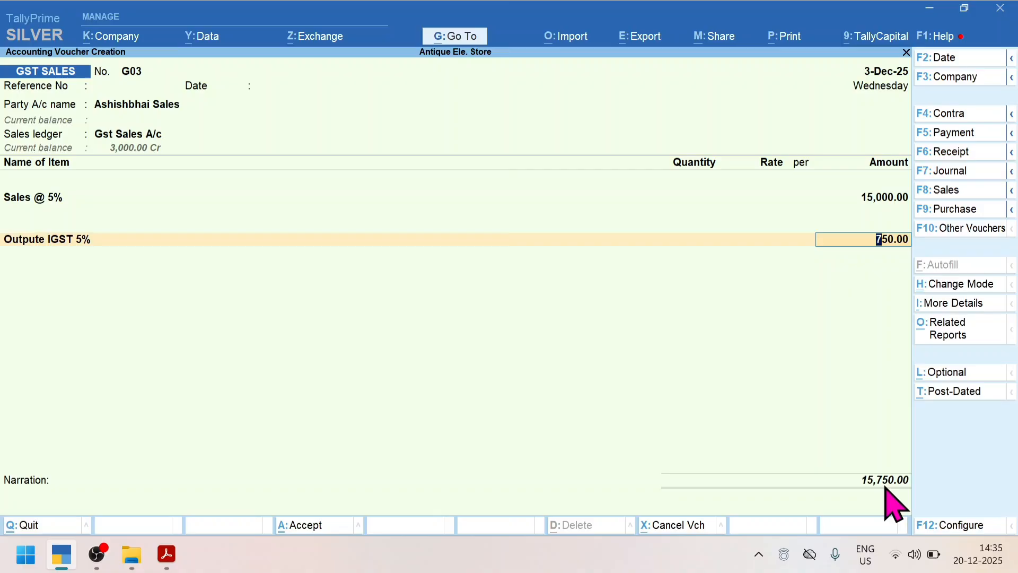
key("Return")
key("Return")
key("Return")
key("Return")
key("Return")
key("Return")
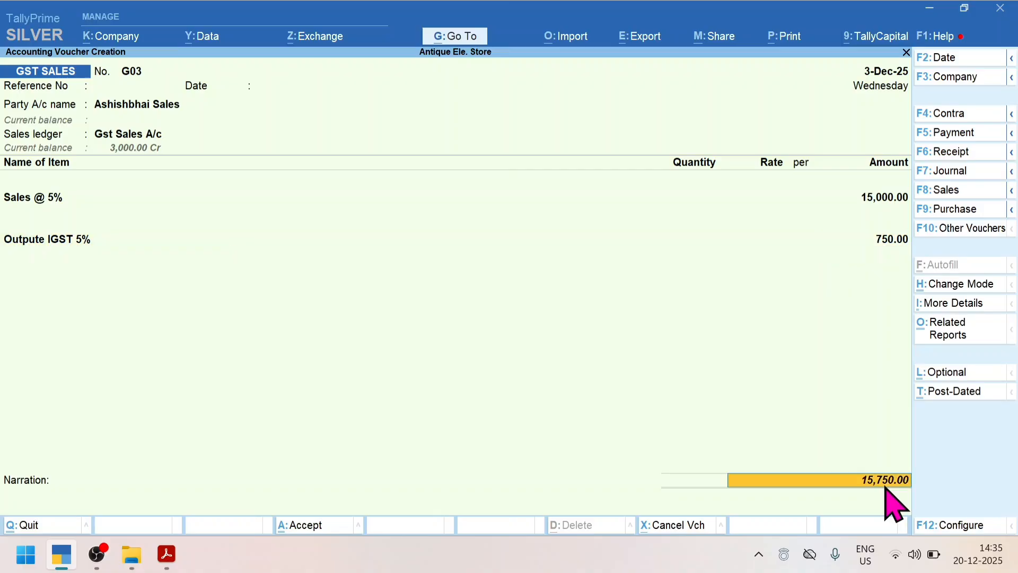
key("Return")
key("Return")
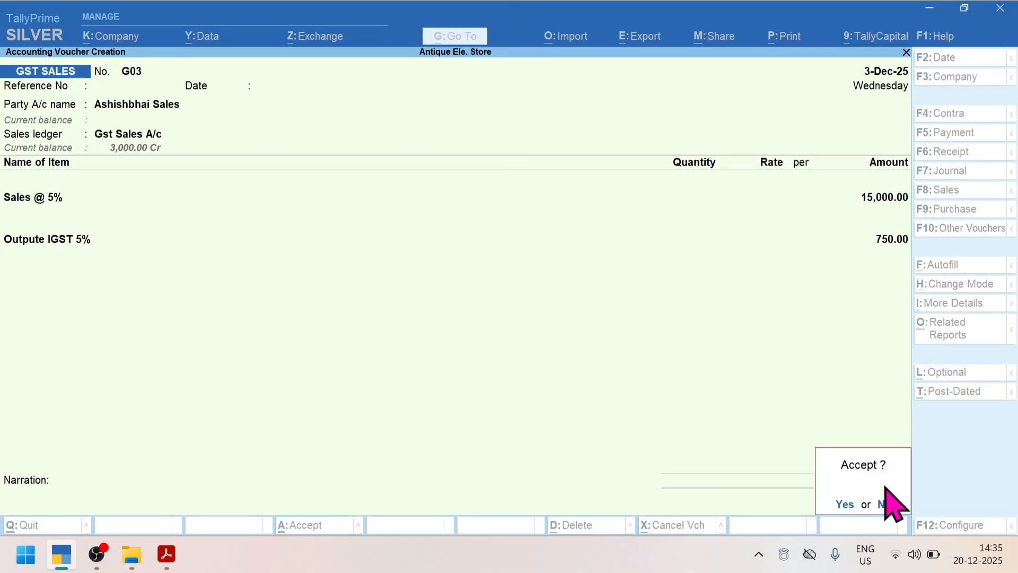
key("Return")
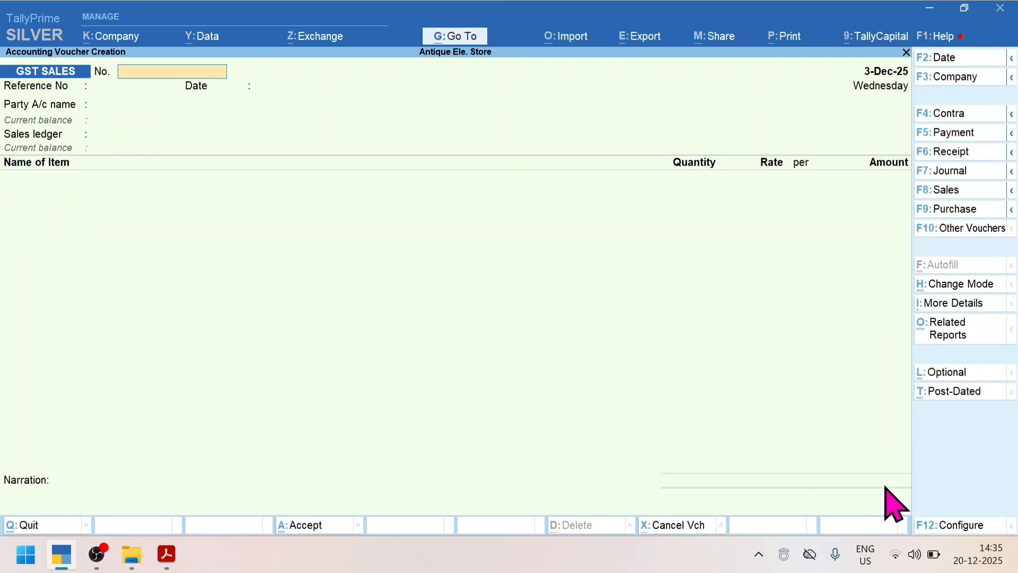
- Review the next invoice in GST SALES PART-02.pdf and number the new GST SALES voucher G04
key("alt+Tab")
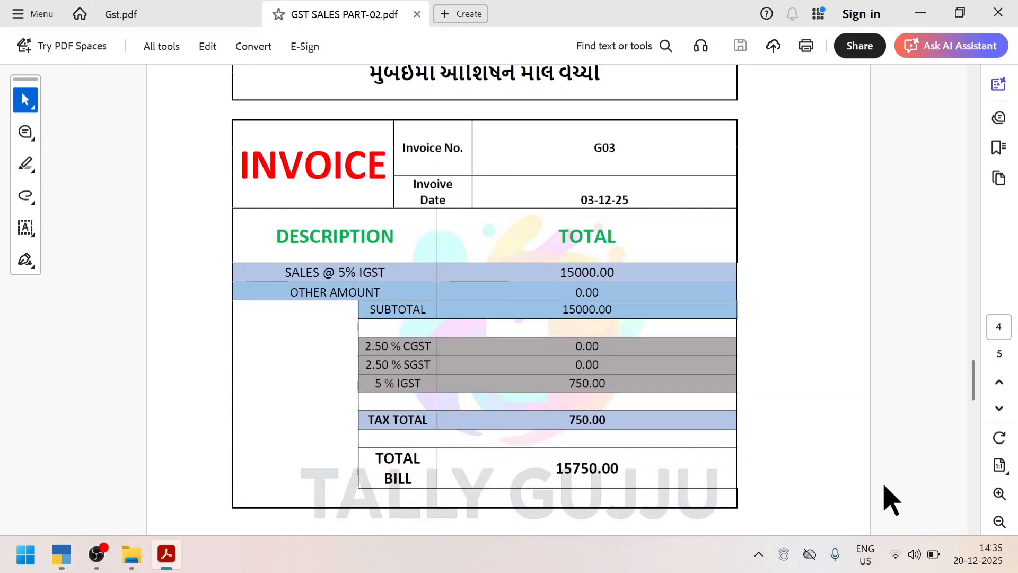
scroll(322, 298, "down", 2)
scroll(321, 298, "down", 10)
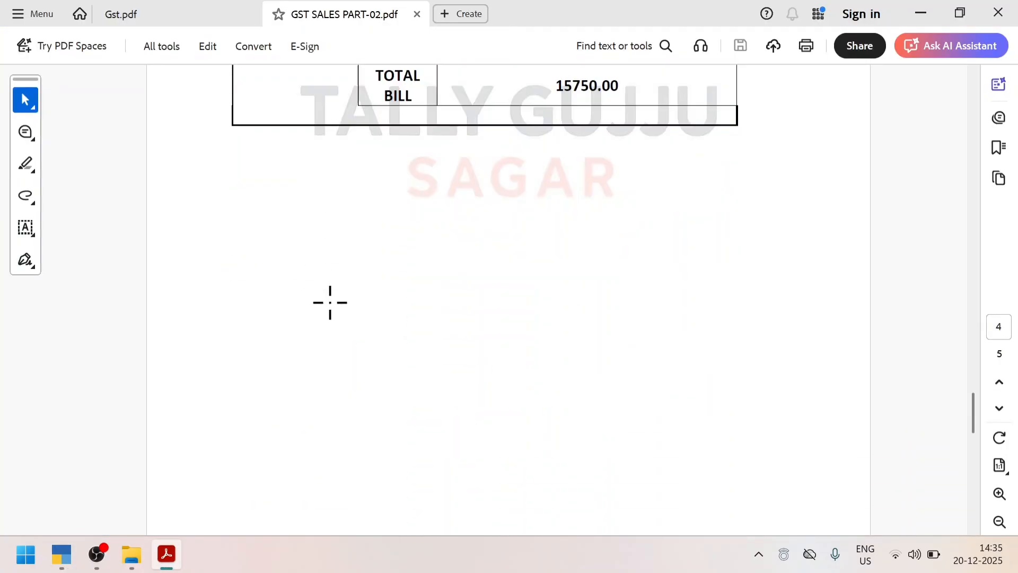
scroll(334, 299, "down", 1)
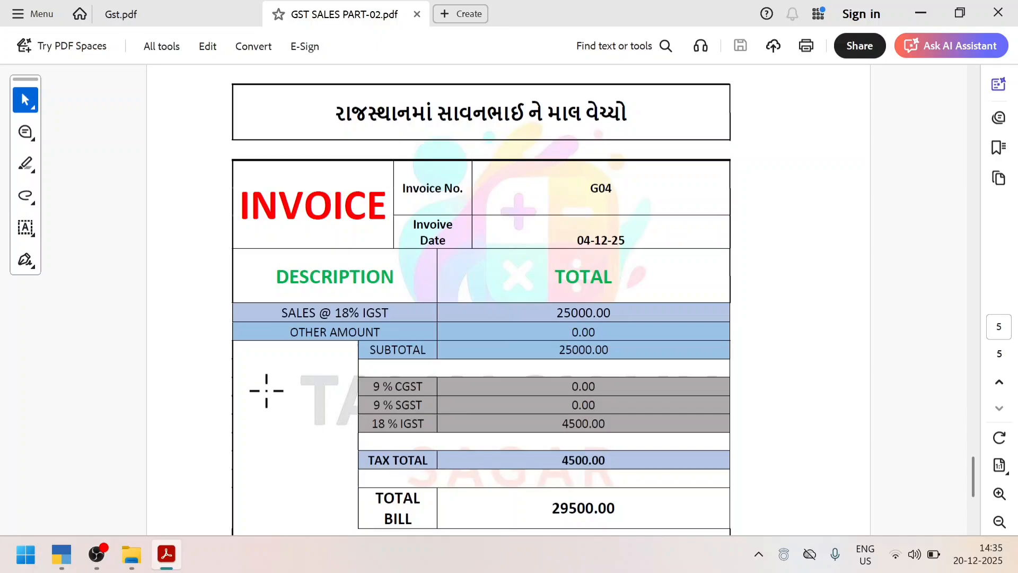
key("alt+Tab")
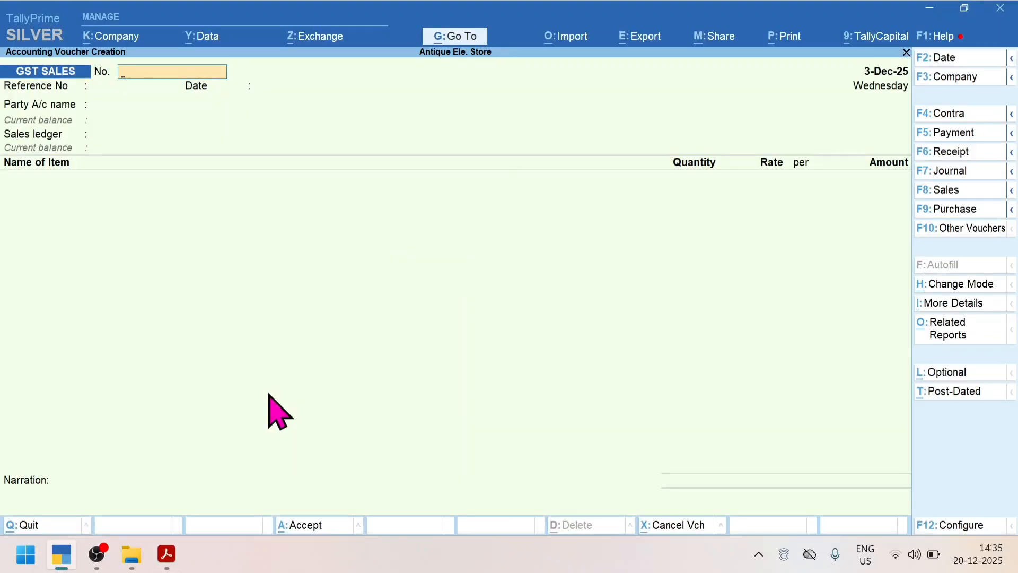
type("G03")
key("BackSpace")
type("4")
key("Return")
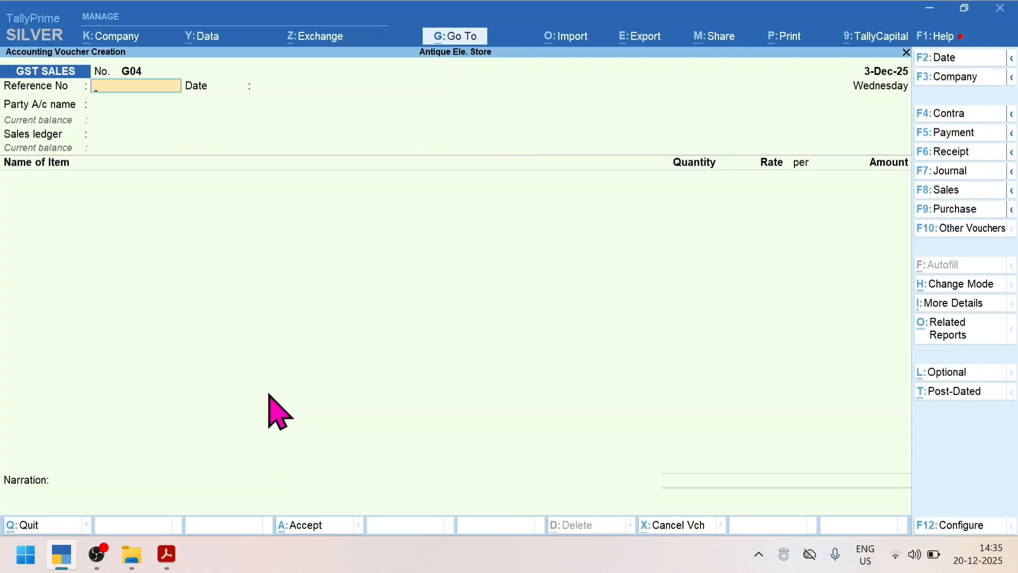
- Date the G04 voucher 4-Dec-25 and leave its reference number and reference date blank
key("F2")
key("Return")
key("Return")
key("Return")
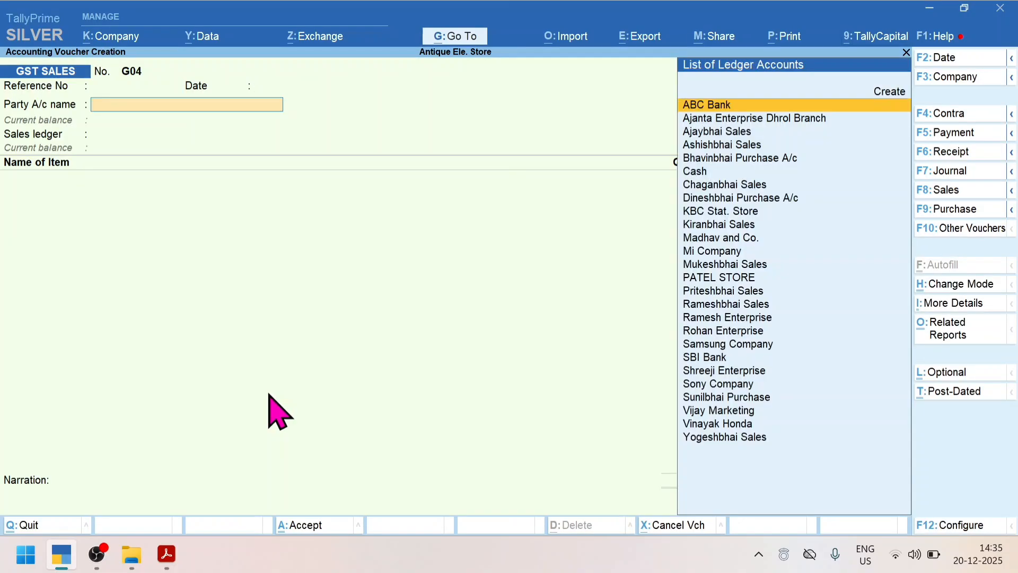
- Create a party ledger named with the invoice customer's name plus Sales, without an alias, under Sundry Debtors
type("Sa")
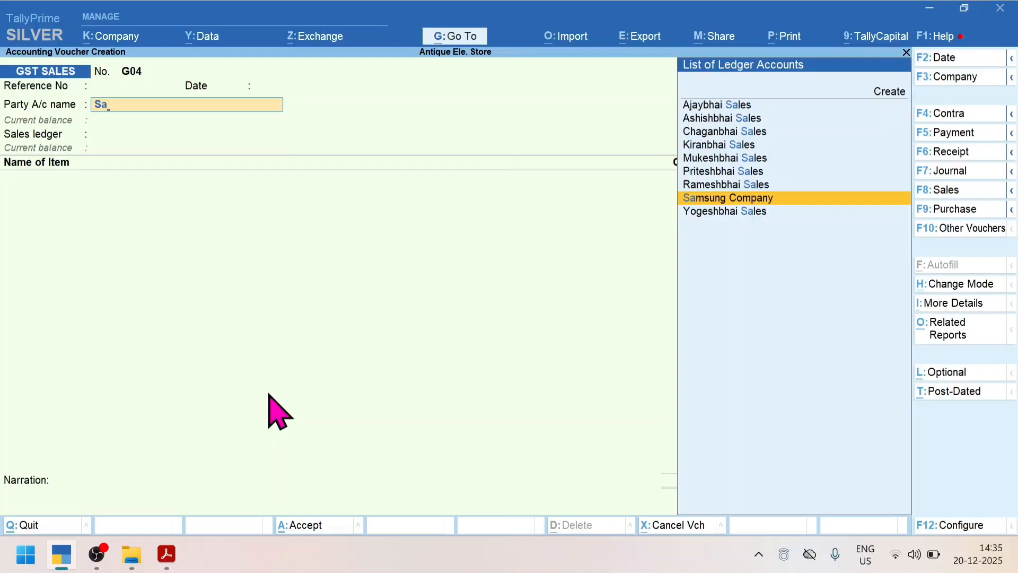
key("alt+c")
type("Sa")
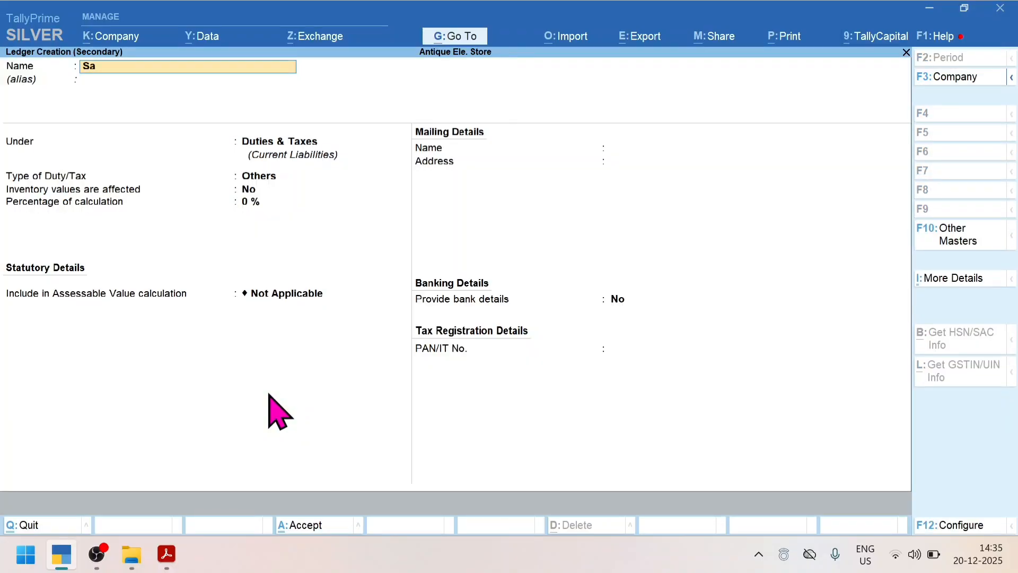
type("vanbhai Sales")
key("Return")
key("Return")
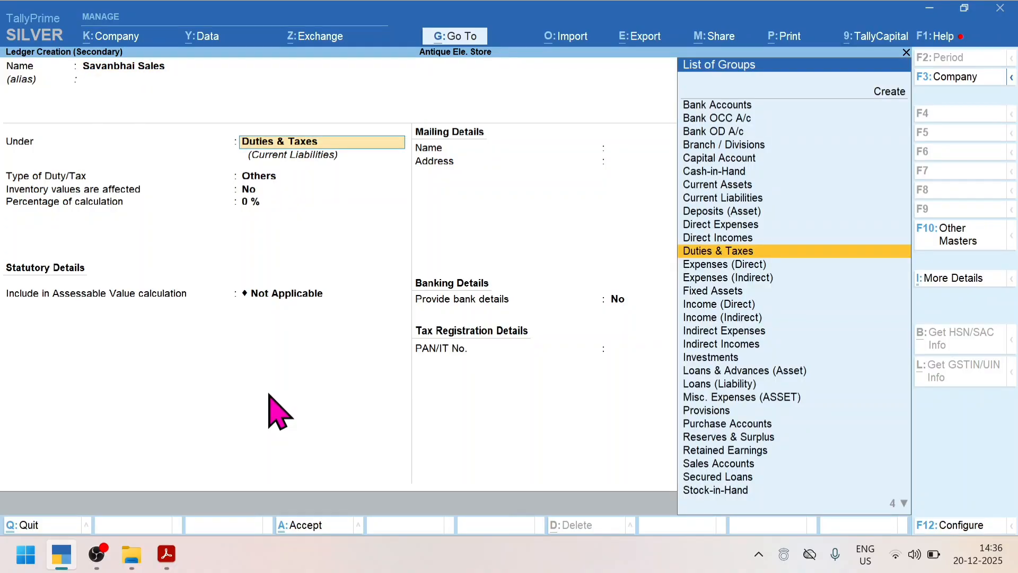
type("Su")
key("Down")
key("Down")
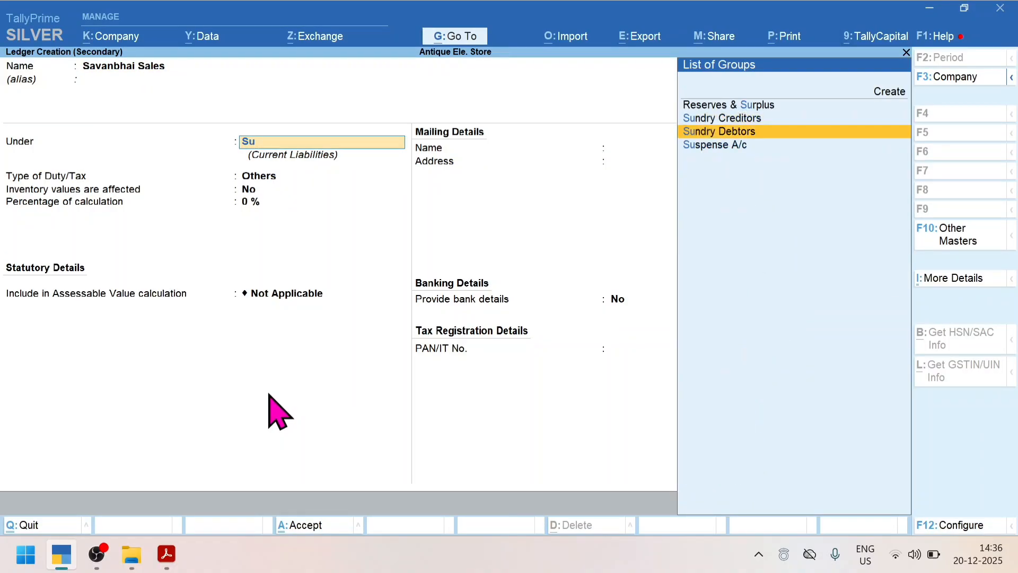
key("Return")
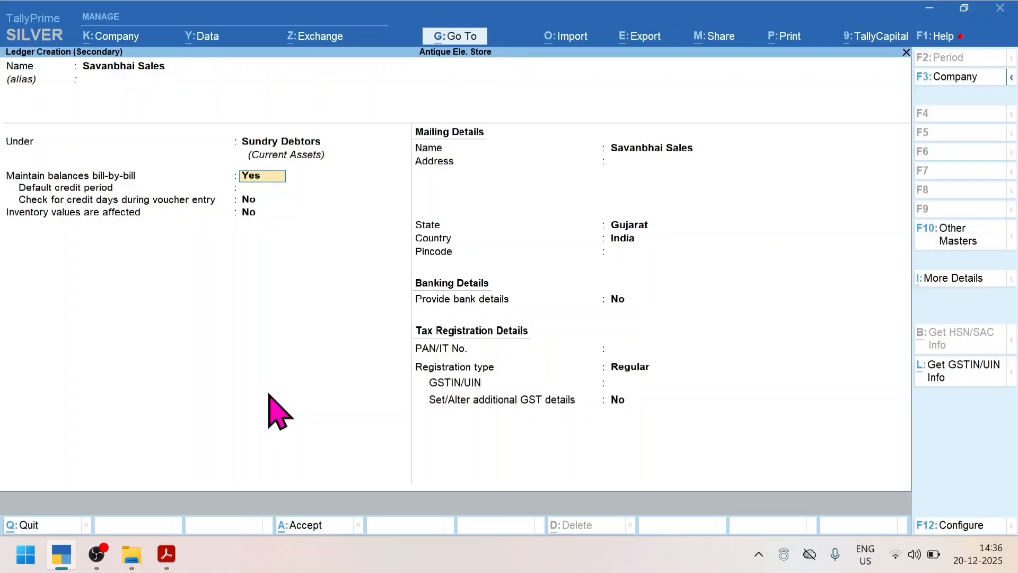
- Keep bill-by-bill balances on Yes with no default credit period, and set the party's state to Rajasthan
key("Return")
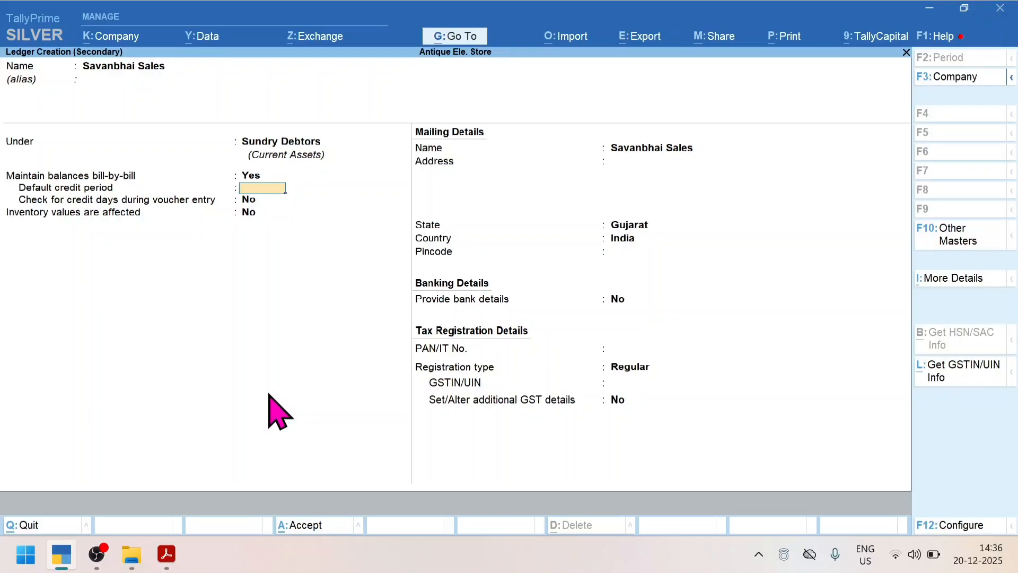
key("Return")
key("Return")
key("Return")
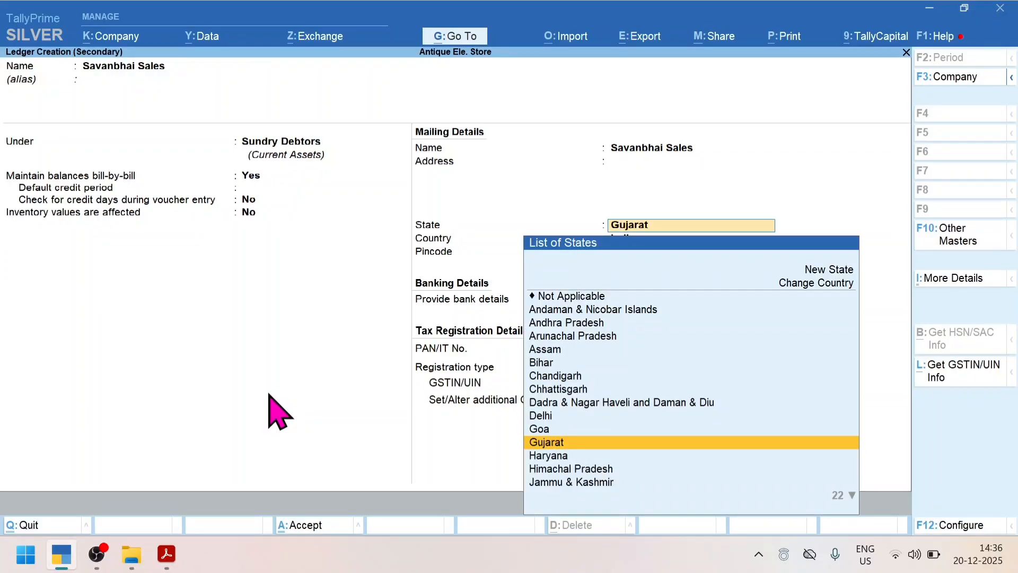
type("Raj")
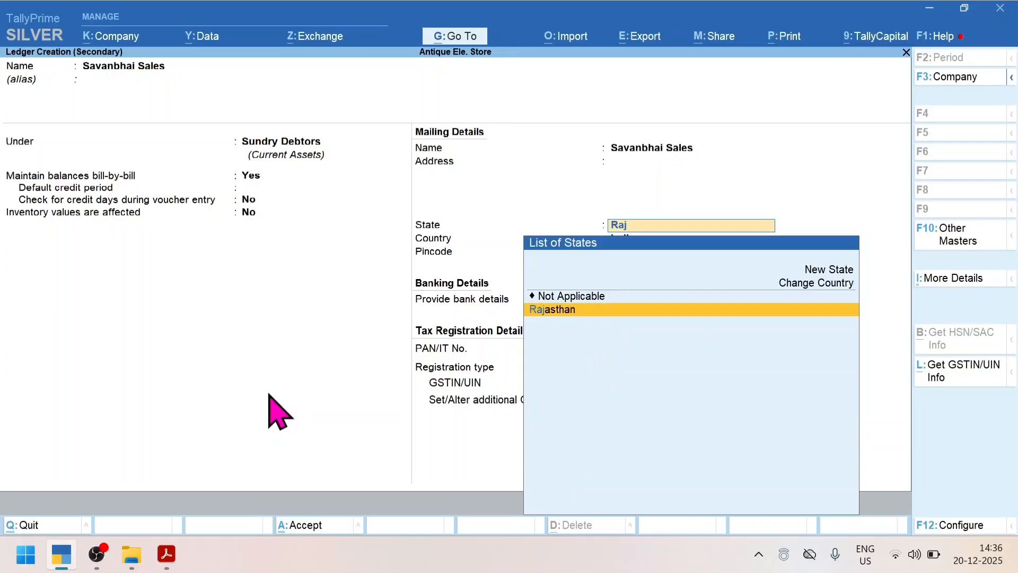
key("Return")
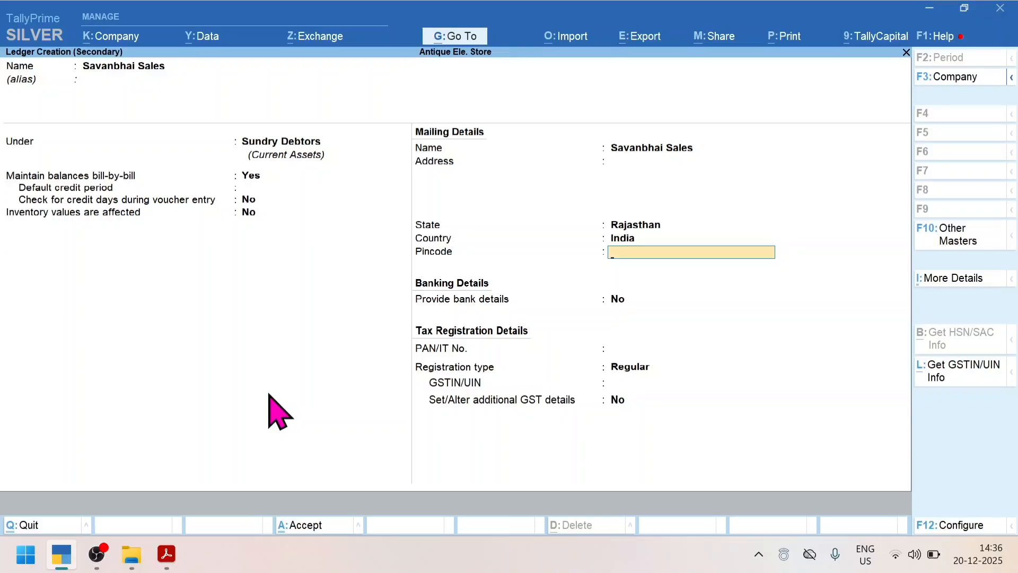
- Leave the party's pincode, PAN and GSTIN blank, keep bank details on No and Regular registration, and save the ledger
key("Return")
key("Return")
key("Return")
key("Return")
key("Return")
key("Return")
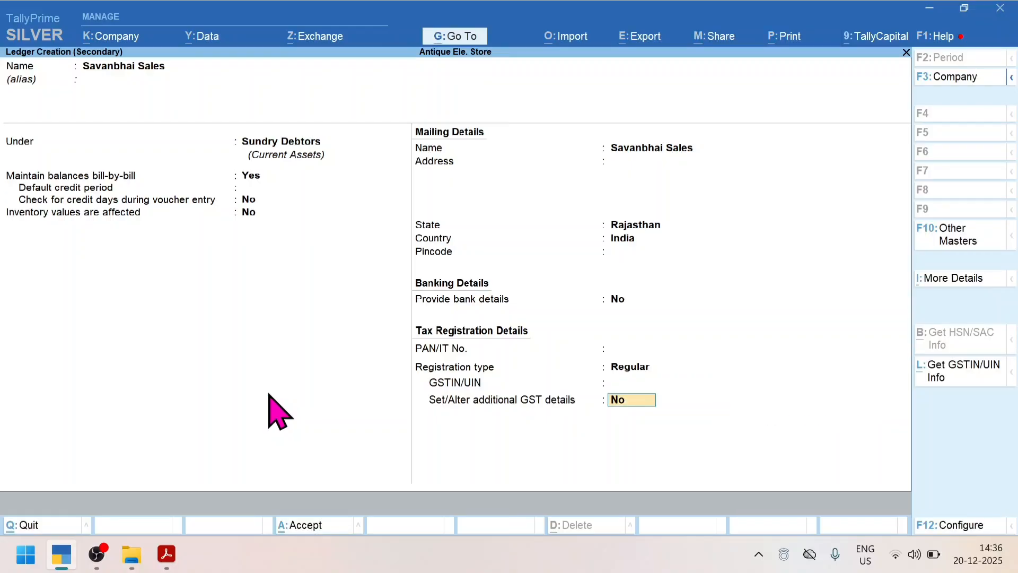
key("Return")
key("Return")
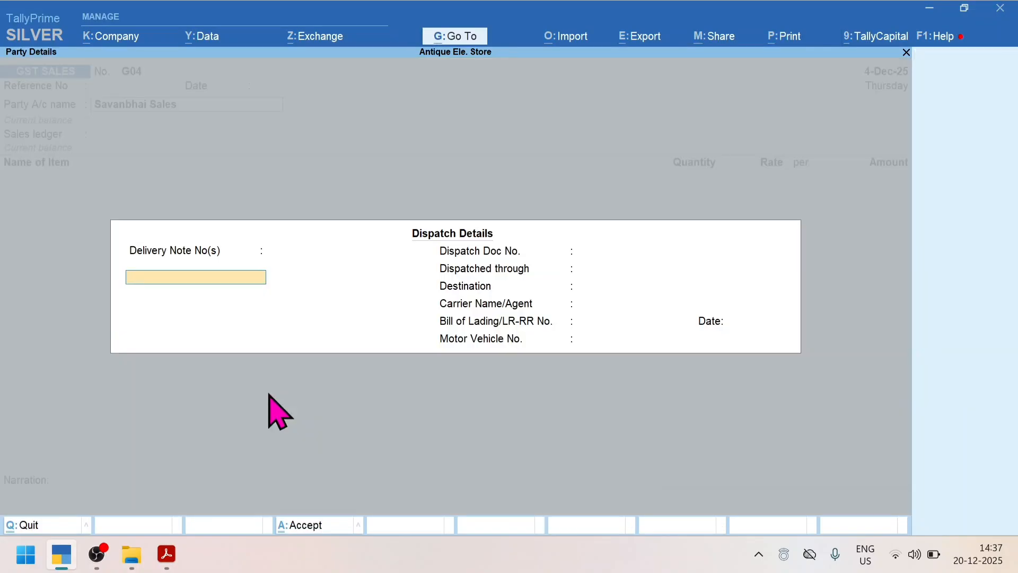
- Leave the dispatch details blank and accept the party details with Rajasthan as place of supply and no GSTIN
key("Return")
key("Return")
key("Return")
key("Return")
key("Return")
key("Return")
key("Return")
key("Return")
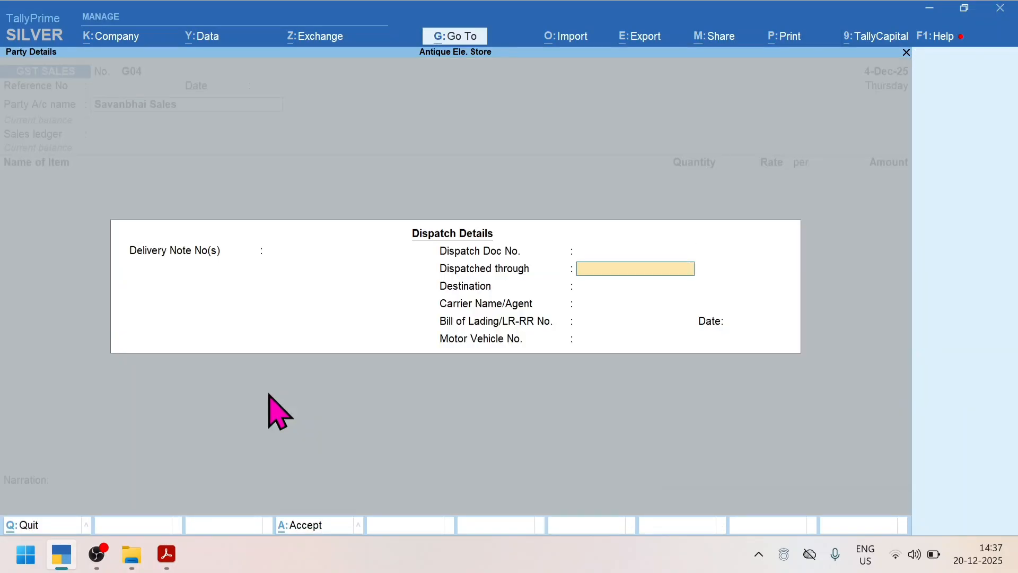
key("Return")
key("Return")
key("Return")
key("Return")
key("Return")
key("Return")
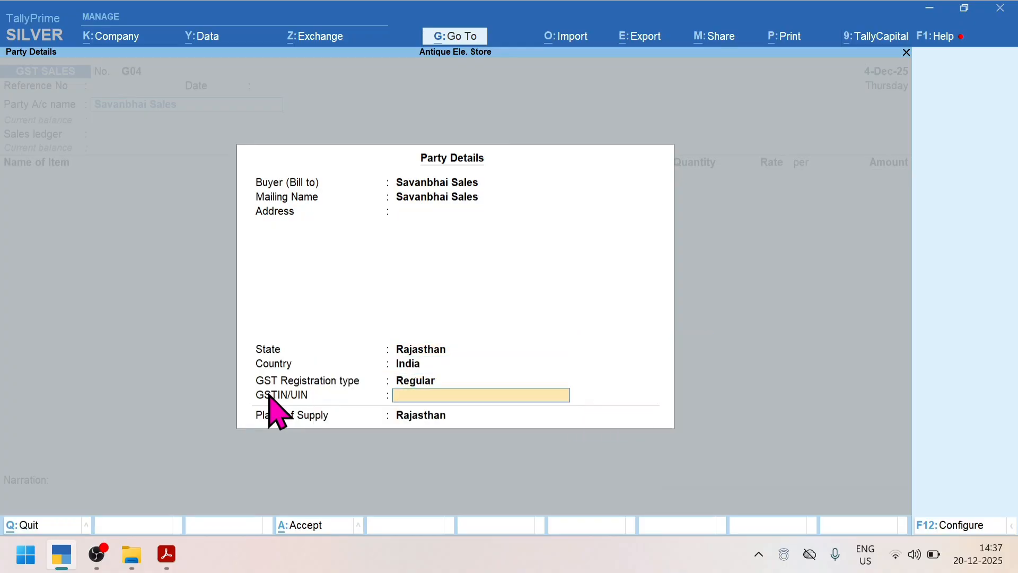
- Choose Gst Sales A/c as the sales ledger of voucher G04
key("Down")
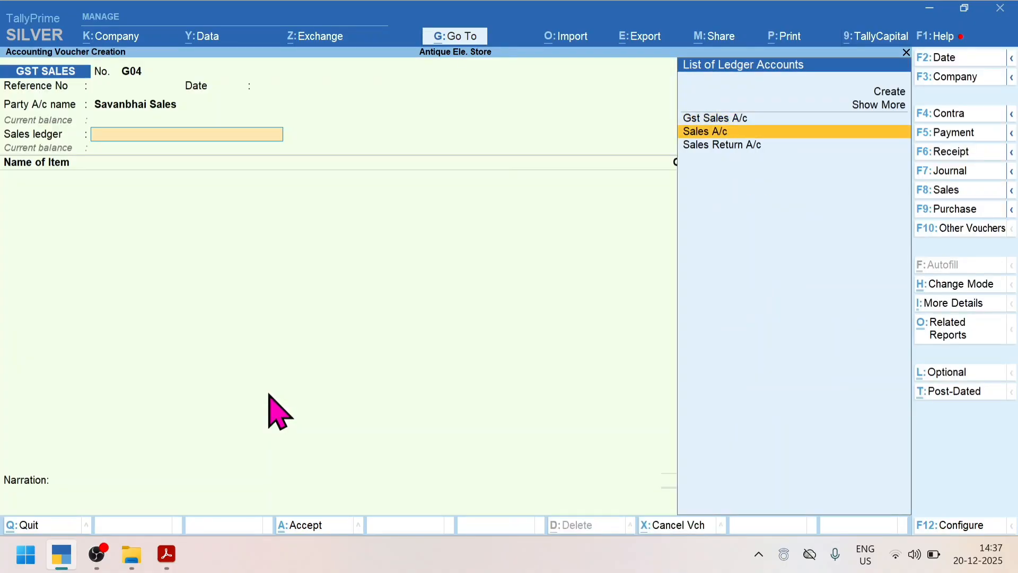
key("Up")
key("Return")
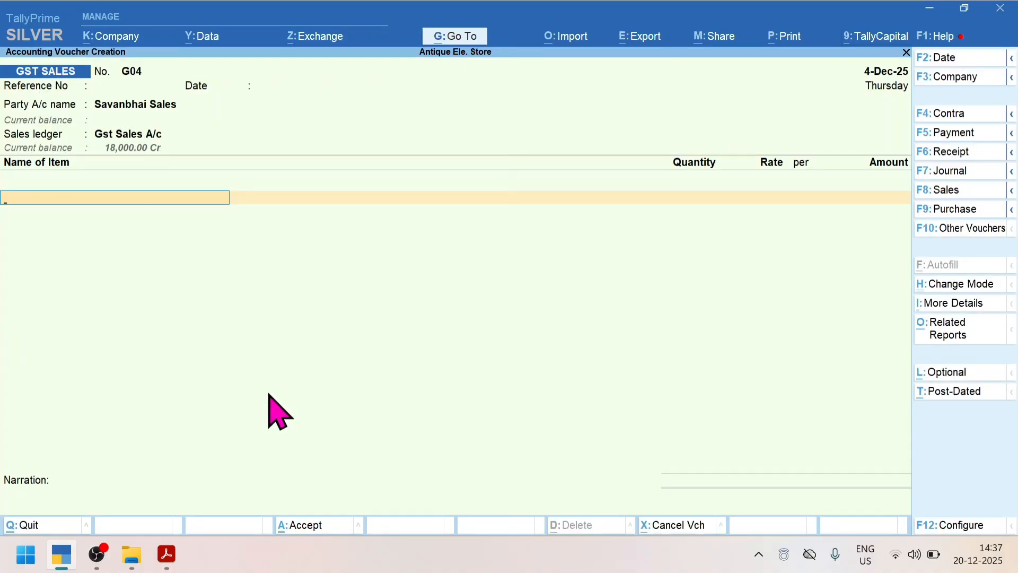
- Add the Sales 18% item with the PDF invoice's amount of 25000
type("Sa")
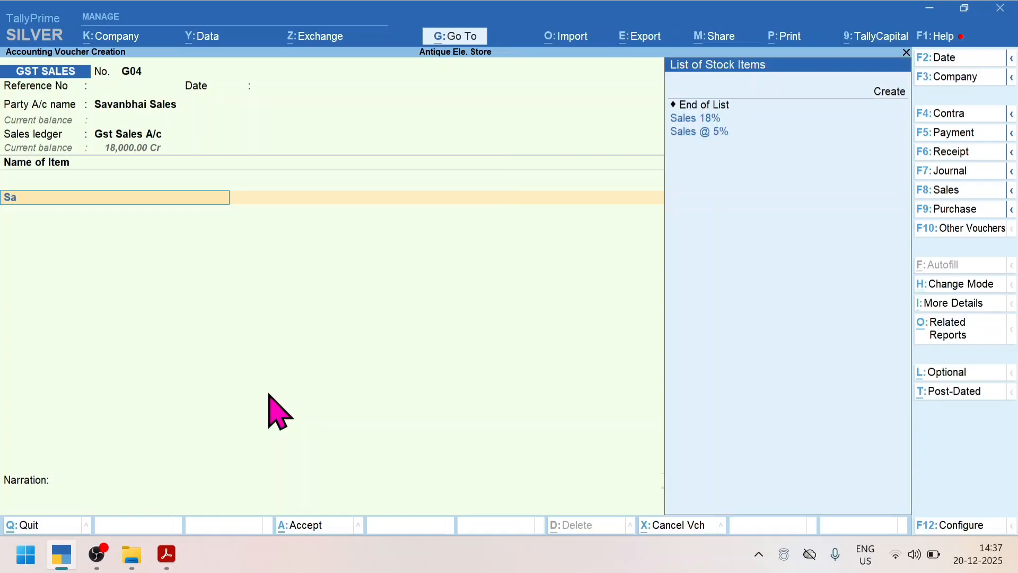
key("Return")
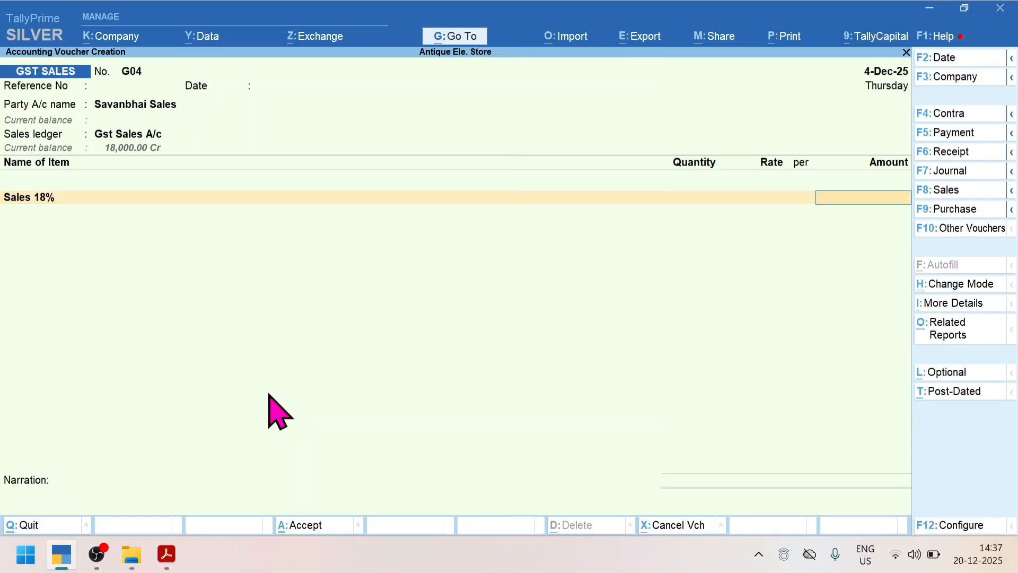
key("alt+Tab")
key("alt+Tab")
type("25000")
key("Return")
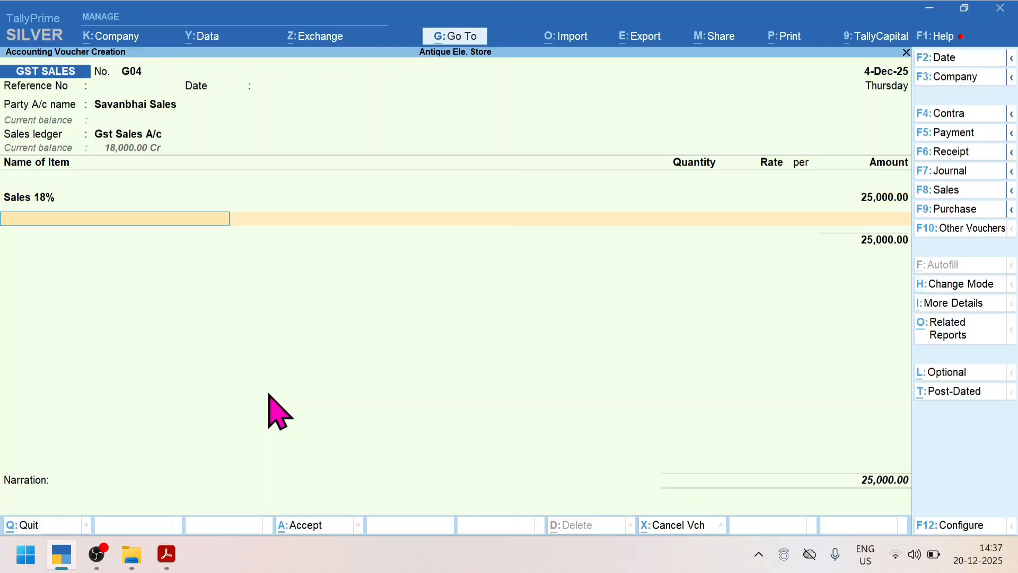
- Start a new tax ledger named Outpute IGST 18% without an alias and place it under Duties & Taxes
type("Ou")
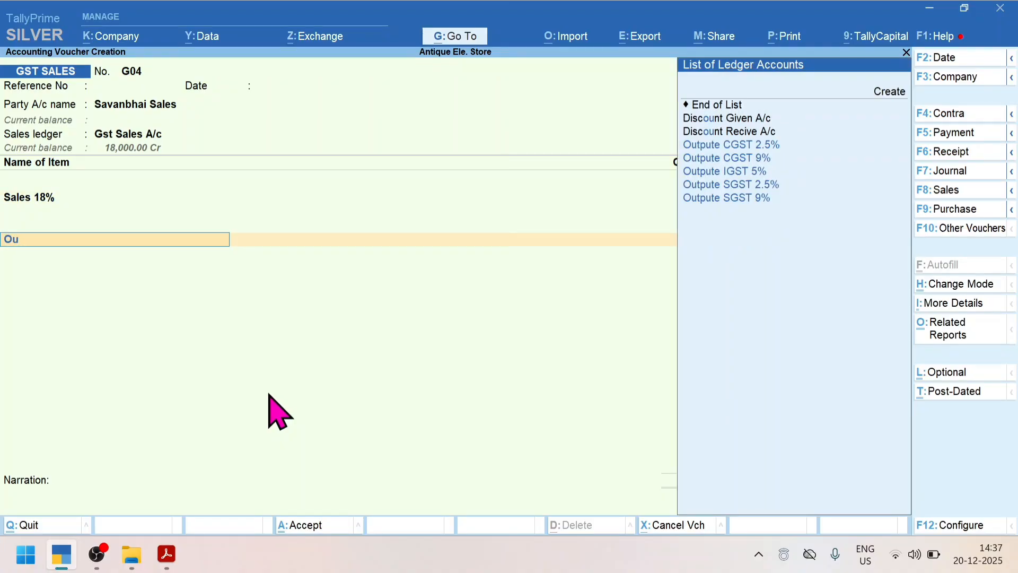
key("alt+Tab")
key("alt+Tab")
key("alt")
key("alt+c")
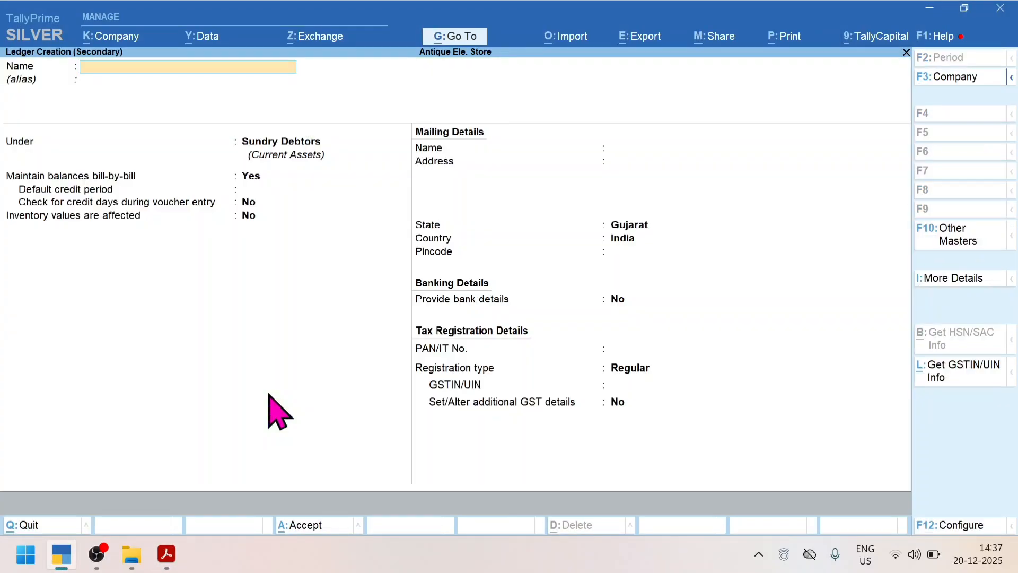
type("Outpute IGST 18%")
key("Return")
key("Return")
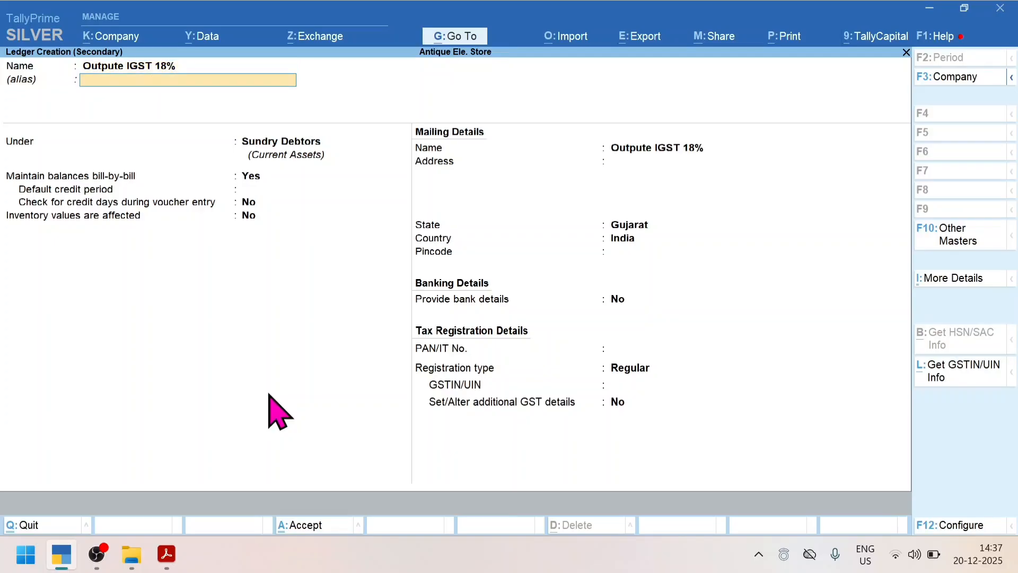
type("Du")
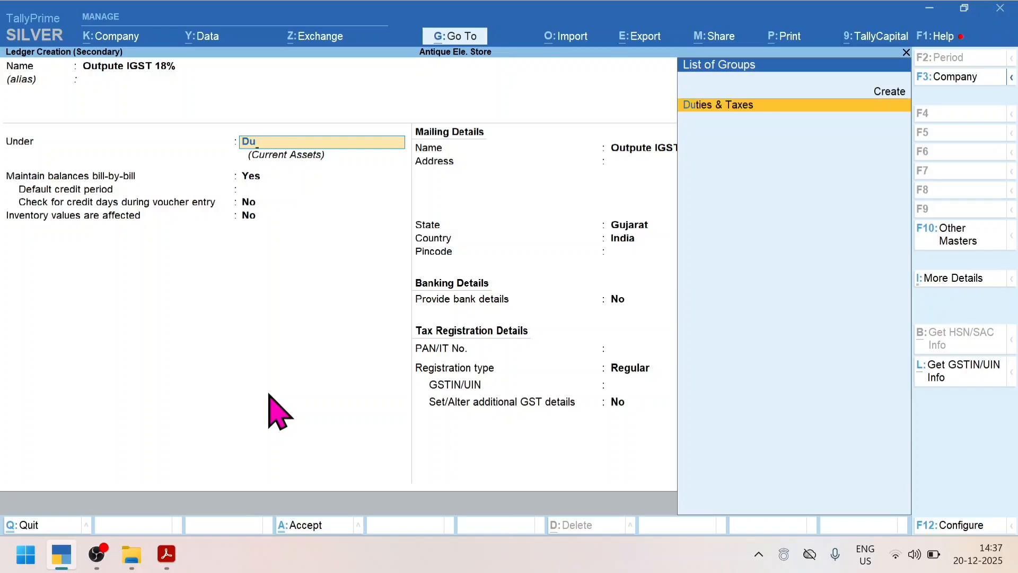
key("Return")
- Give the IGST 18% ledger duty type GST and tax type IGST, keep 0 % and Not Applicable rounding, and save it
key("Up")
key("Return")
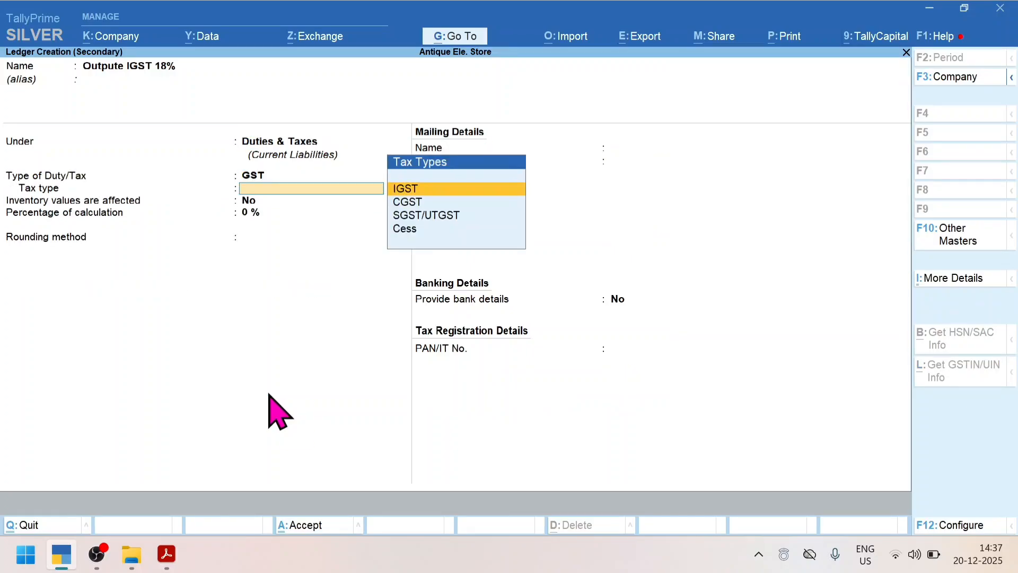
key("Return")
key("Return")
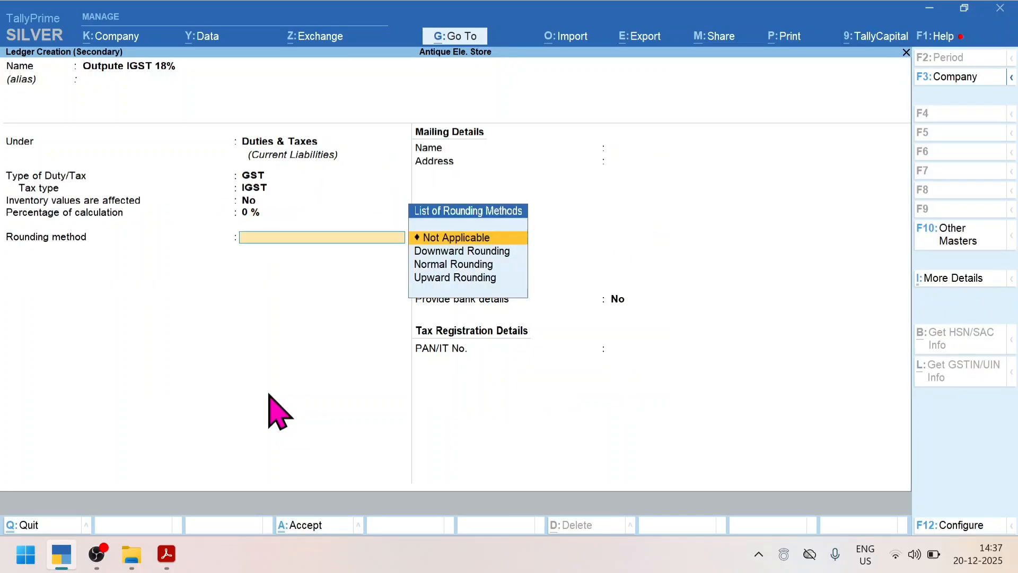
key("Return")
key("Return")
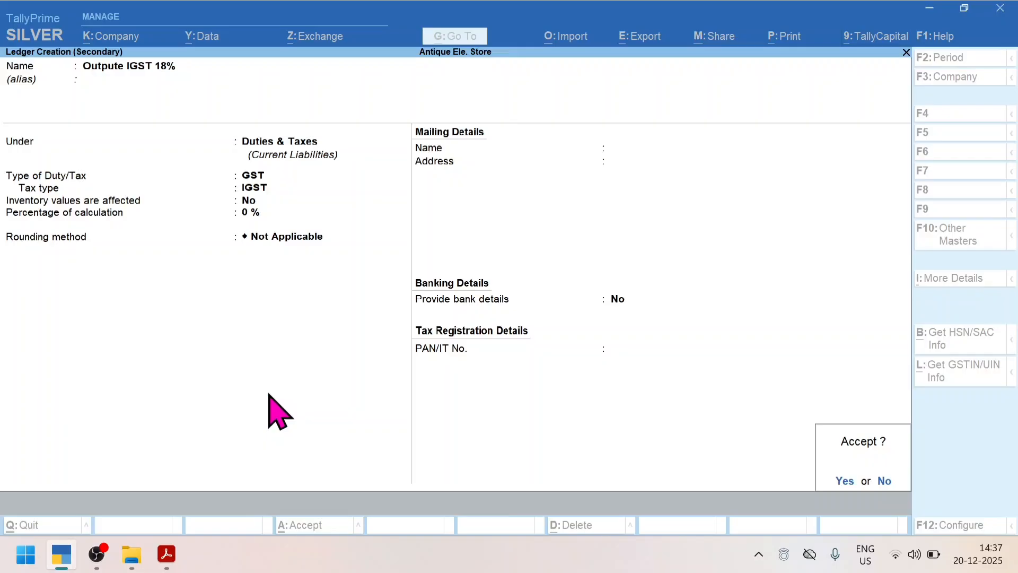
key("Return")
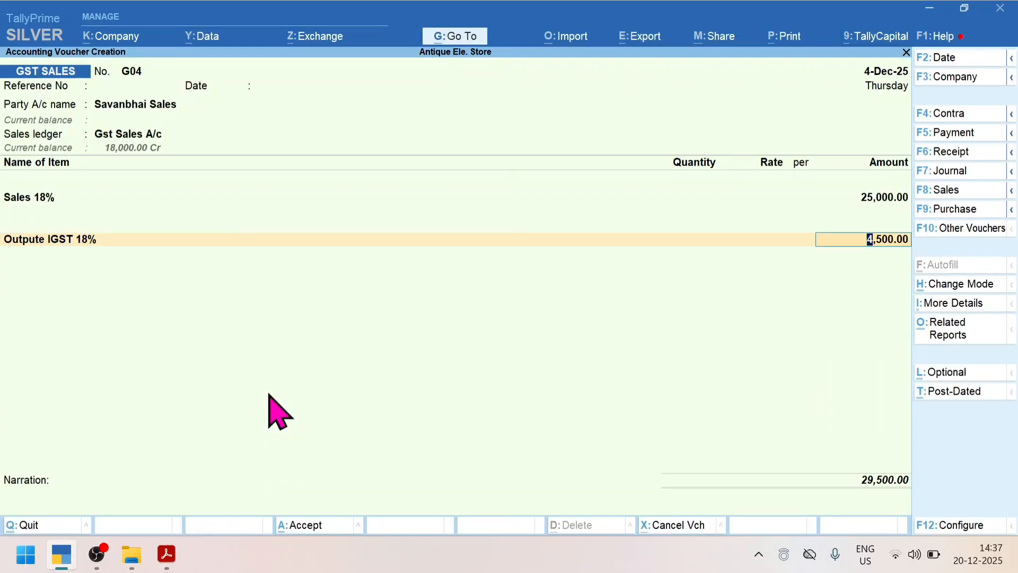
- Compare the voucher's IGST amount and bill total with invoice G04 in the PDF
key("alt+Tab")
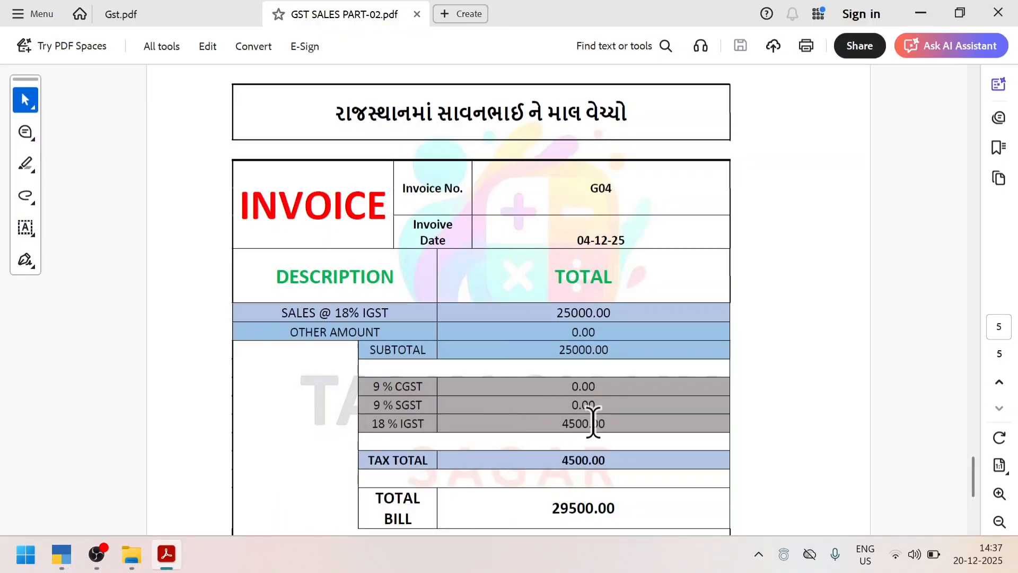
key("alt+Tab")
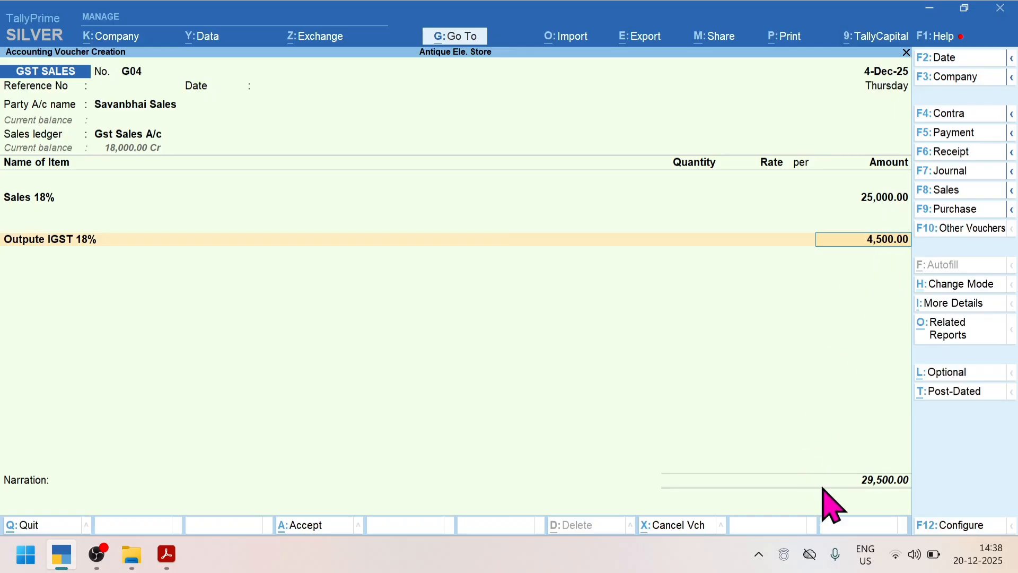
key("alt+Tab")
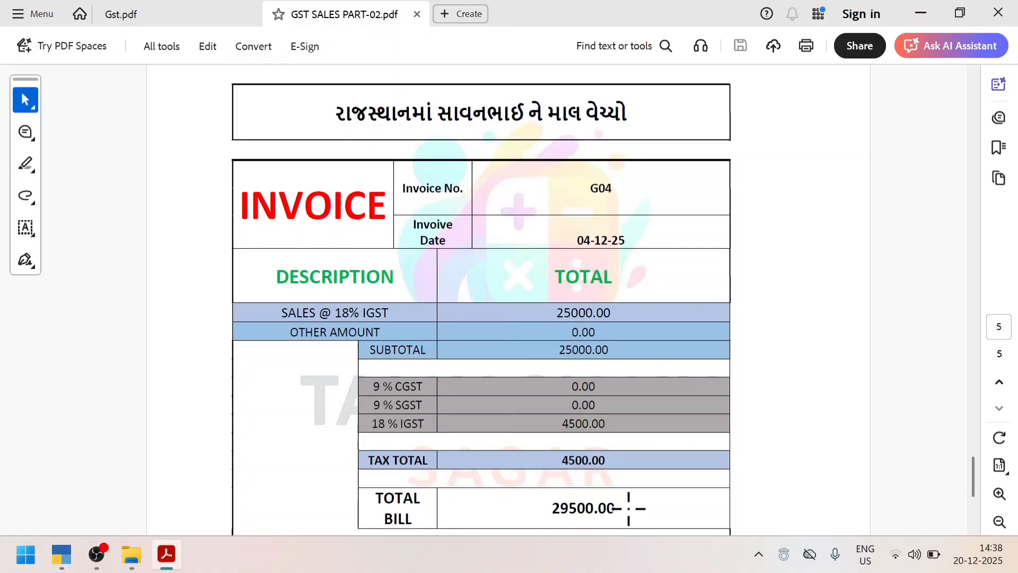
key("alt+Tab")
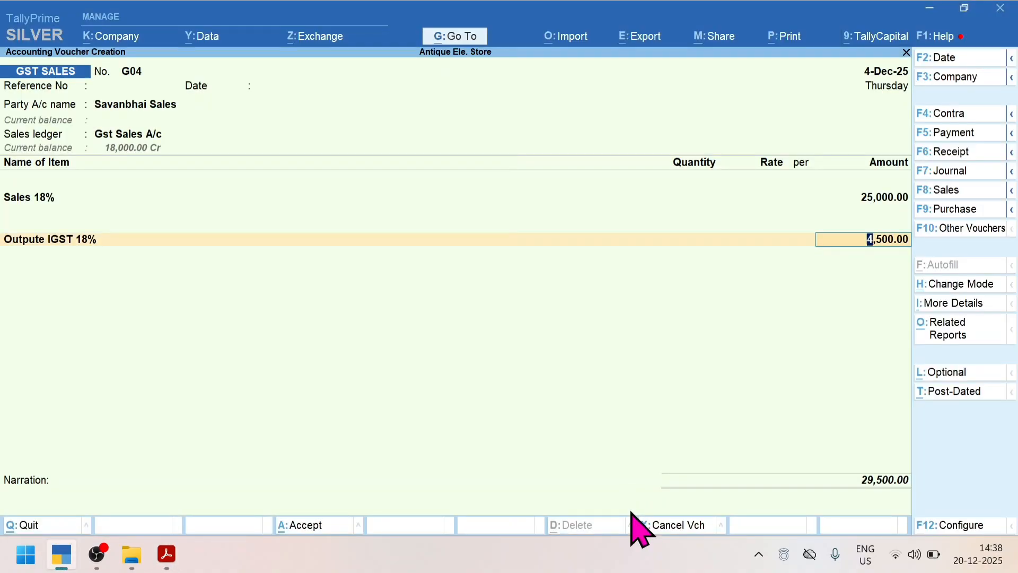
- Accept the bill-wise New Ref G04 for the full bill amount and save the voucher with a blank narration
key("Return")
key("Return")
key("Return")
key("Return")
key("Return")
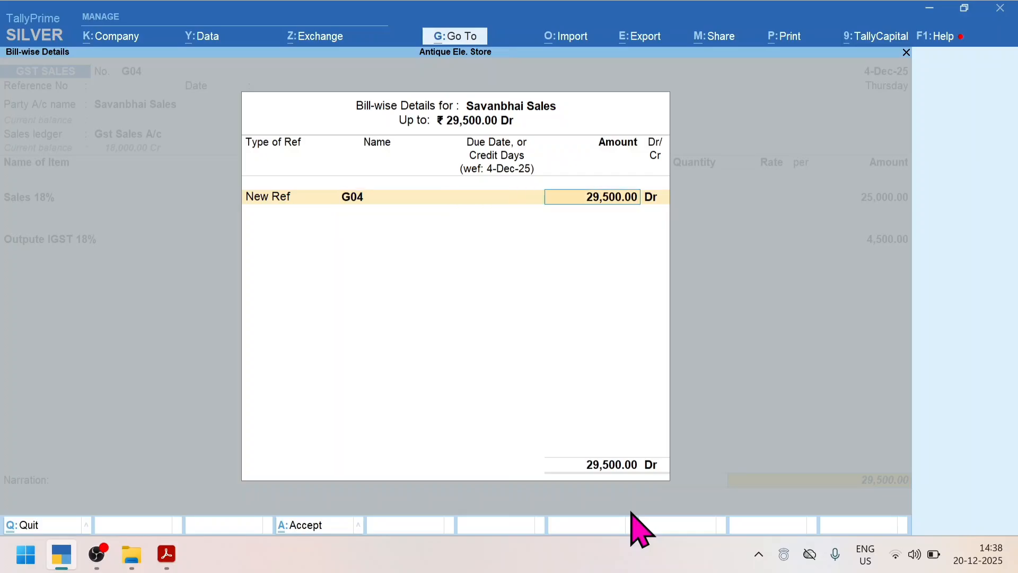
key("Return")
key("Return")
key("Return")
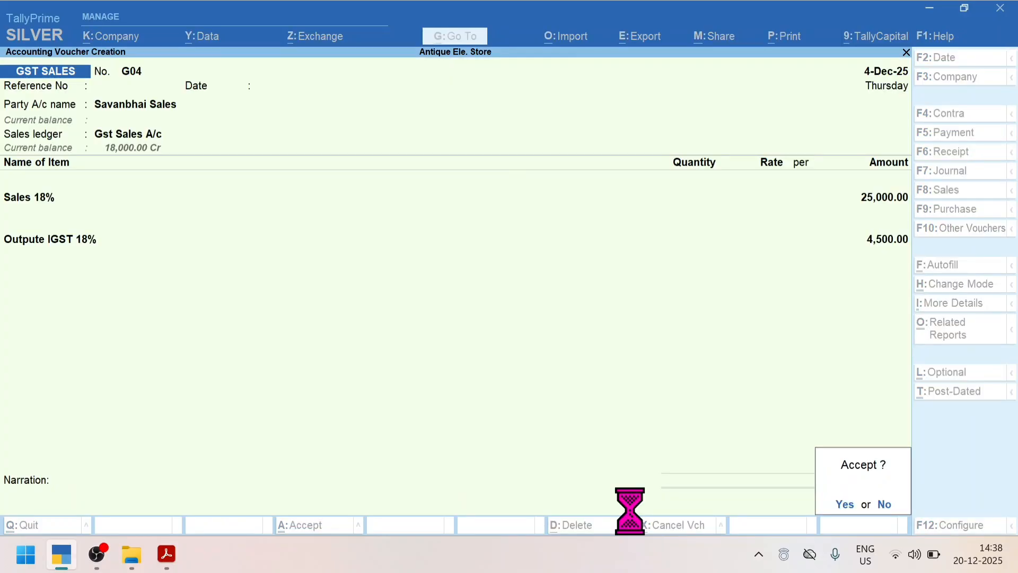
- Check GST SALES PART-02.pdf for any further invoice after G04
key("alt+Tab")
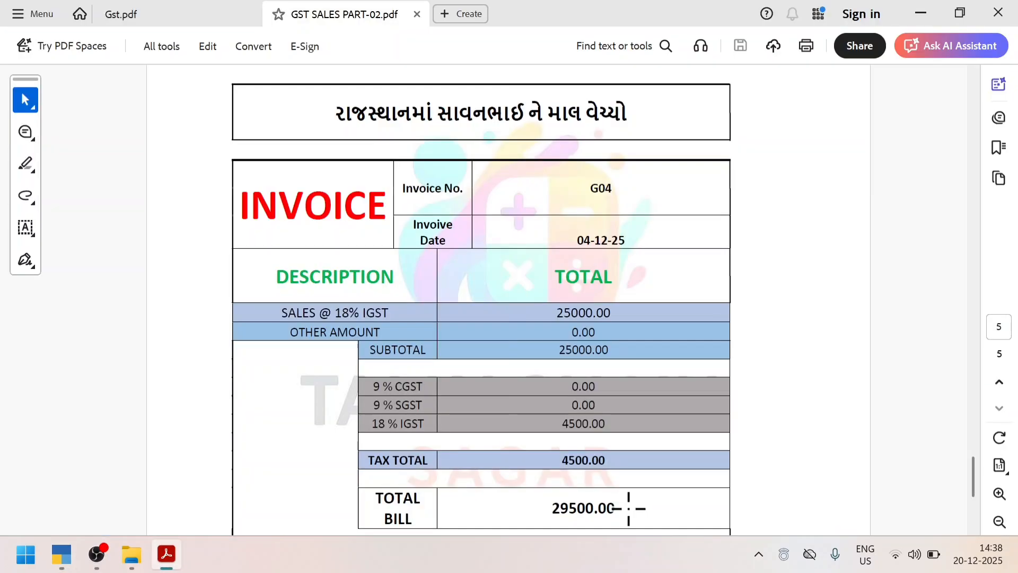
scroll(623, 520, "down", 3)
scroll(619, 517, "down", 3)
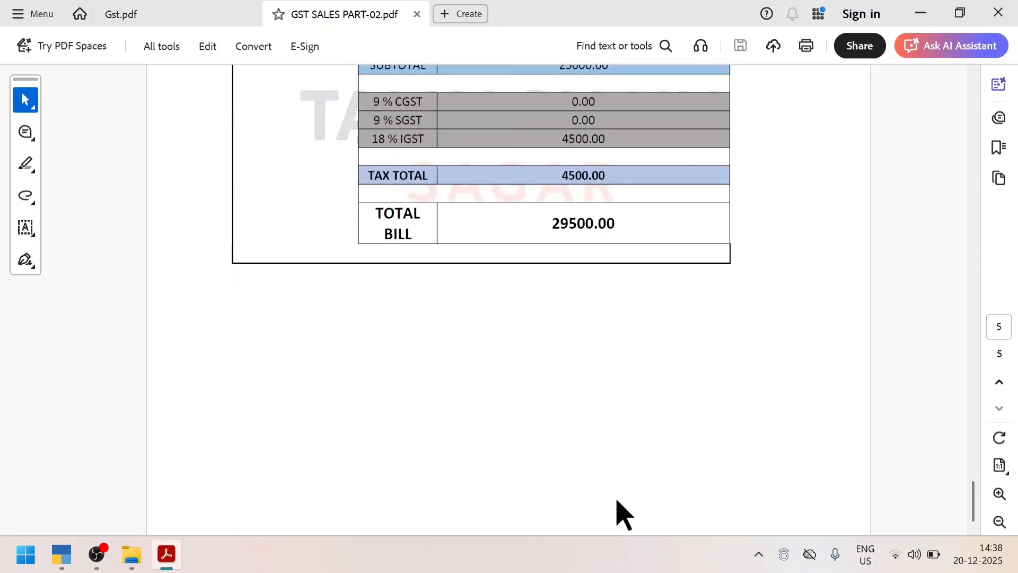
- Review invoices G04 back to G01 and the GST sales and Sundry Debtor notes in GST SALES PART-02.pdf
scroll(618, 509, "up", 6)
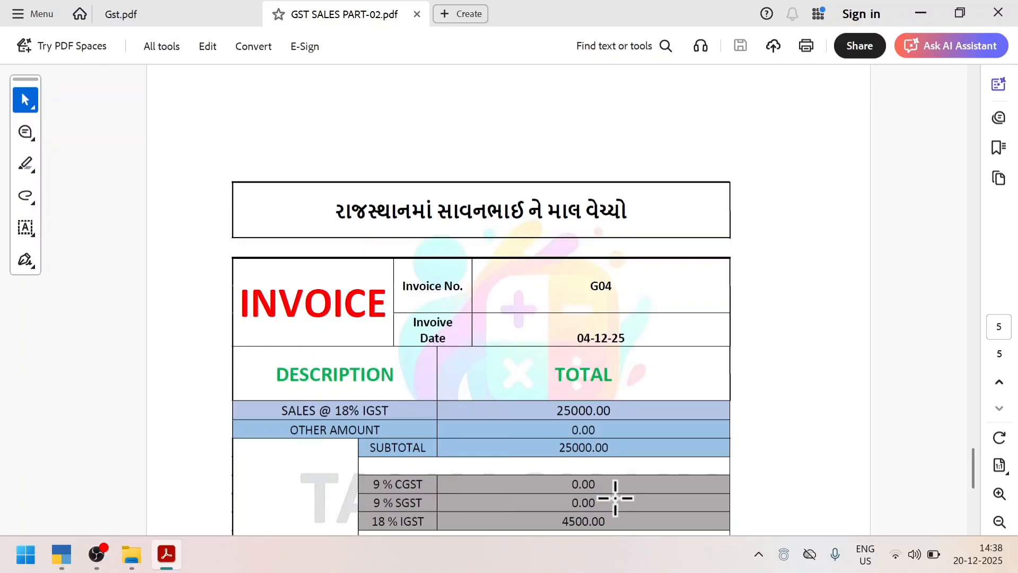
scroll(461, 368, "up", 5)
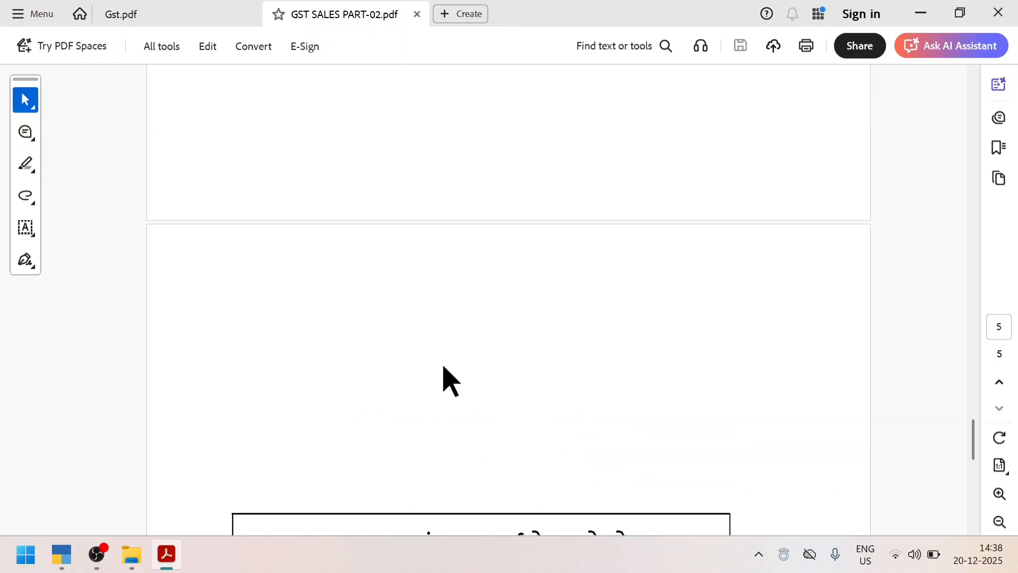
scroll(451, 380, "up", 10)
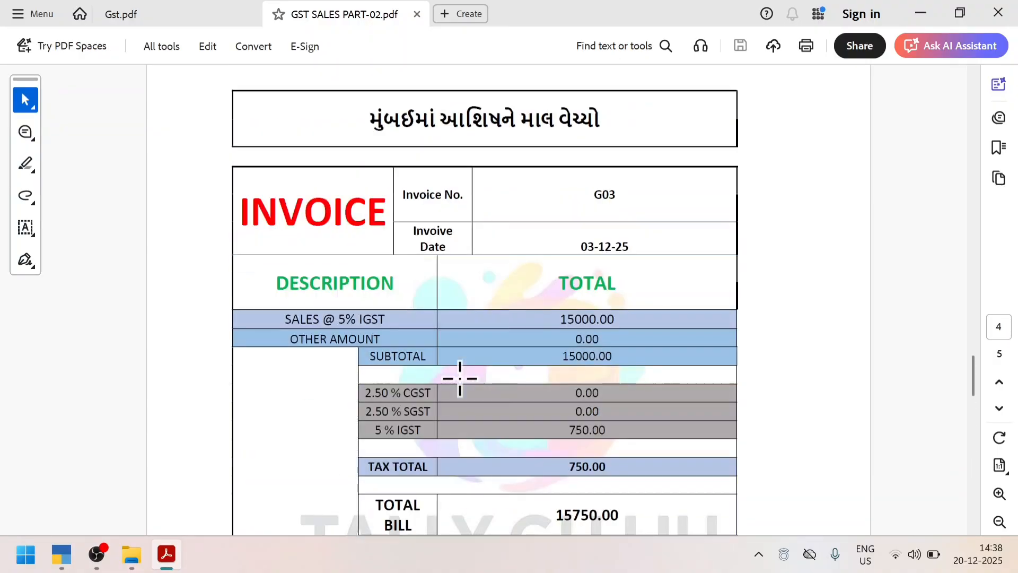
scroll(459, 378, "up", 10)
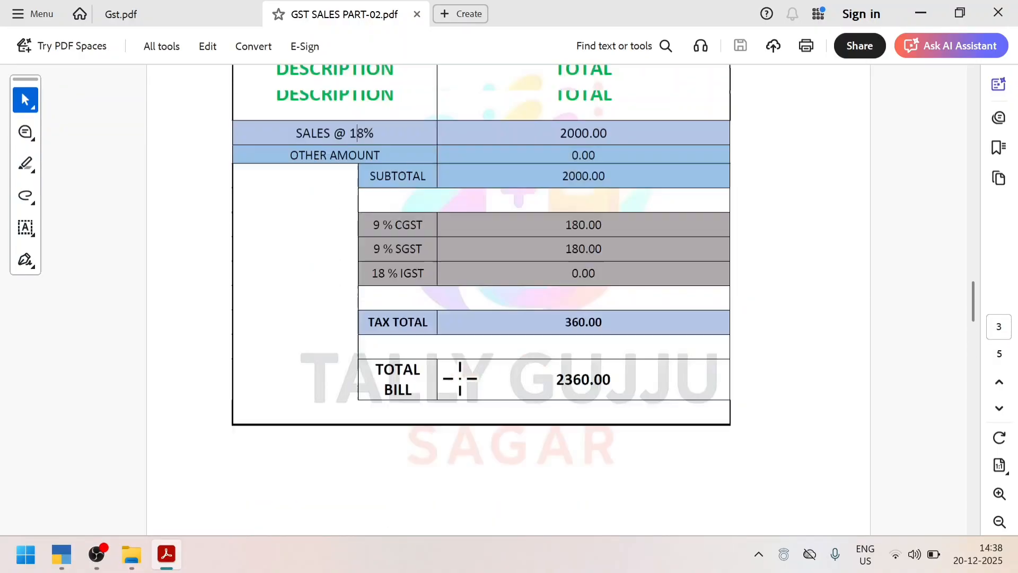
scroll(460, 378, "up", 5)
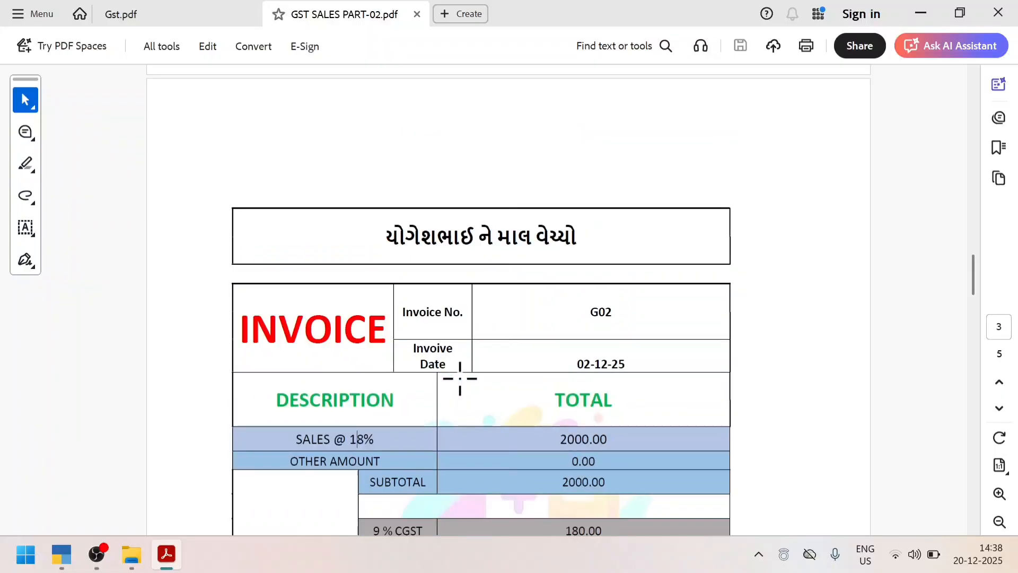
scroll(460, 378, "up", 8)
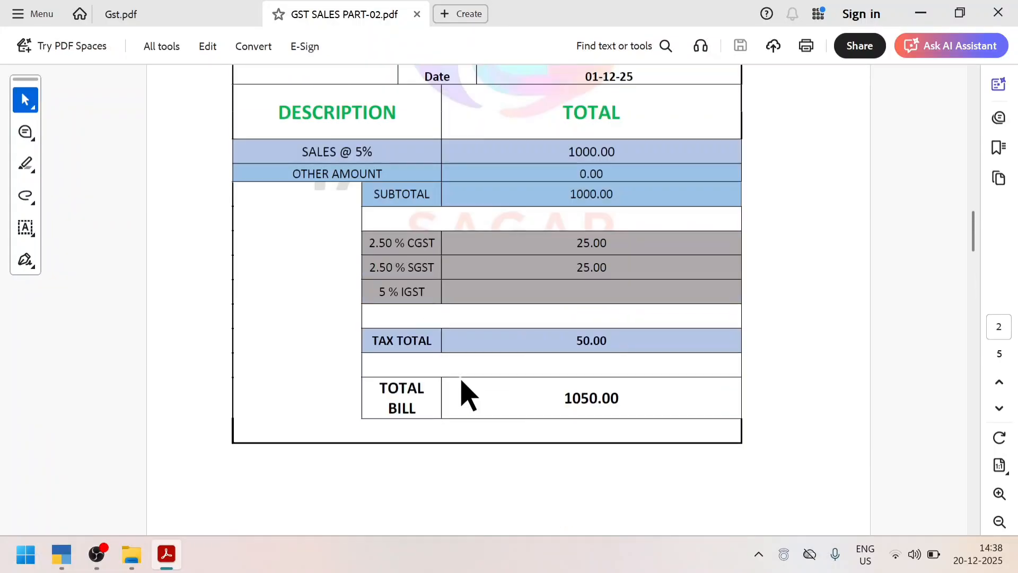
scroll(460, 378, "up", 8)
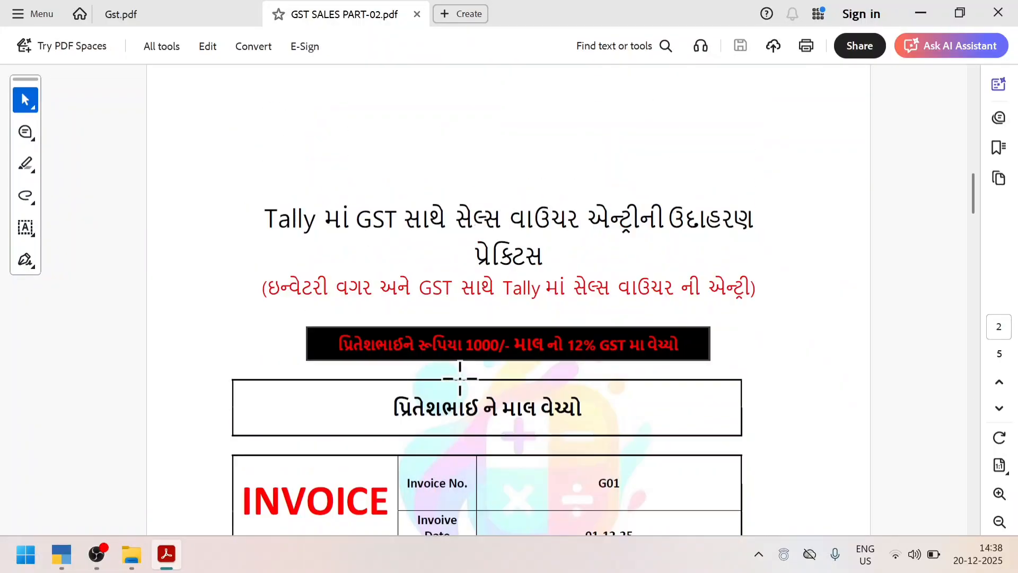
scroll(459, 378, "up", 8)
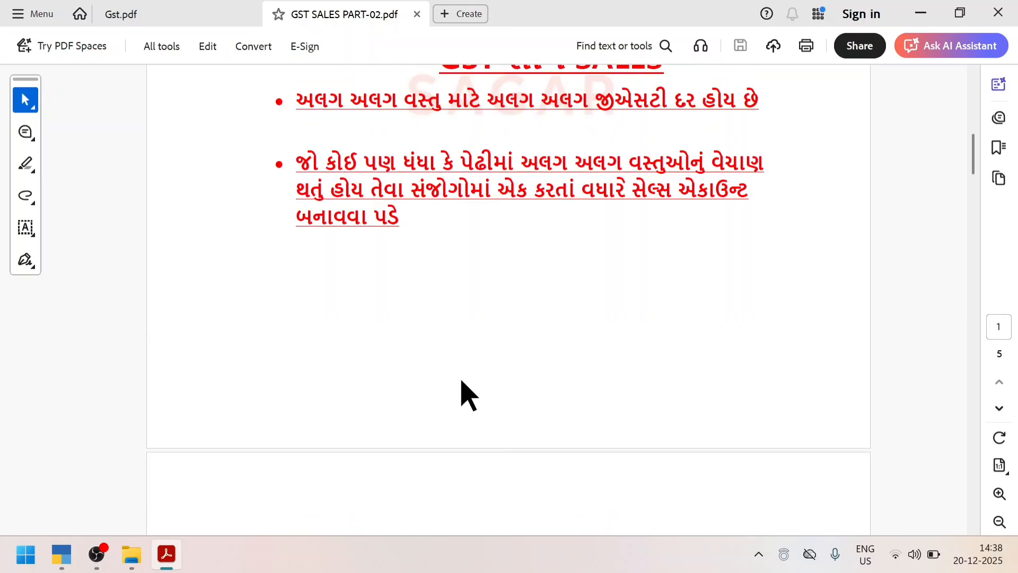
scroll(461, 379, "up", 8)
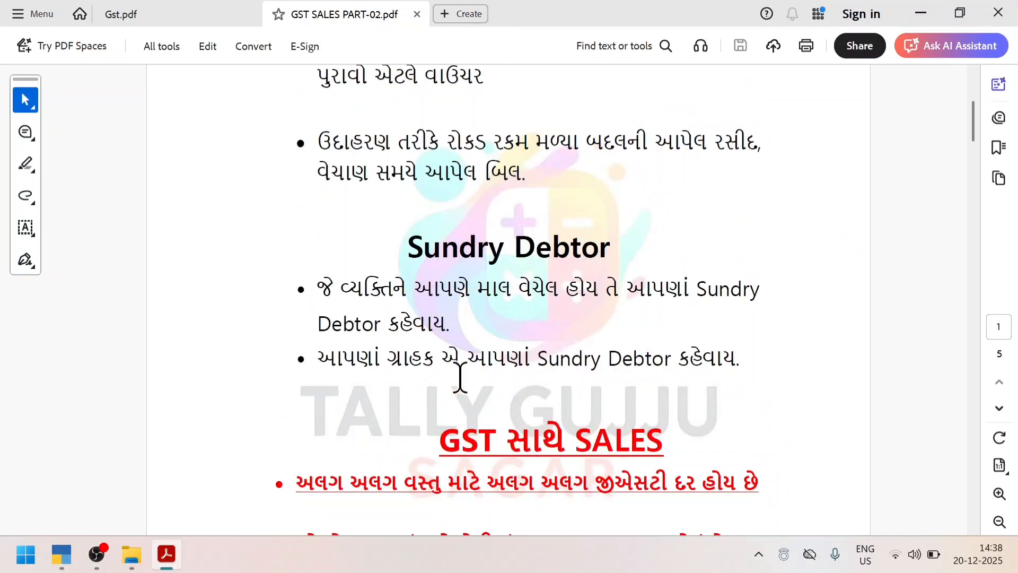